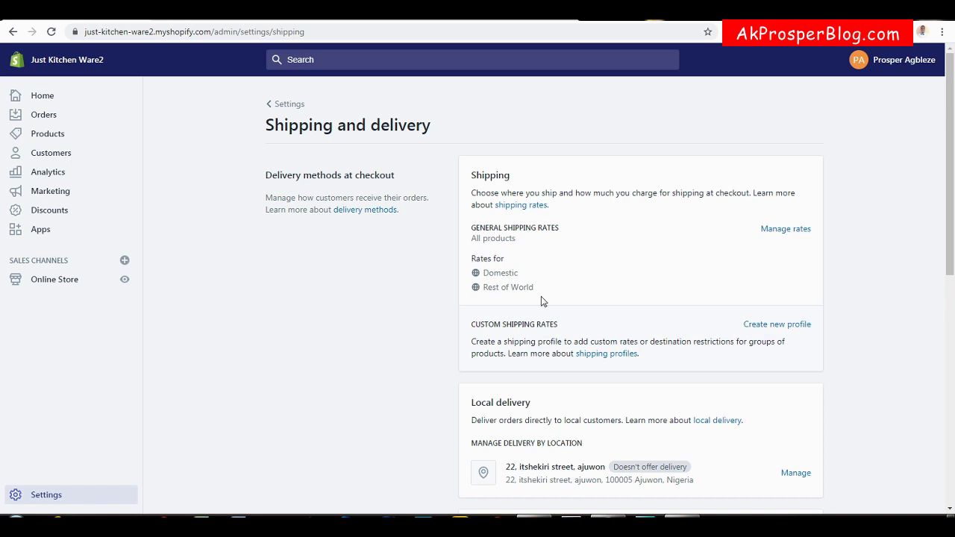
In the general shipping rates, delete the Domestic and Rest of World zones.
{"action": "left_click", "coordinate": [805, 232]}
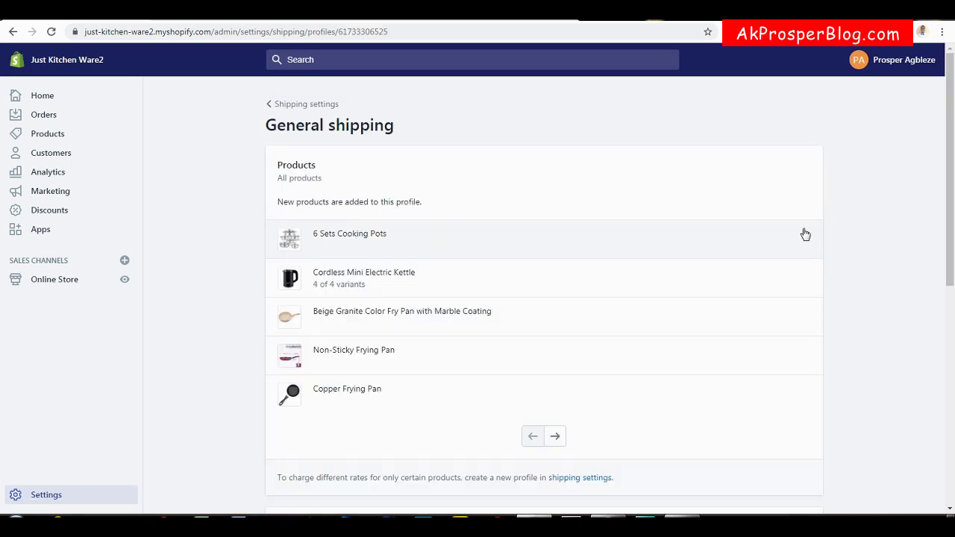
{"action": "left_click_drag", "start_coordinate": [953, 149], "coordinate": [952, 299]}
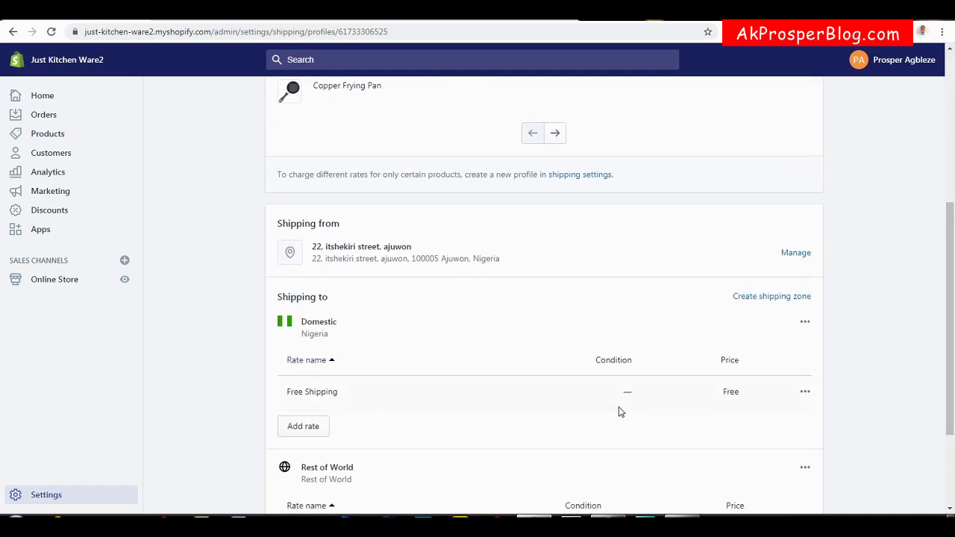
{"action": "left_click", "coordinate": [806, 323]}
{"action": "left_click", "coordinate": [791, 352]}
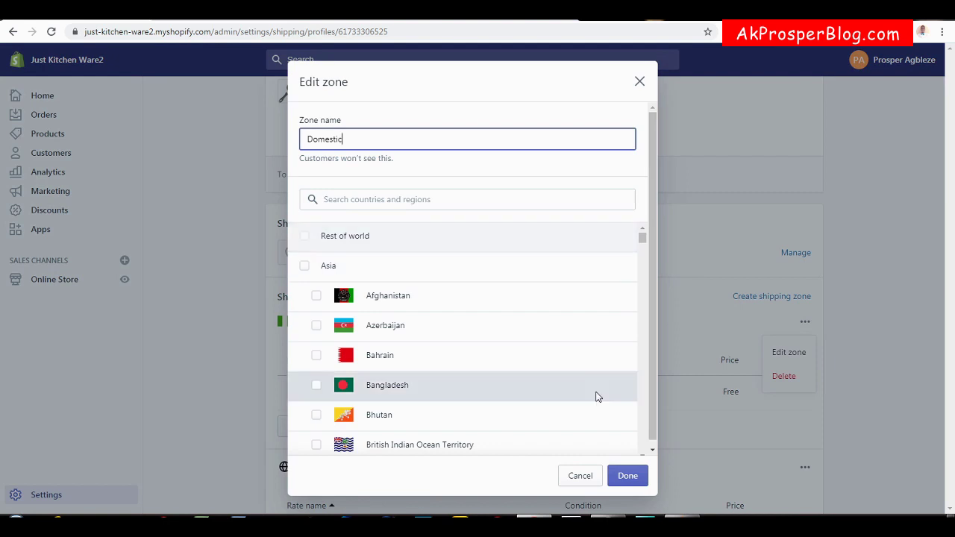
{"action": "left_click", "coordinate": [580, 476]}
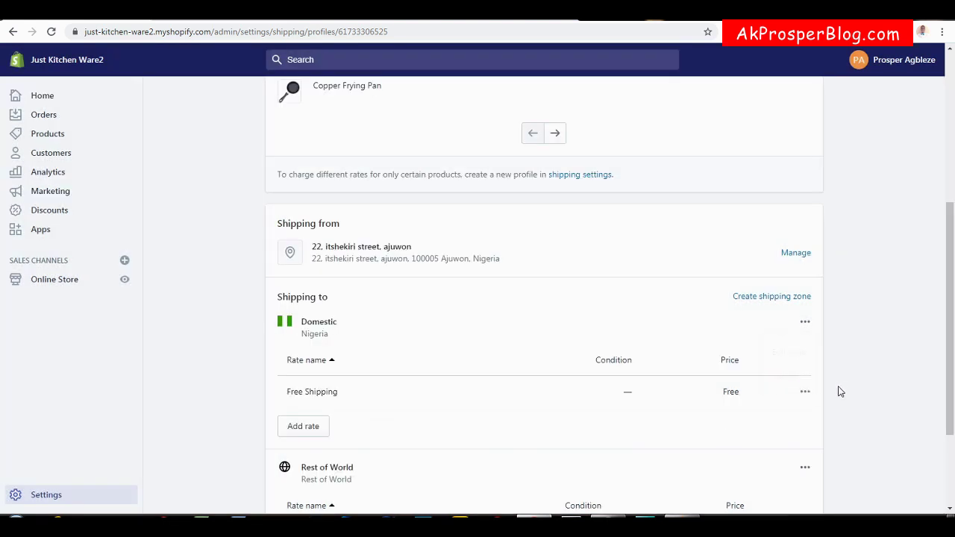
{"action": "left_click", "coordinate": [806, 322]}
{"action": "left_click", "coordinate": [784, 375]}
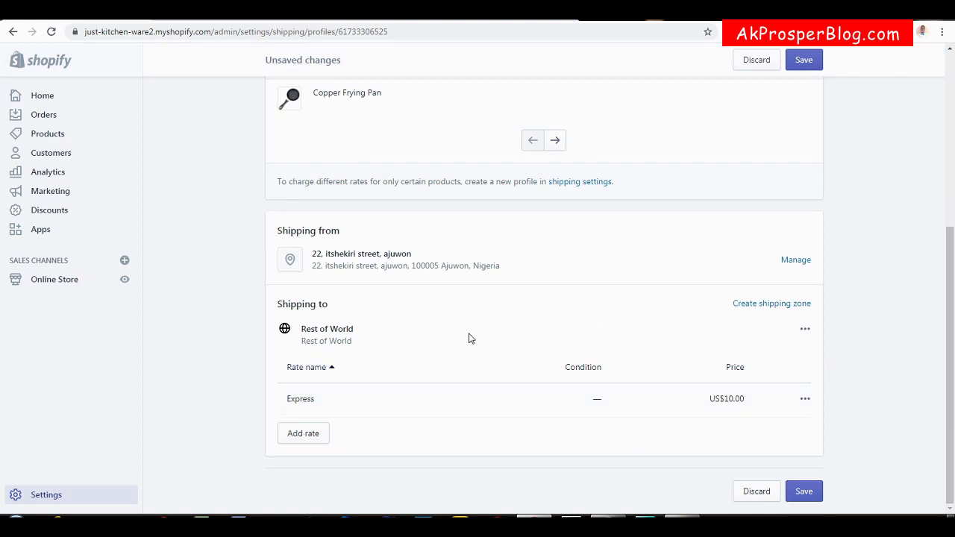
{"action": "left_click", "coordinate": [805, 330]}
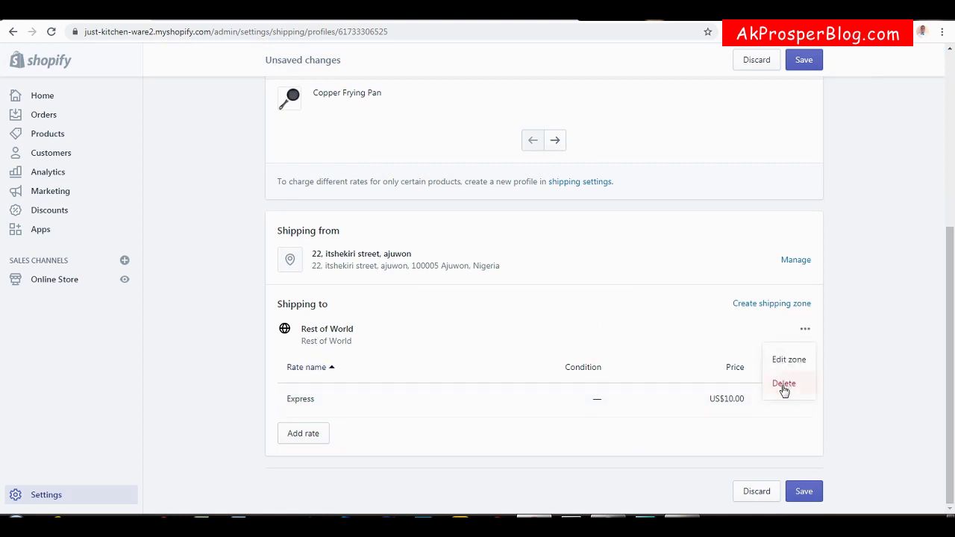
{"action": "left_click", "coordinate": [783, 383]}
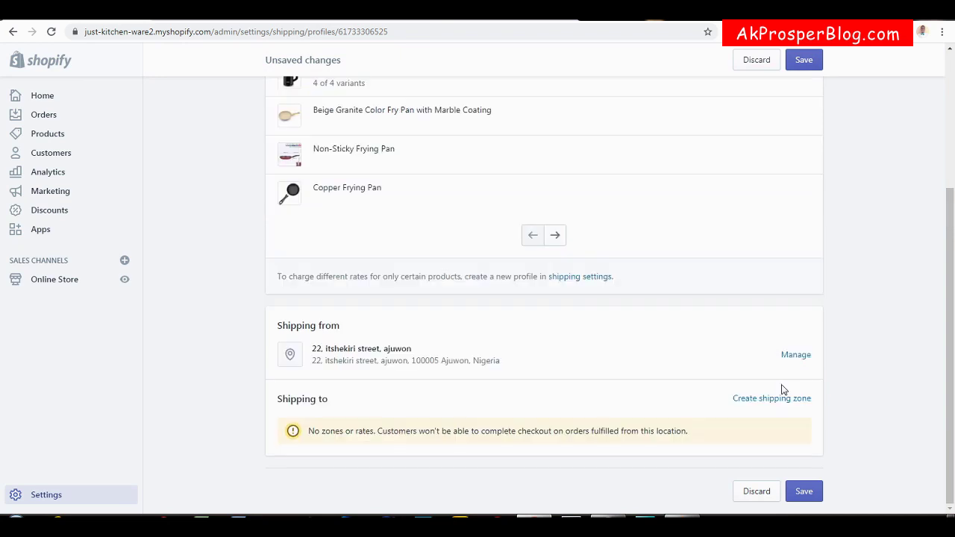
Save the emptied general profile and go back to Shipping and delivery settings.
{"action": "left_click", "coordinate": [804, 490]}
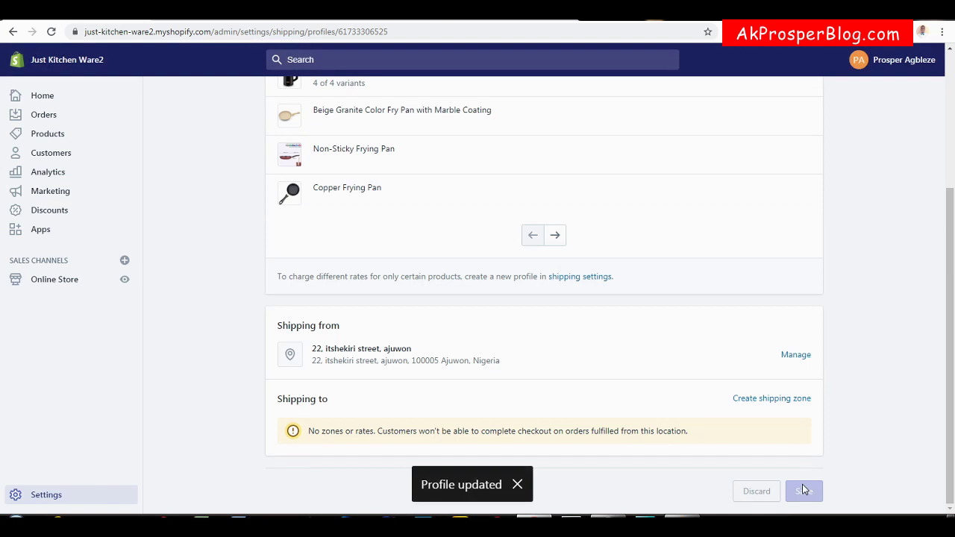
{"action": "left_click_drag", "start_coordinate": [954, 338], "coordinate": [953, 203]}
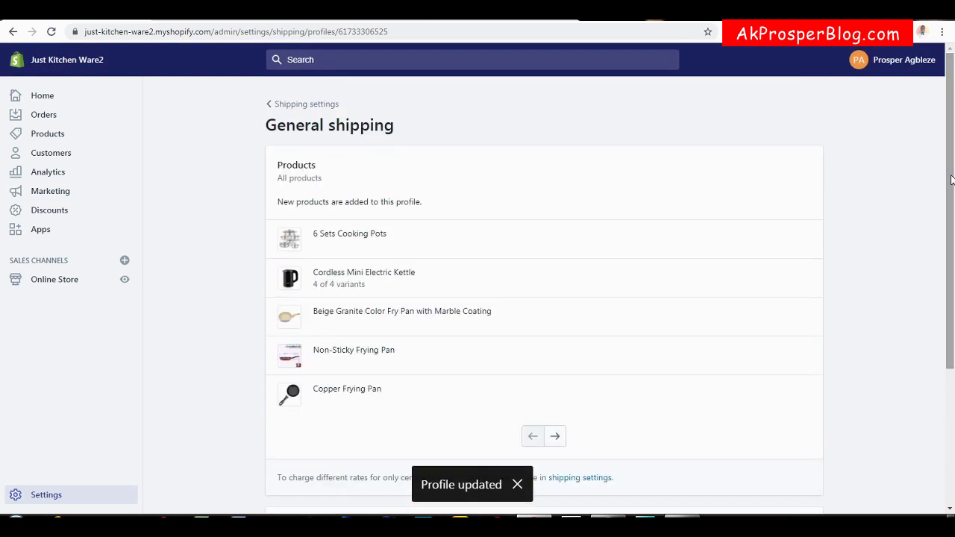
{"action": "left_click", "coordinate": [294, 106]}
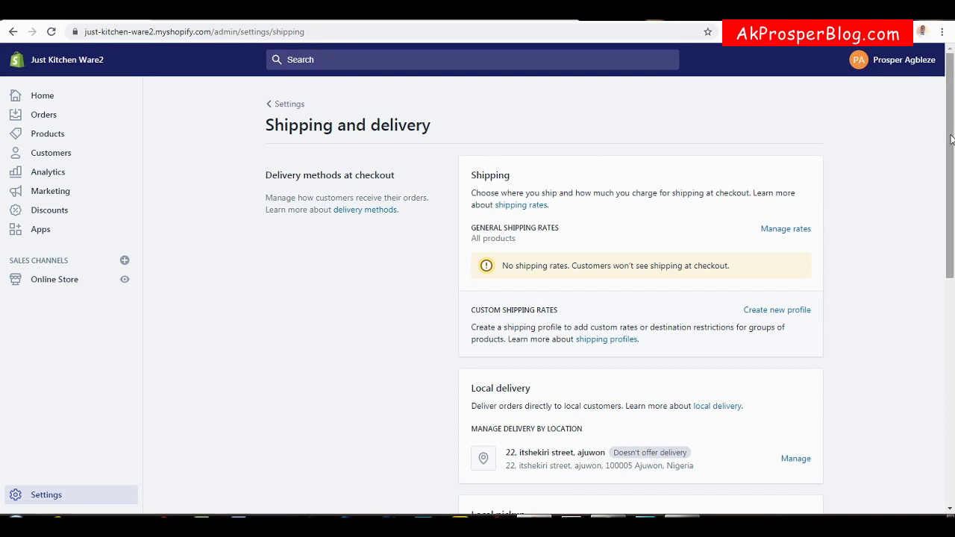
{"action": "left_click_drag", "start_coordinate": [951, 140], "coordinate": [951, 168]}
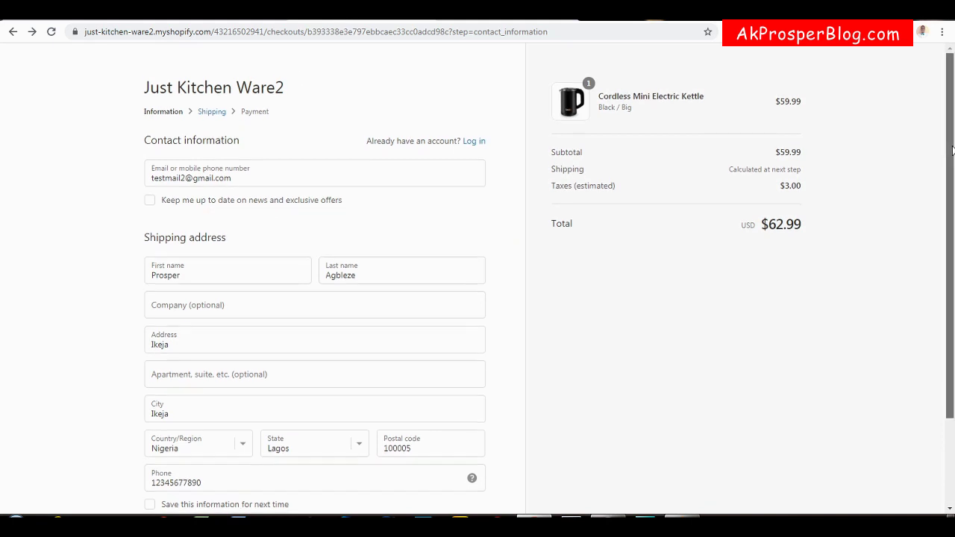
On the checkout page, look through the Country/Region list and close it with Nigeria kept.
{"action": "left_click_drag", "start_coordinate": [952, 151], "coordinate": [952, 192]}
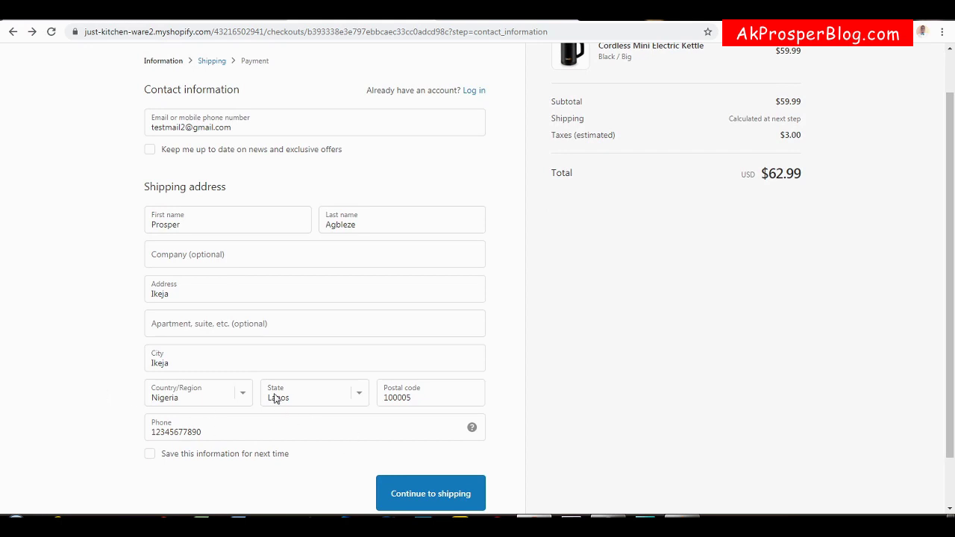
{"action": "left_click", "coordinate": [249, 396]}
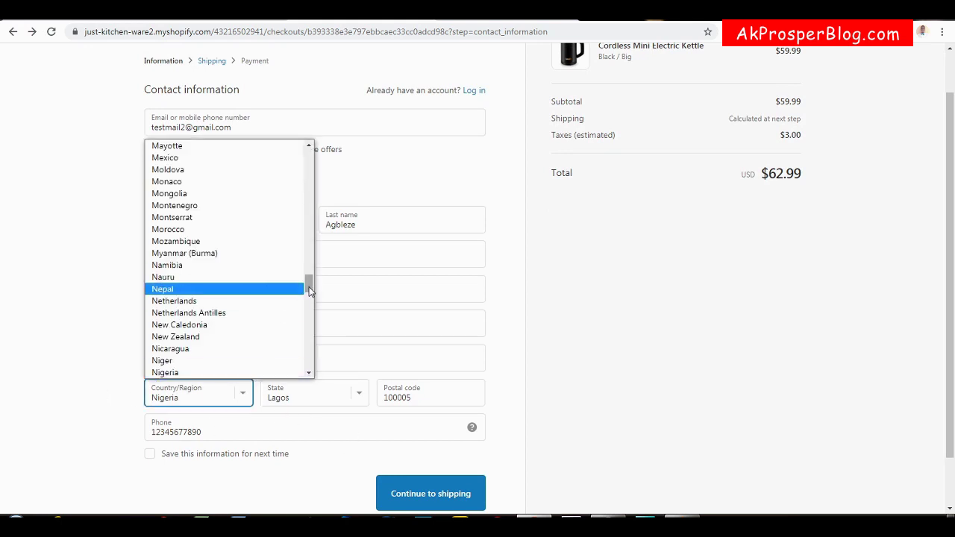
{"action": "left_click_drag", "start_coordinate": [308, 283], "coordinate": [317, 142]}
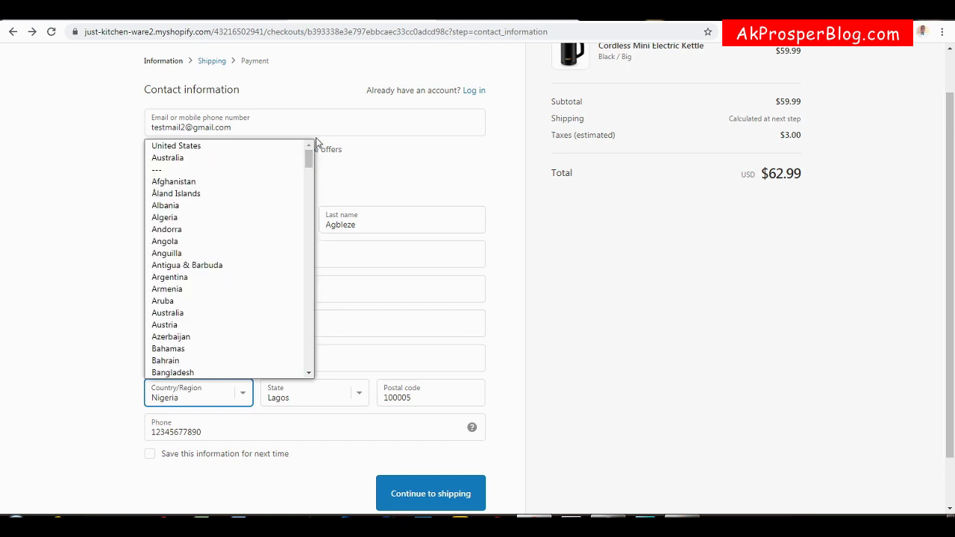
{"action": "left_click", "coordinate": [102, 252]}
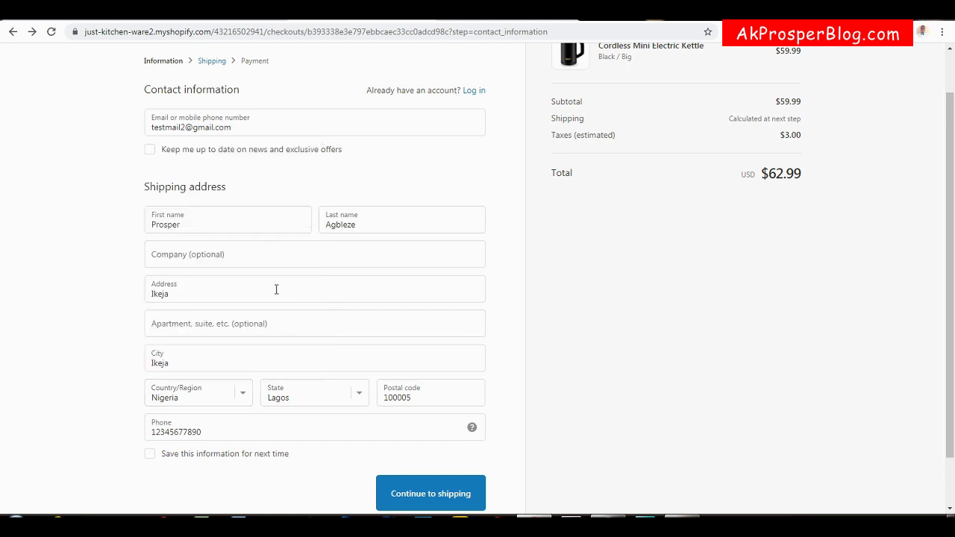
Reload the checkout and confirm the Country/Region dropdown now offers no countries.
{"action": "left_click", "coordinate": [51, 32]}
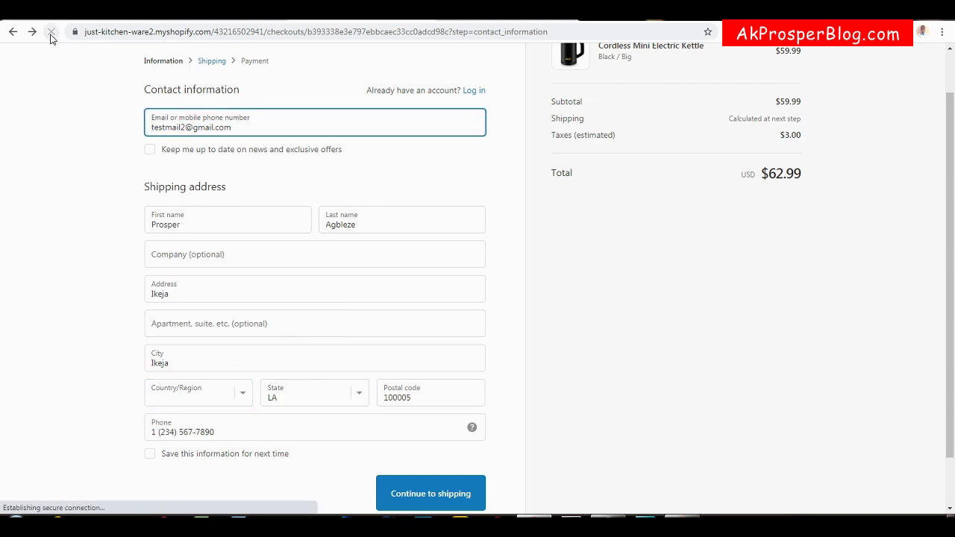
{"action": "left_click", "coordinate": [242, 397]}
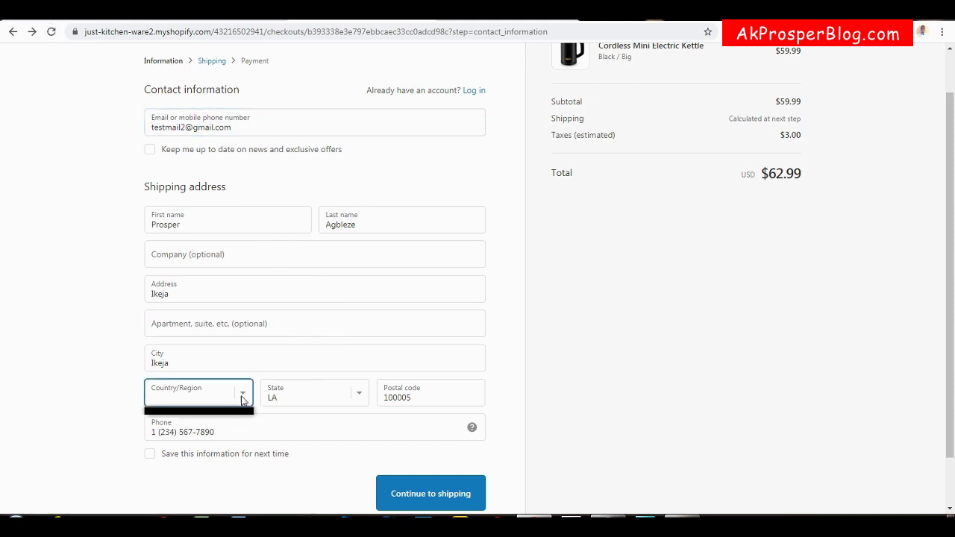
{"action": "left_click", "coordinate": [242, 399]}
{"action": "left_click", "coordinate": [242, 399]}
{"action": "left_click", "coordinate": [242, 399]}
{"action": "left_click", "coordinate": [242, 399]}
{"action": "left_click", "coordinate": [241, 399]}
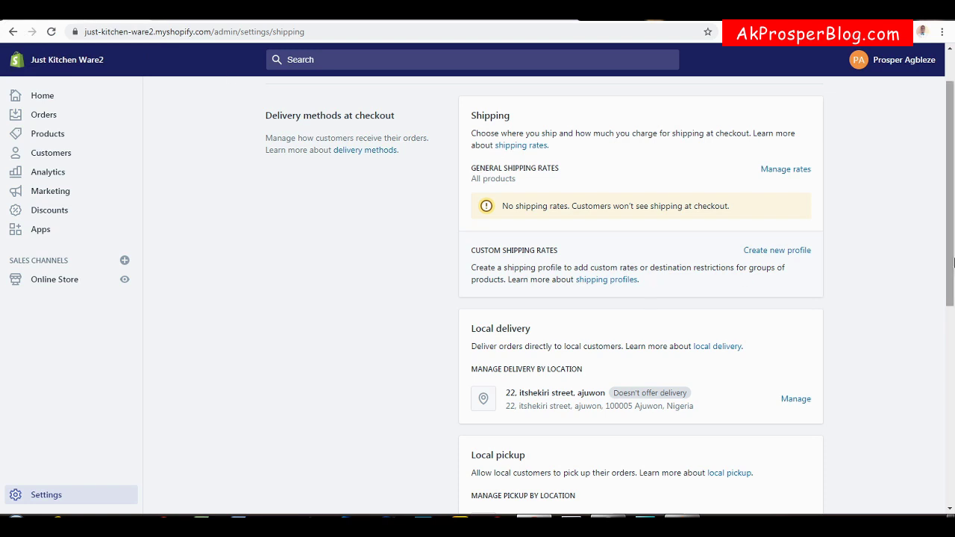
Create a new shipping profile named SHIPPING PROFILE 1, fixing the misspelling via spelling suggestions.
{"action": "scroll", "coordinate": [674, 221], "scroll_direction": "down", "scroll_amount": 1}
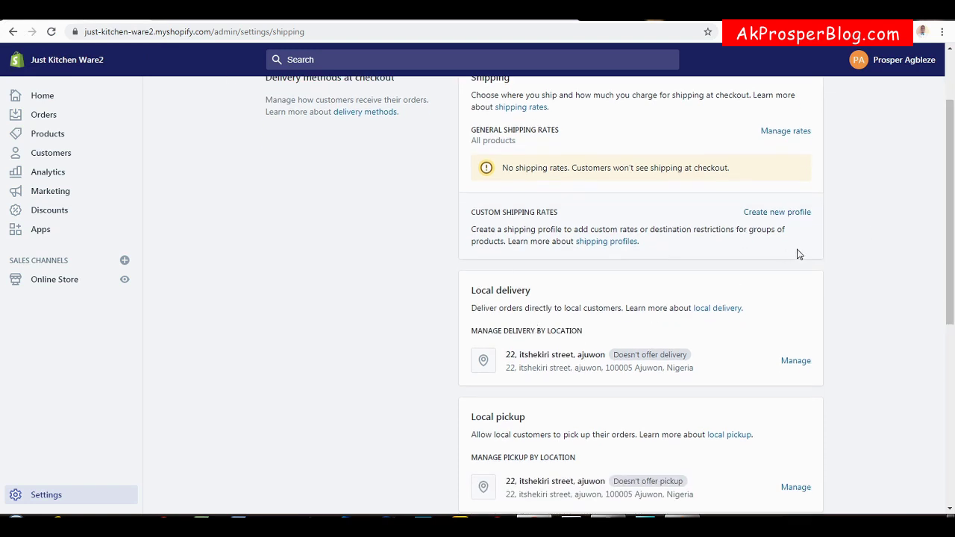
{"action": "left_click", "coordinate": [785, 215]}
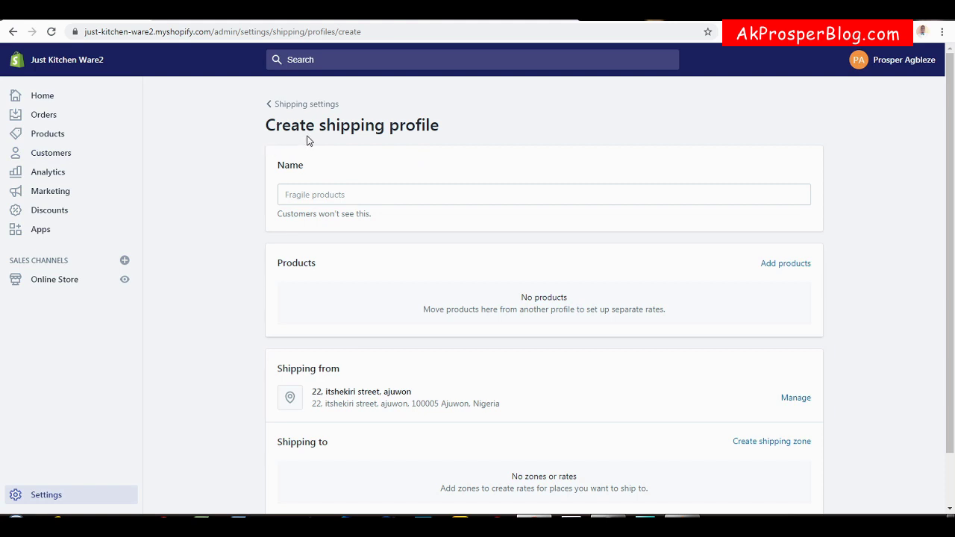
{"action": "left_click", "coordinate": [368, 196]}
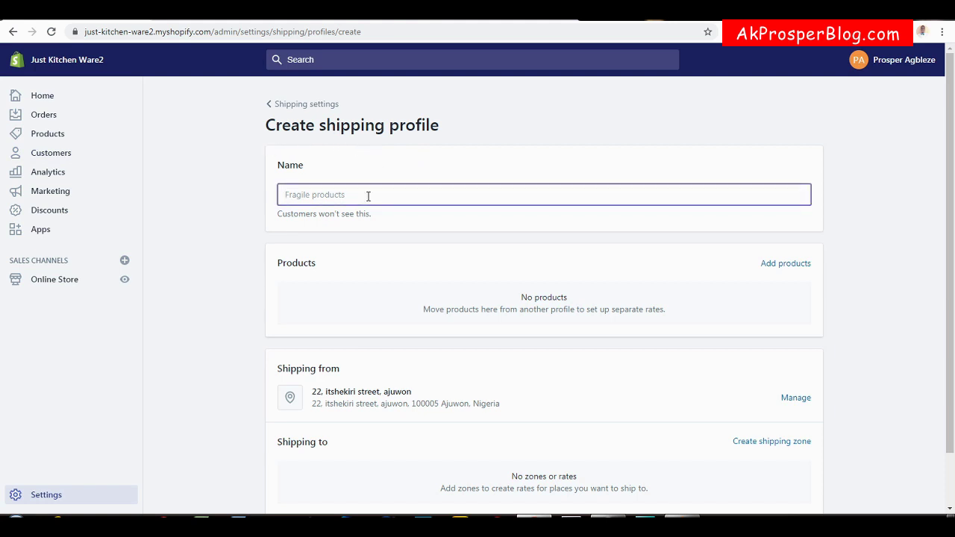
{"action": "type", "text": "SHIPPIG PROFILE 1"}
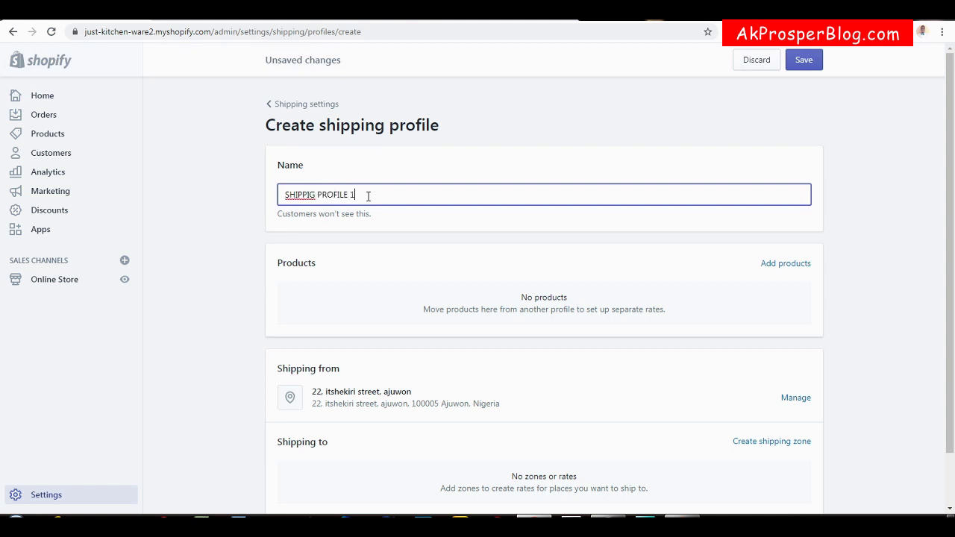
{"action": "right_click", "coordinate": [300, 196]}
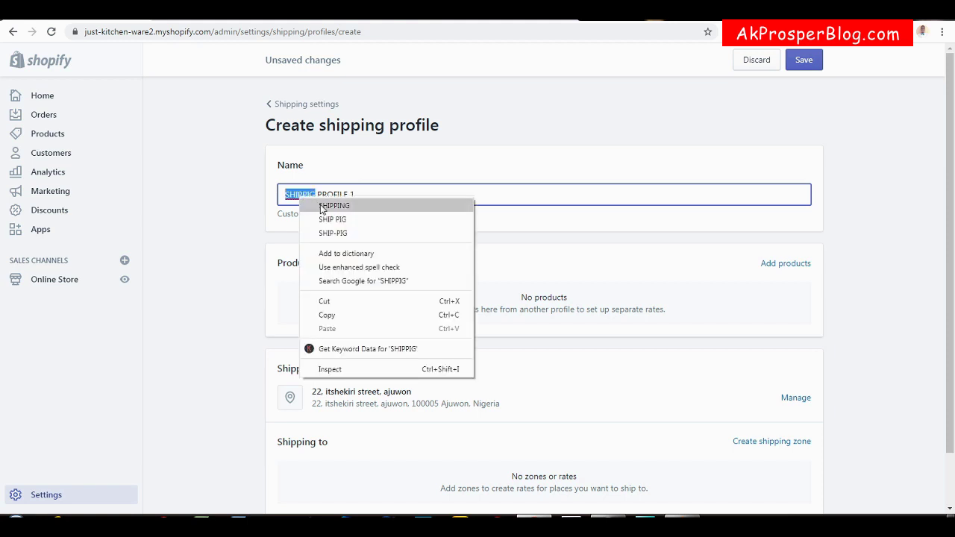
{"action": "left_click", "coordinate": [321, 208]}
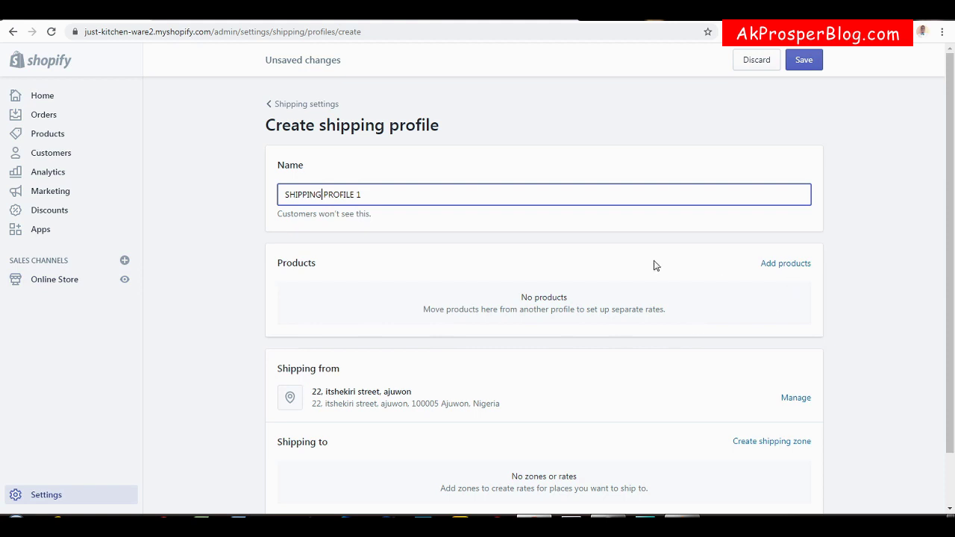
{"action": "left_click", "coordinate": [802, 264]}
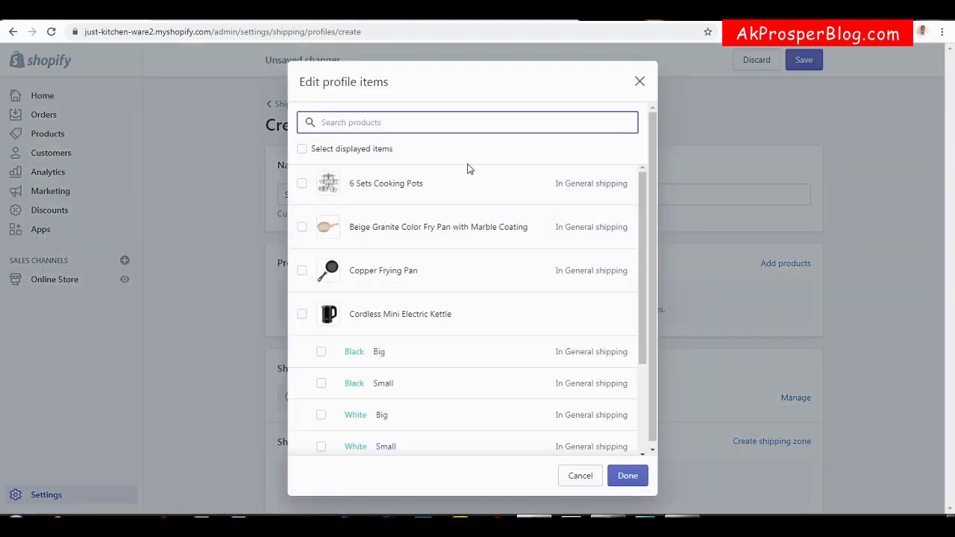
Add 6 Sets Cooking Pots, the Beige Granite fry pan, Copper Frying Pan and every Cordless Mini Electric Kettle variant.
{"action": "left_click", "coordinate": [644, 217]}
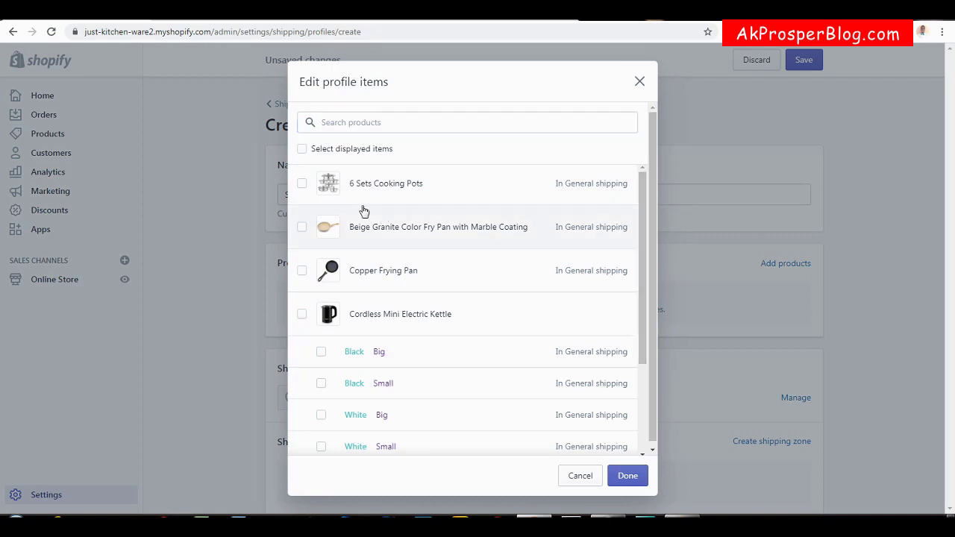
{"action": "left_click", "coordinate": [302, 185]}
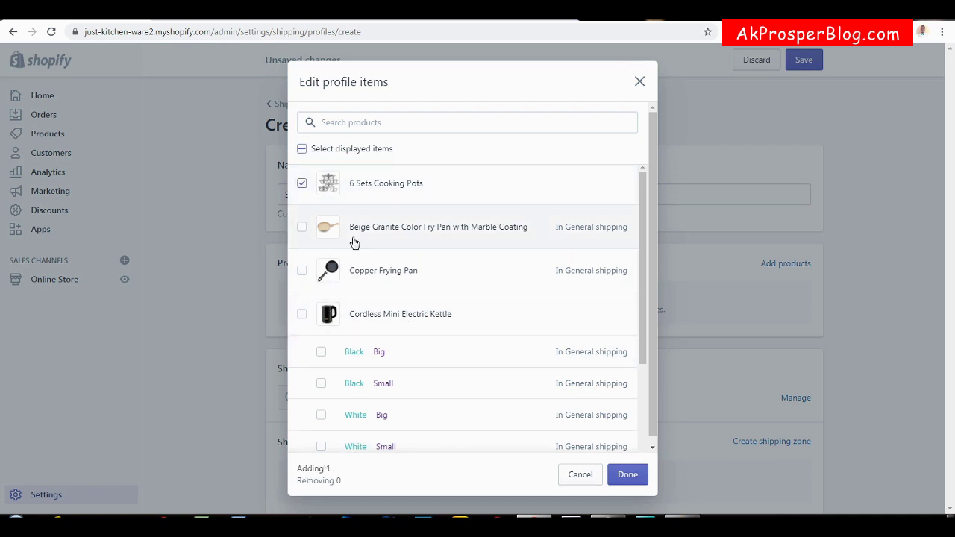
{"action": "left_click", "coordinate": [302, 231]}
{"action": "left_click", "coordinate": [303, 270]}
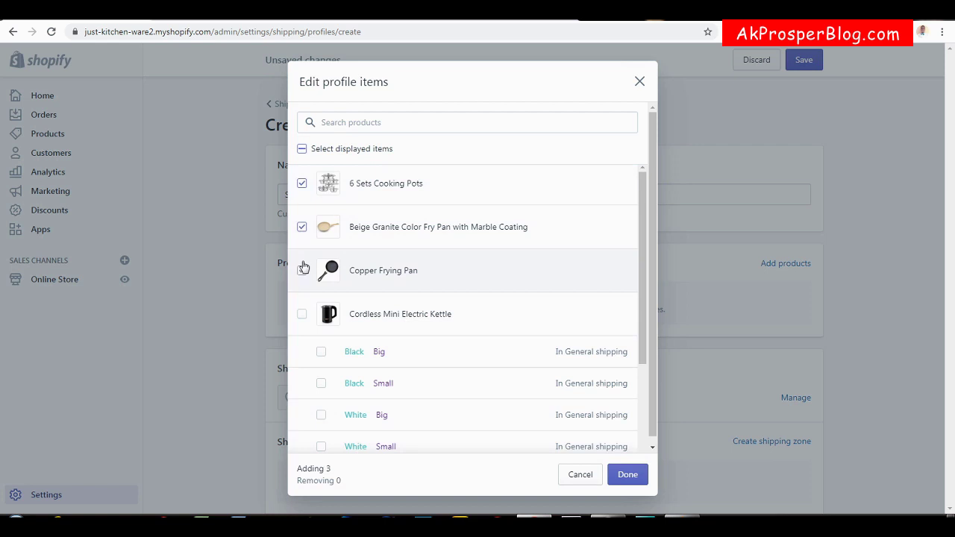
{"action": "left_click", "coordinate": [303, 314]}
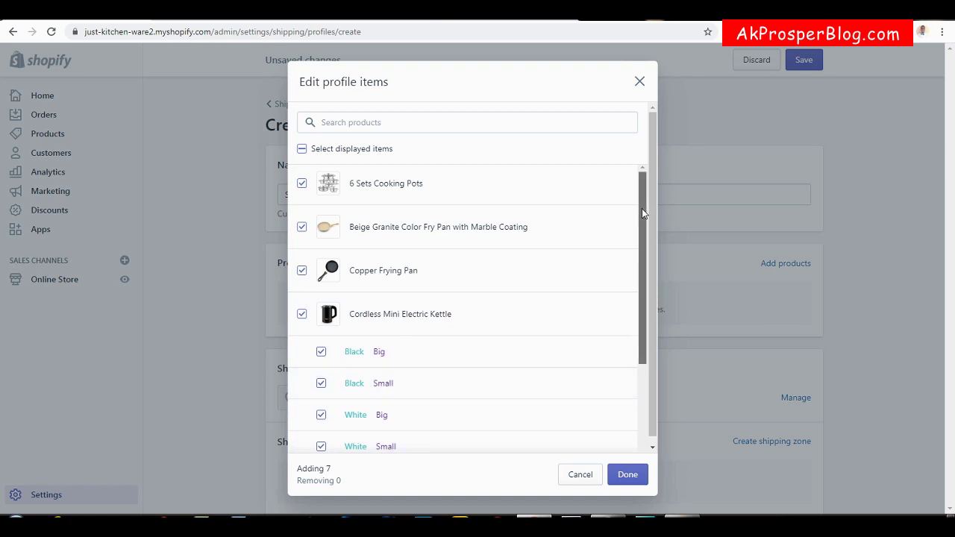
{"action": "left_click_drag", "start_coordinate": [641, 208], "coordinate": [633, 316]}
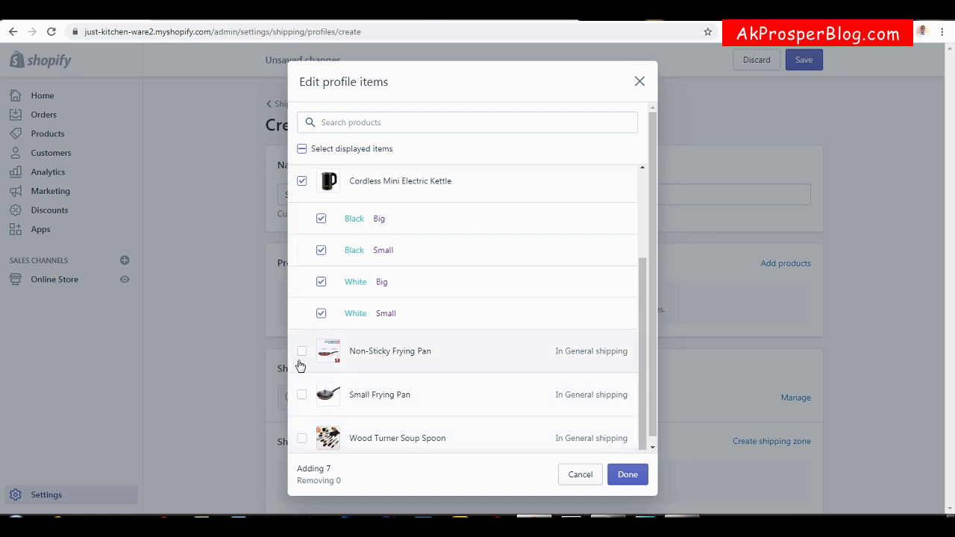
{"action": "left_click", "coordinate": [628, 477]}
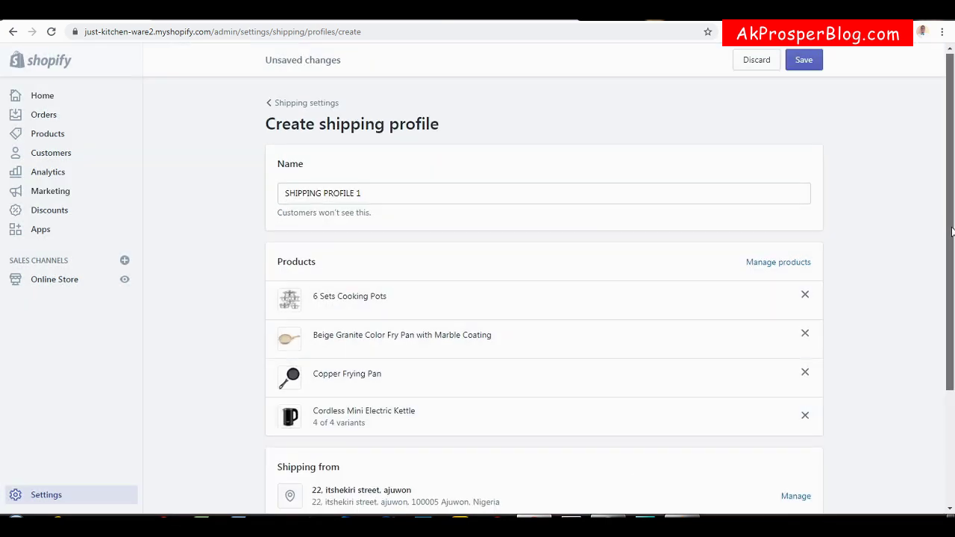
Create a zone named UNITED STATES that includes the whole United States.
{"action": "left_click_drag", "start_coordinate": [952, 229], "coordinate": [932, 373]}
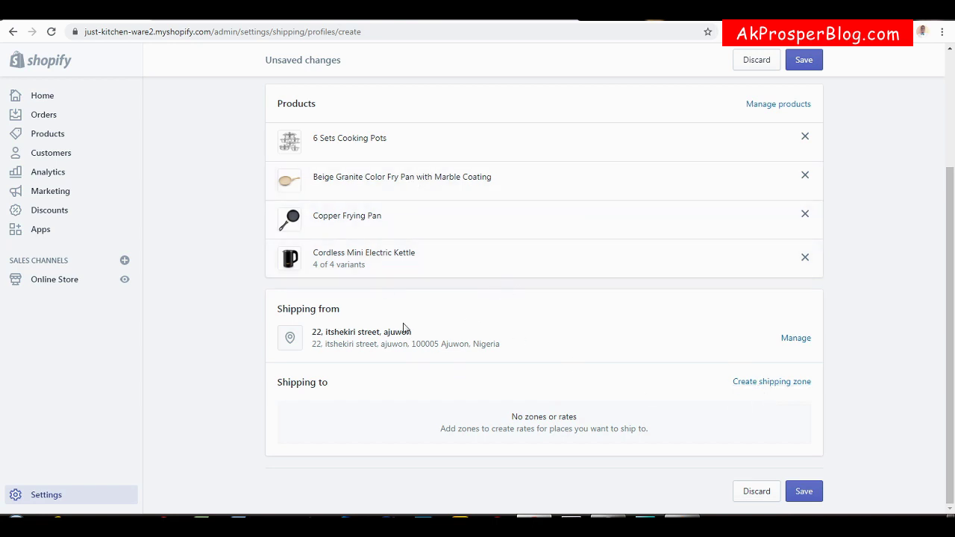
{"action": "left_click", "coordinate": [772, 385]}
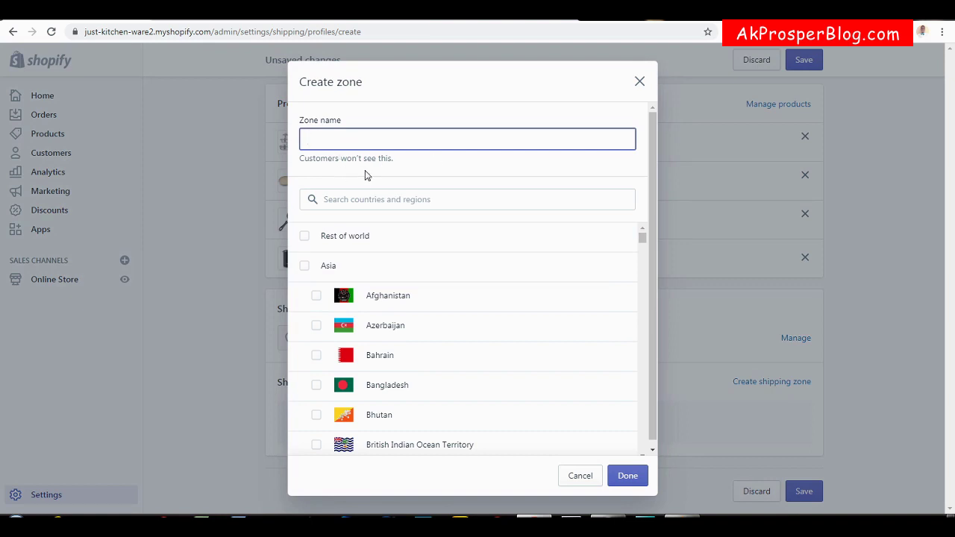
{"action": "type", "text": "UNITED STATES"}
{"action": "left_click", "coordinate": [363, 200]}
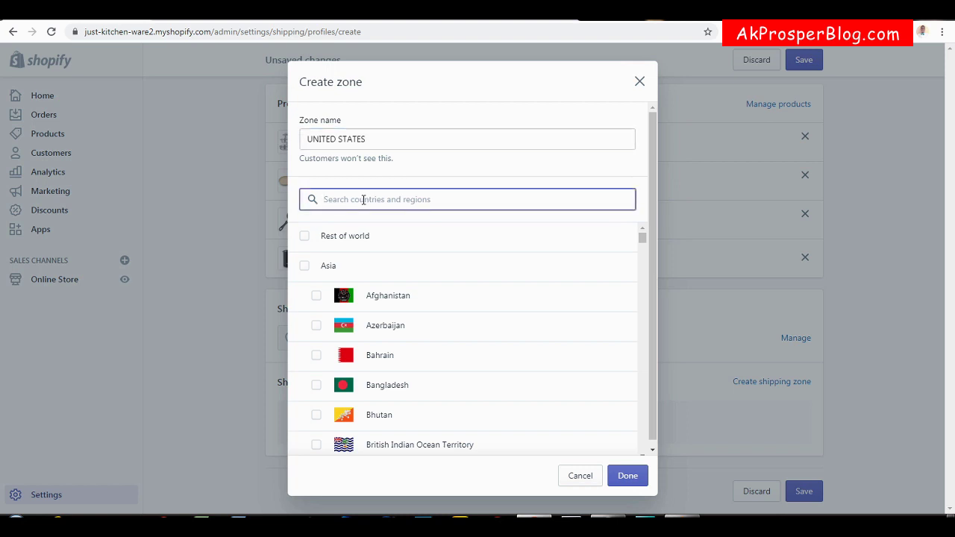
{"action": "type", "text": "UNITED"}
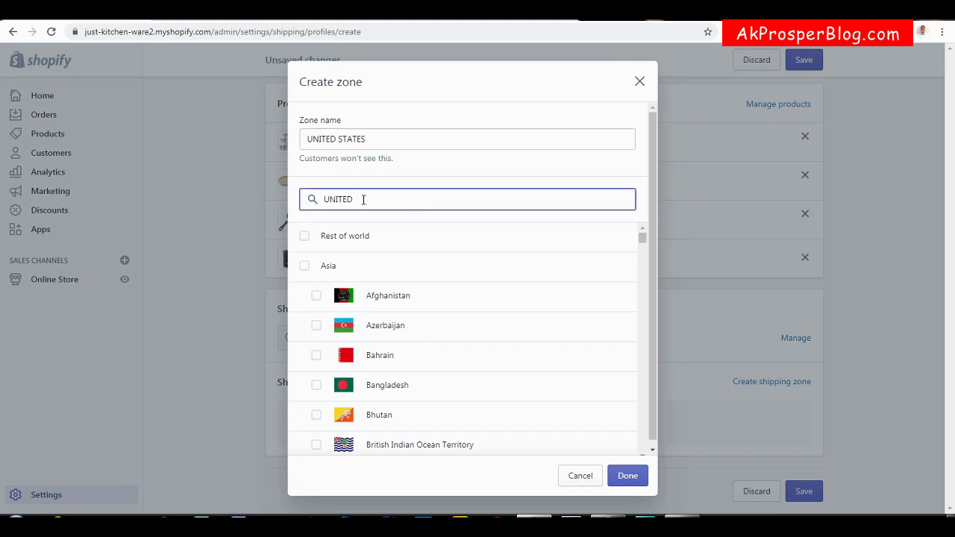
{"action": "type", "text": " ST"}
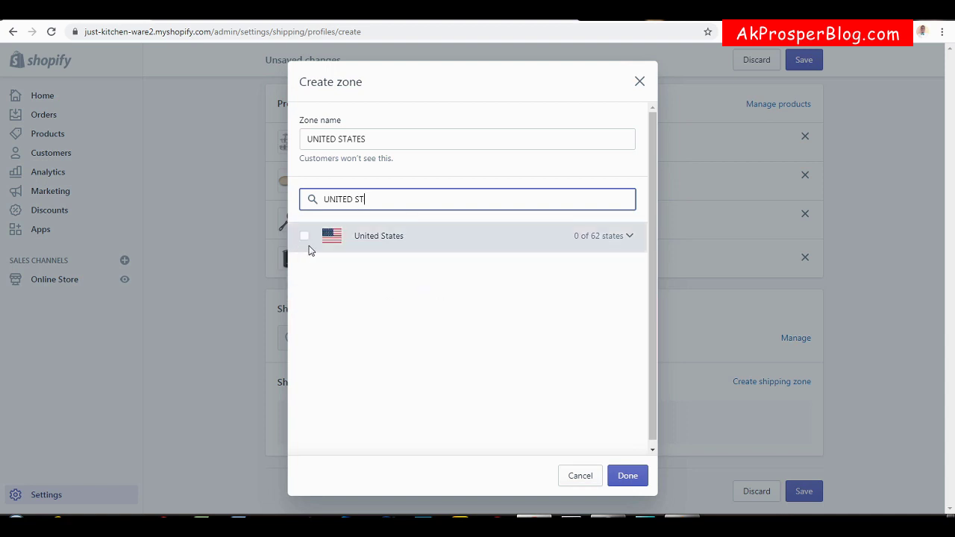
{"action": "left_click", "coordinate": [305, 236]}
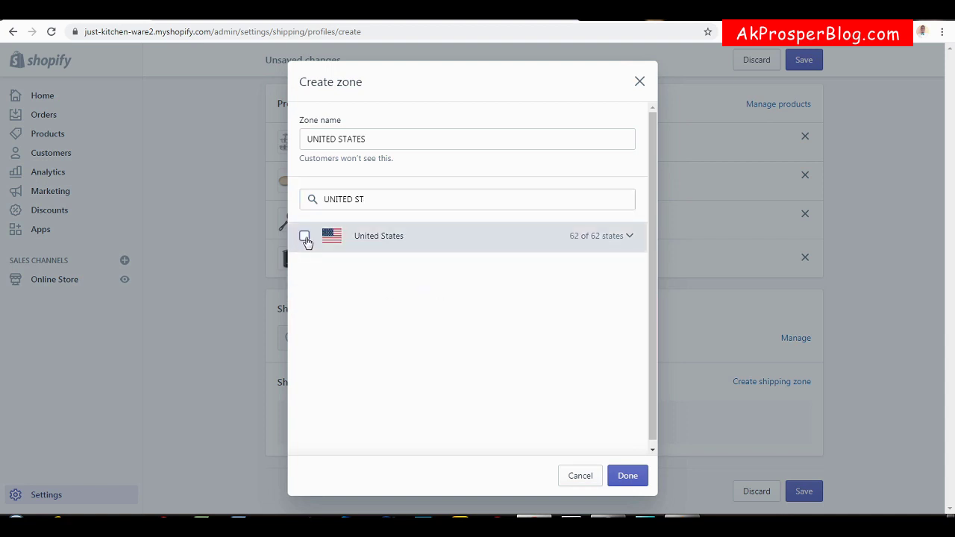
{"action": "left_click", "coordinate": [628, 477]}
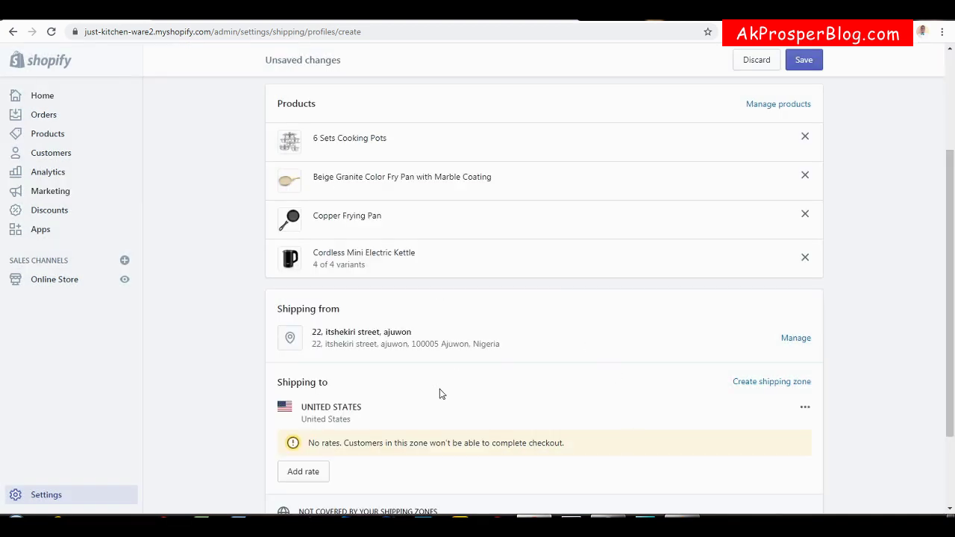
Add a rate named FREE SHIPPING at 0.00 to the UNITED STATES zone.
{"action": "left_click_drag", "start_coordinate": [950, 268], "coordinate": [950, 336]}
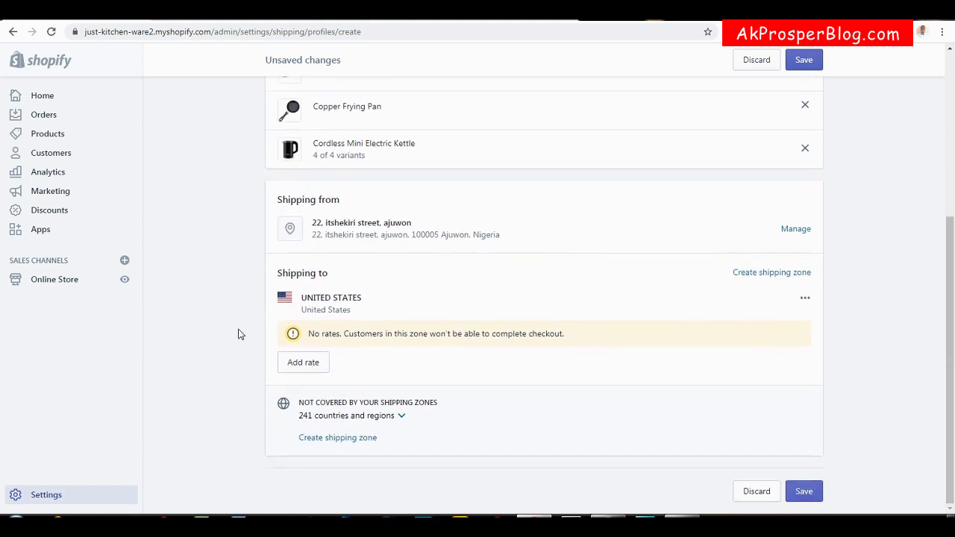
{"action": "left_click", "coordinate": [303, 363]}
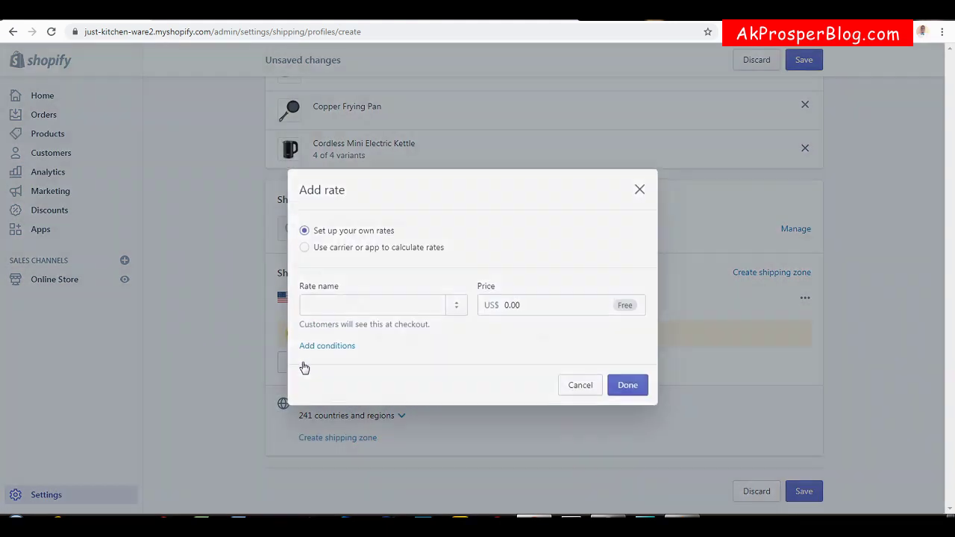
{"action": "left_click", "coordinate": [365, 297]}
{"action": "type", "text": "FR"}
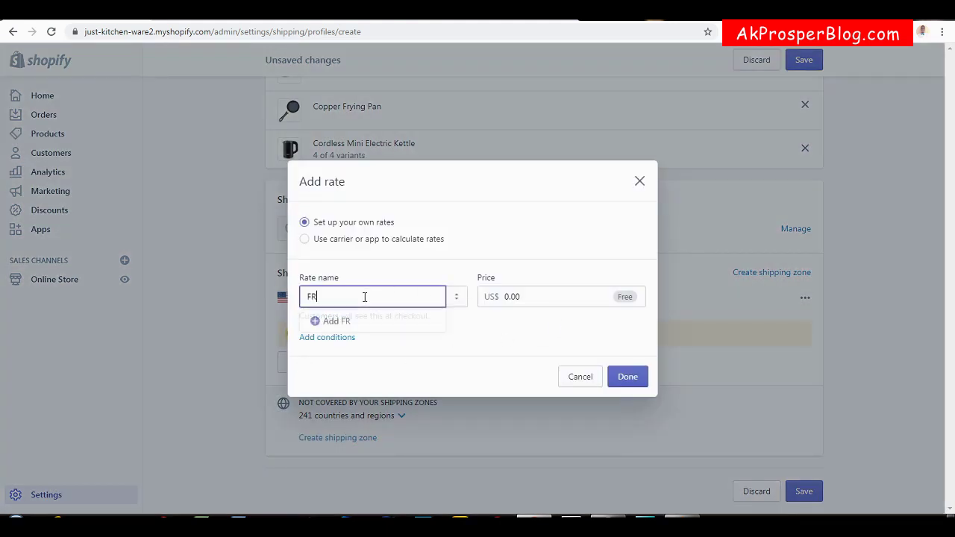
{"action": "type", "text": "EE SHIPPING"}
{"action": "left_click", "coordinate": [631, 378]}
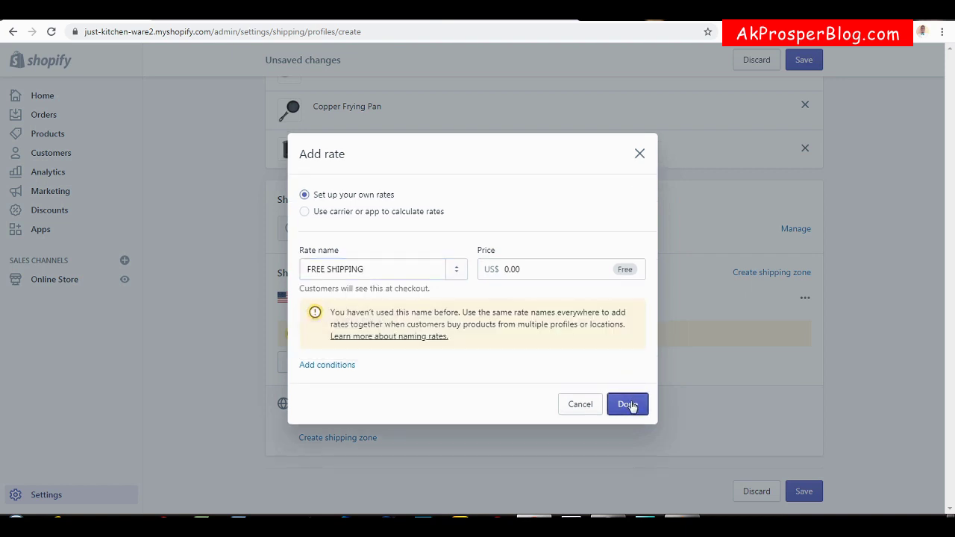
{"action": "left_click", "coordinate": [629, 405]}
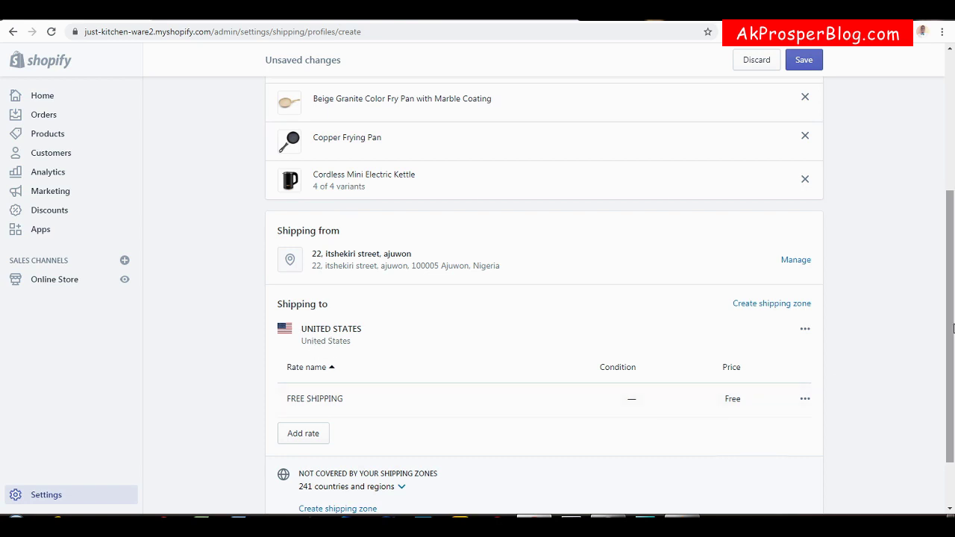
{"action": "scroll", "coordinate": [953, 329], "scroll_direction": "down", "scroll_amount": 1}
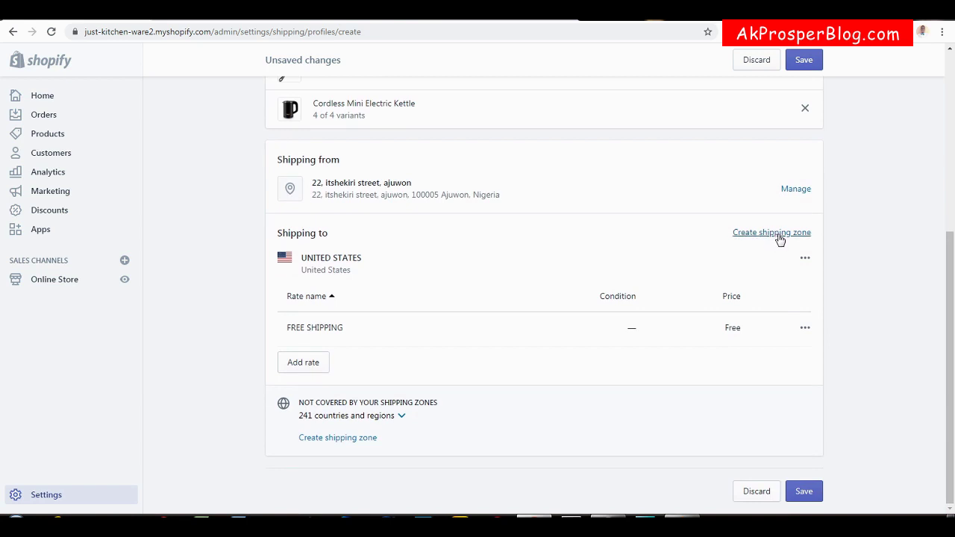
Start a second shipping zone and name it AUS & CANADA.
{"action": "left_click", "coordinate": [776, 234]}
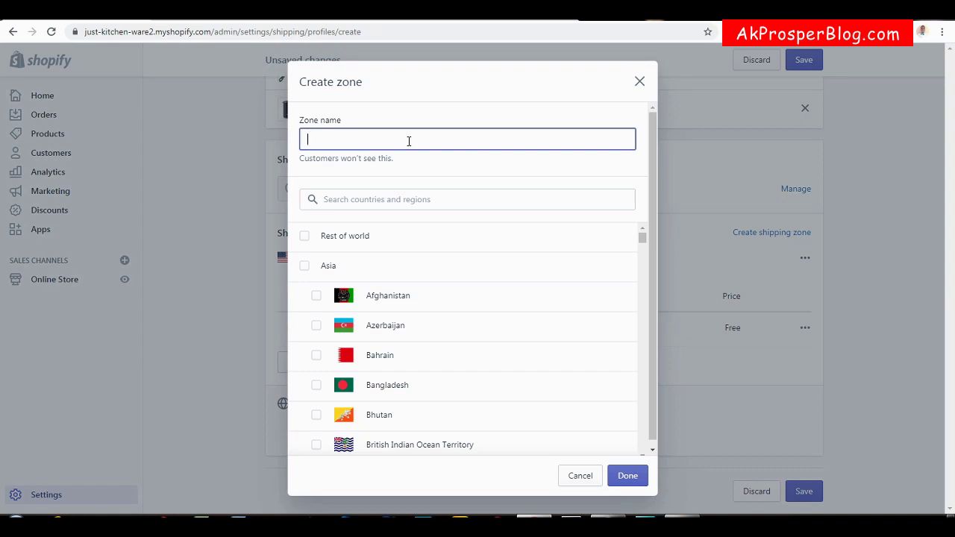
{"action": "type", "text": "AUS"}
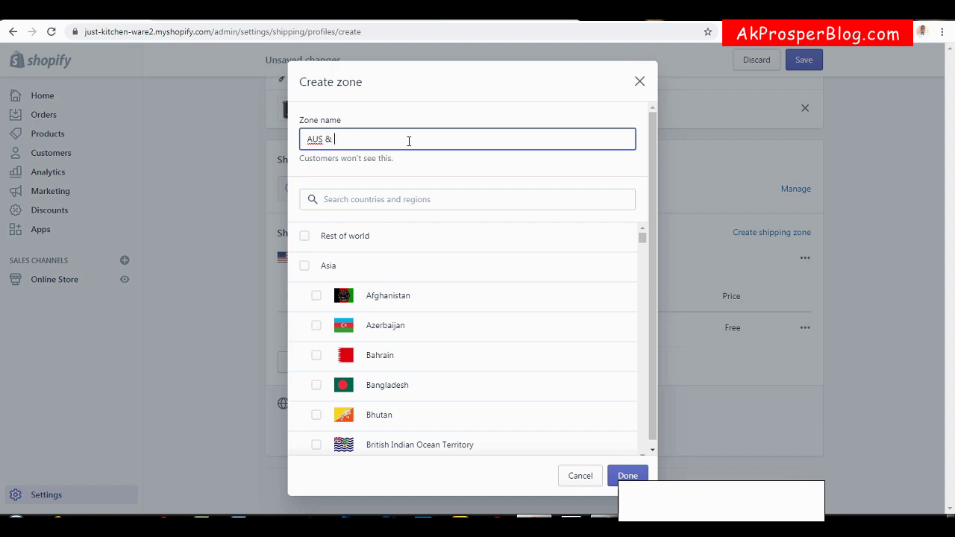
{"action": "type", "text": " & cABAD"}
{"action": "key", "text": "BackSpace"}
{"action": "key", "text": "BackSpace"}
{"action": "key", "text": "BackSpace"}
{"action": "key", "text": "BackSpace"}
{"action": "key", "text": "BackSpace"}
{"action": "type", "text": "CANADA"}
Include all of Canada and Australia in the zone and finish it.
{"action": "left_click", "coordinate": [381, 199]}
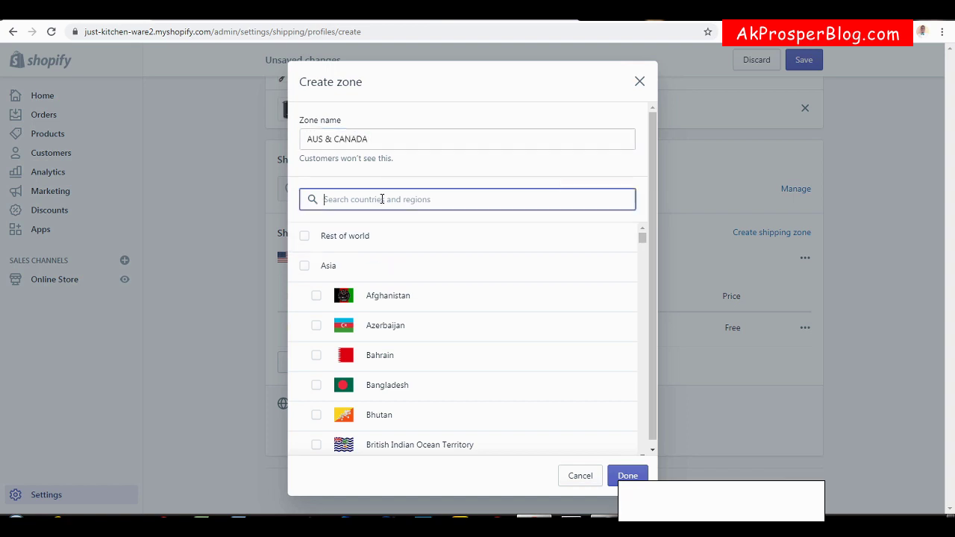
{"action": "type", "text": "CANA"}
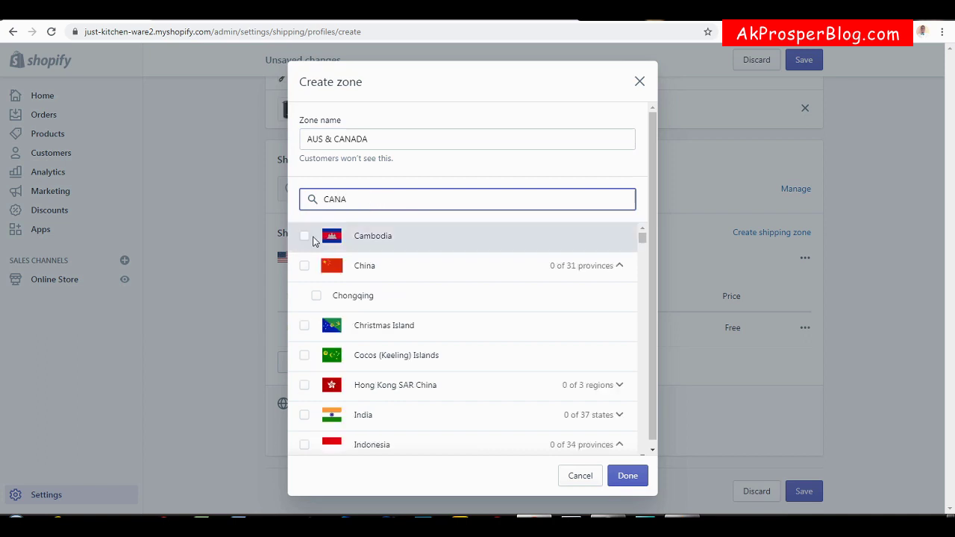
{"action": "left_click", "coordinate": [305, 238]}
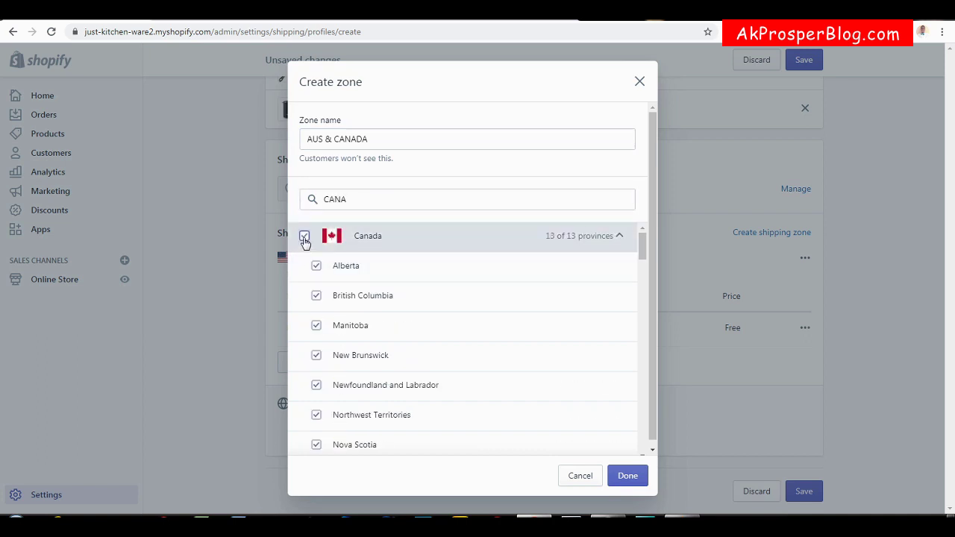
{"action": "left_click", "coordinate": [382, 203]}
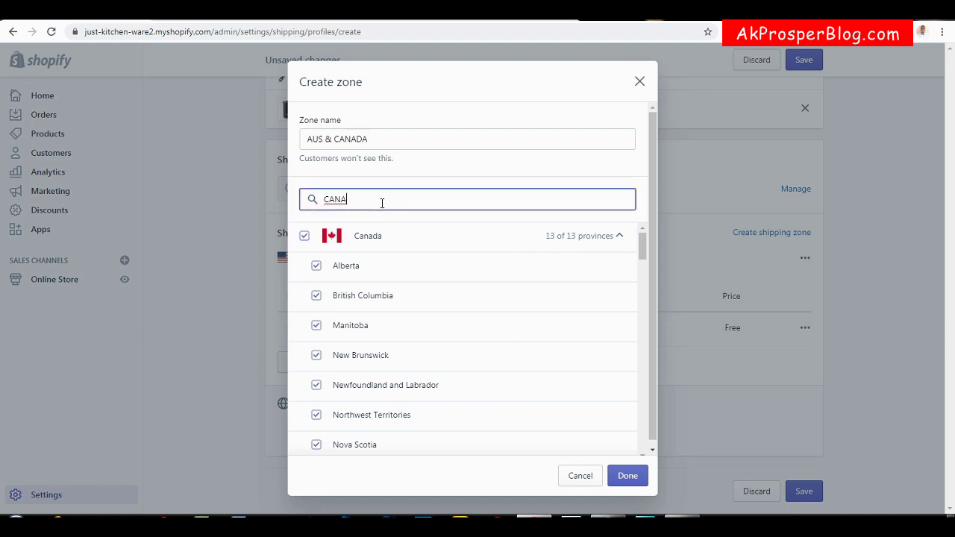
{"action": "type", "text": "a"}
{"action": "key", "text": "ctrl+a"}
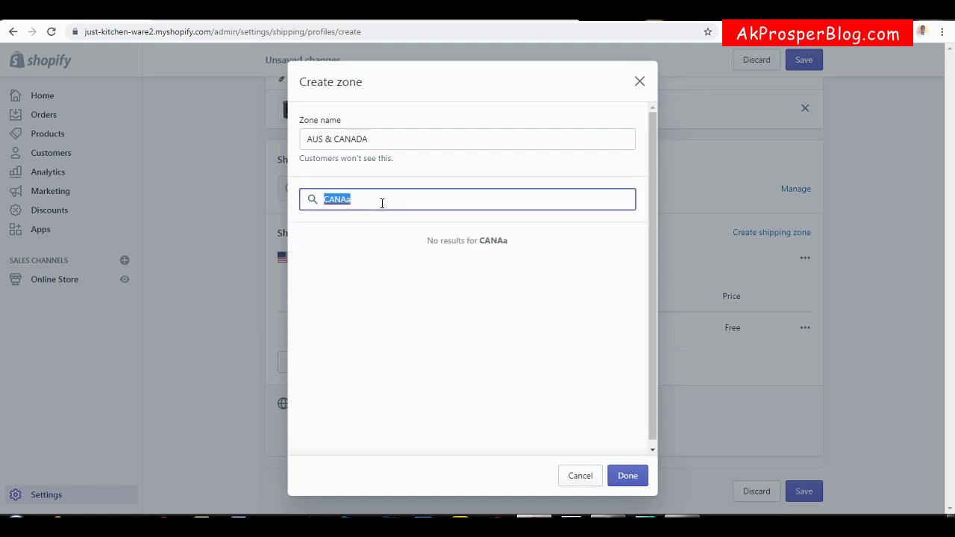
{"action": "type", "text": "AUS"}
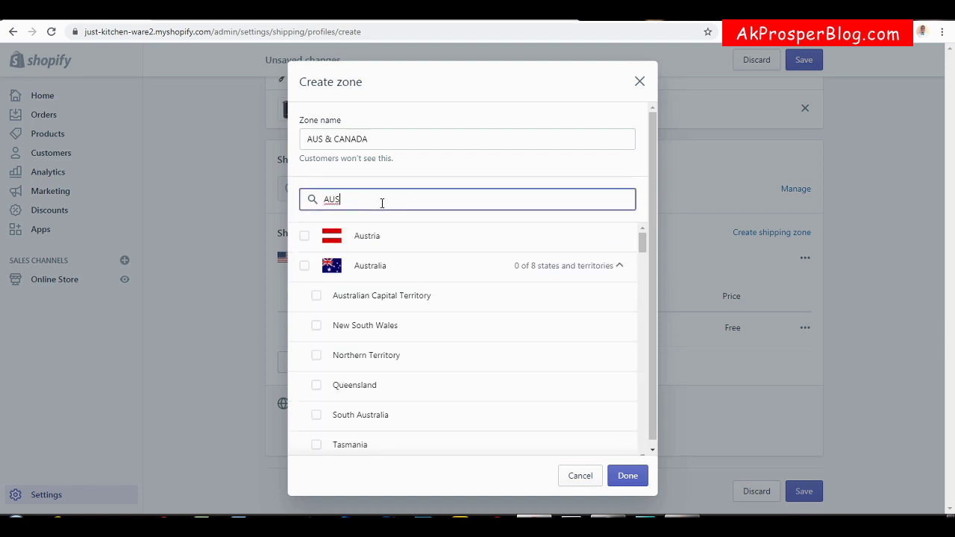
{"action": "type", "text": "T"}
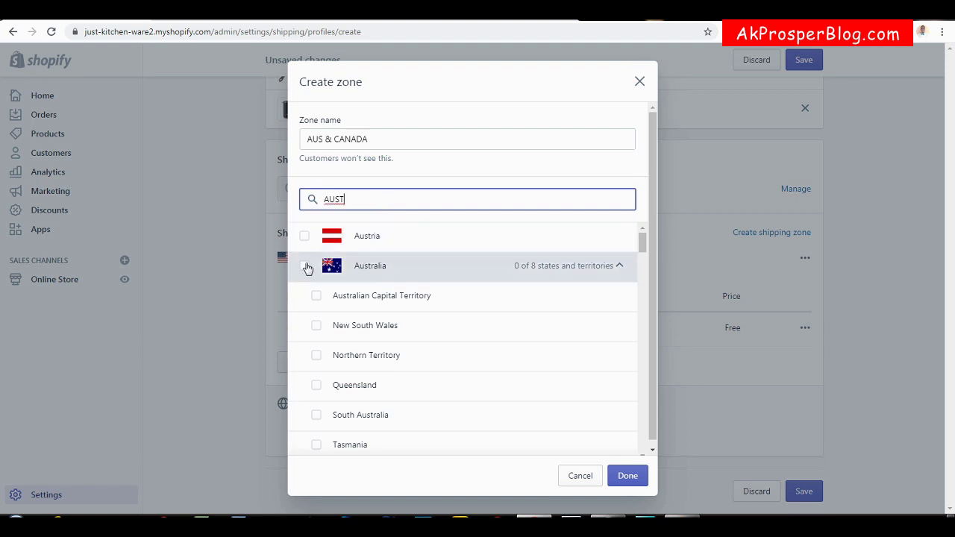
{"action": "left_click", "coordinate": [304, 266]}
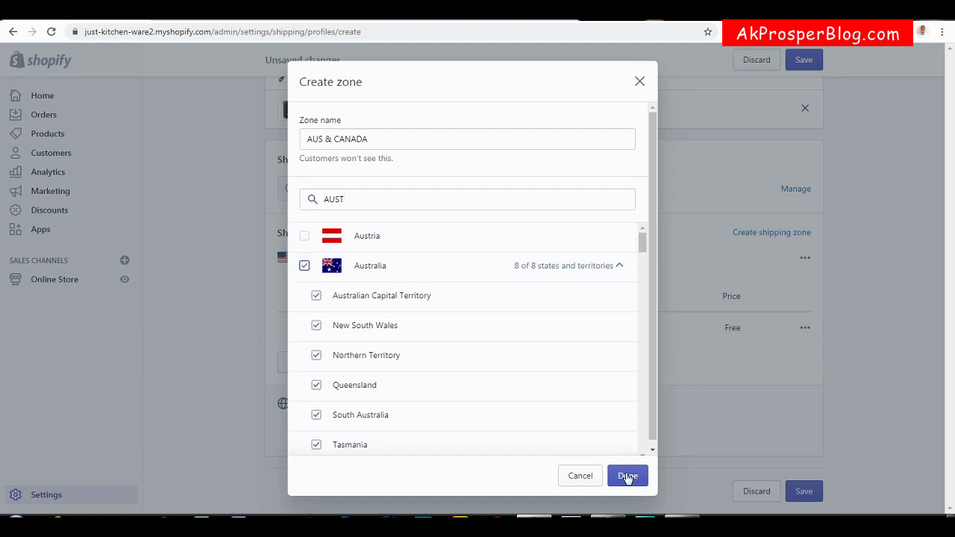
{"action": "left_click", "coordinate": [627, 476]}
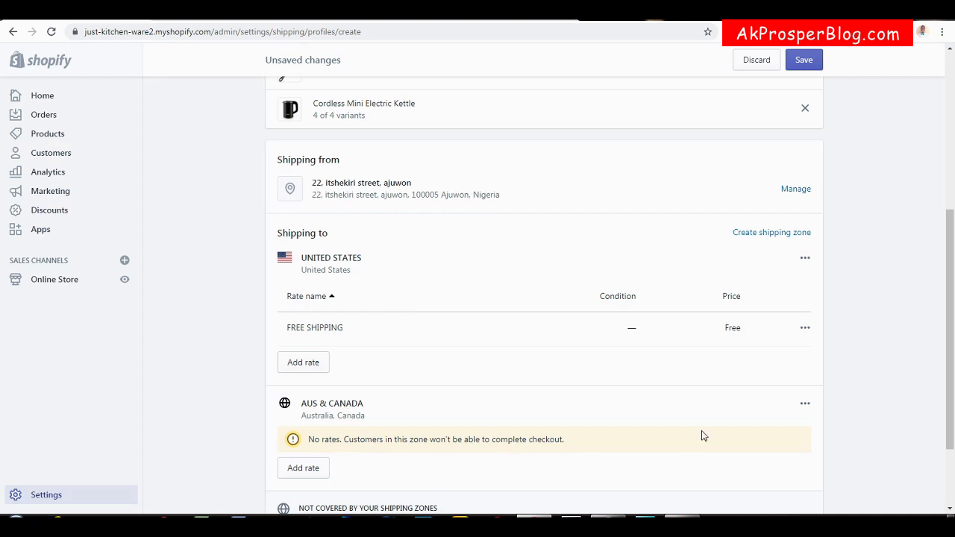
Add a STANDARD SHIPPING rate at 10.00 with a 10 kg maximum weight to AUS & CANADA.
{"action": "left_click", "coordinate": [310, 471]}
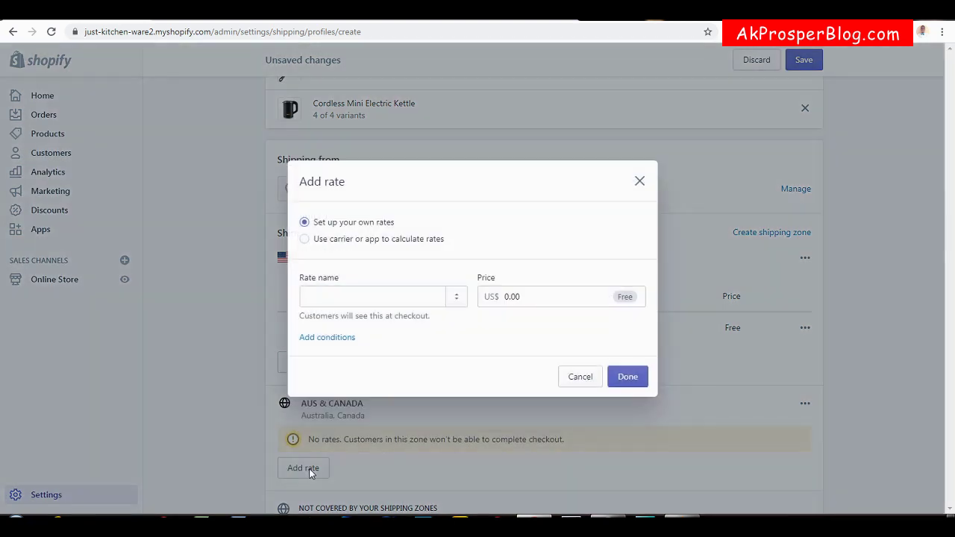
{"action": "left_click", "coordinate": [360, 295]}
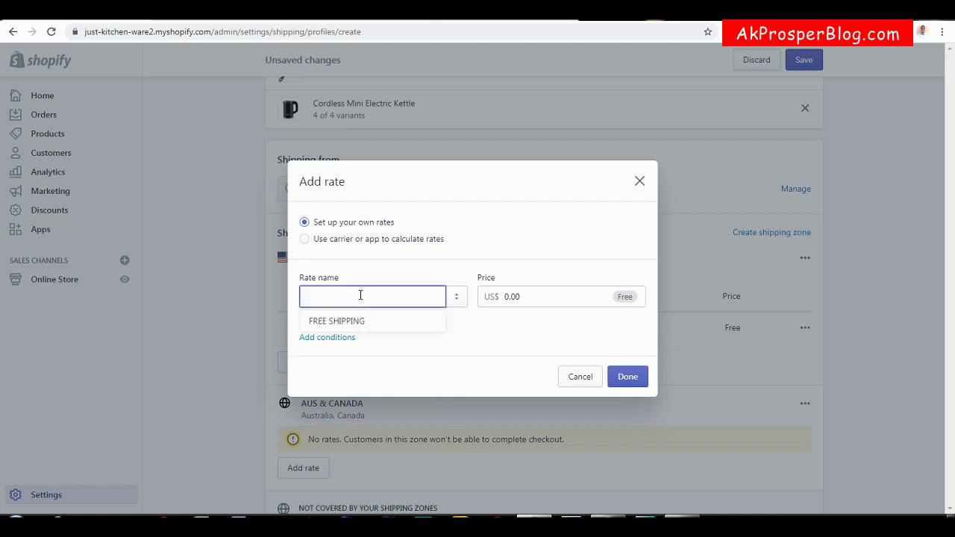
{"action": "type", "text": "STANDARD SHIPPING"}
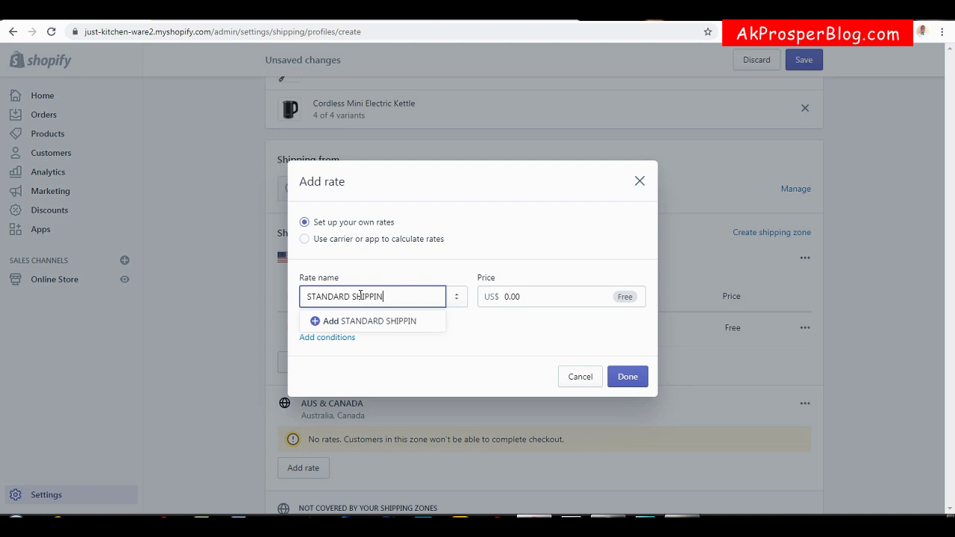
{"action": "left_click", "coordinate": [503, 292]}
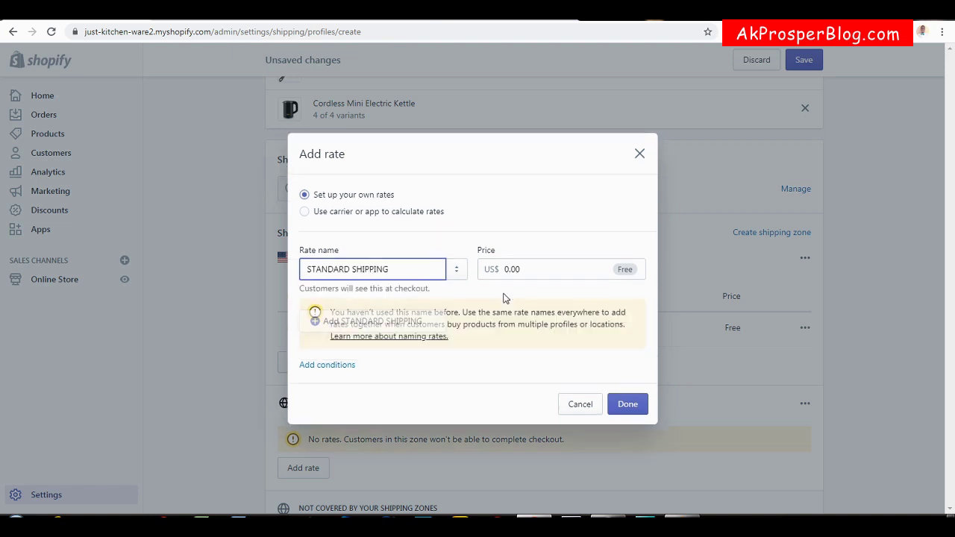
{"action": "left_click", "coordinate": [504, 270]}
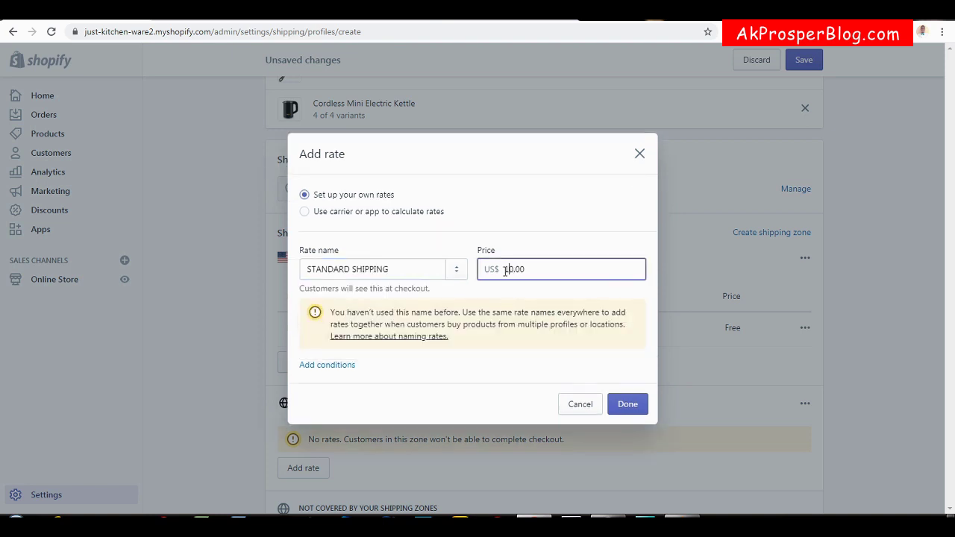
{"action": "type", "text": "1"}
{"action": "left_click", "coordinate": [324, 366]}
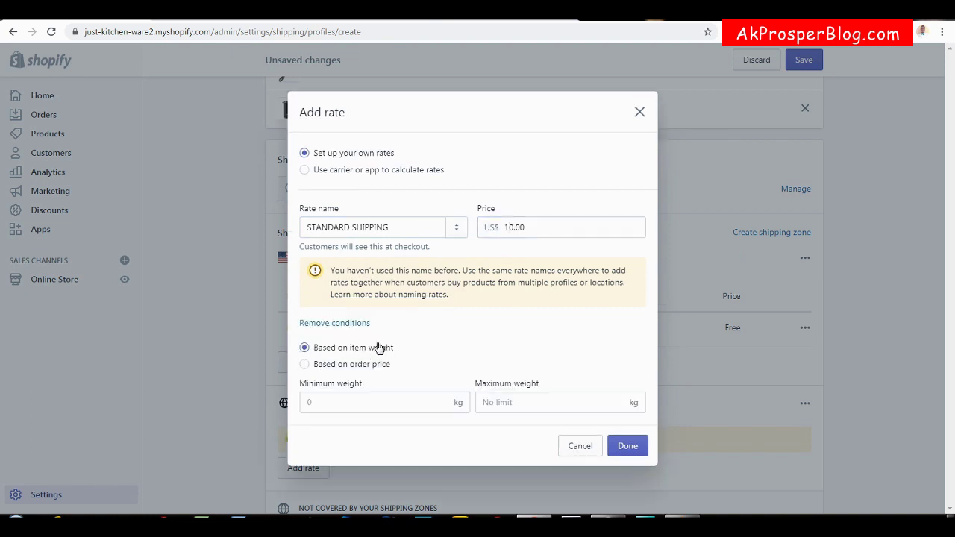
{"action": "left_click", "coordinate": [495, 402]}
{"action": "type", "text": "10"}
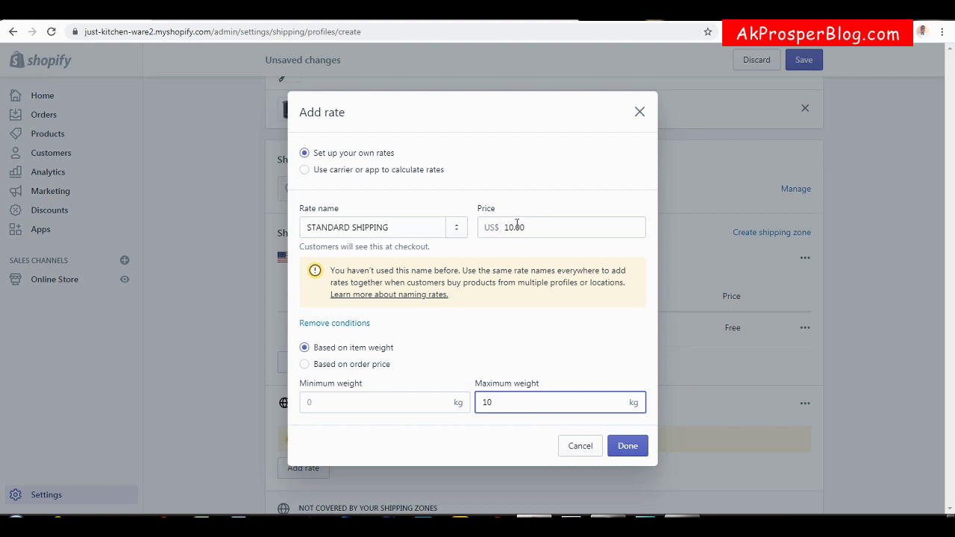
{"action": "left_click", "coordinate": [628, 446]}
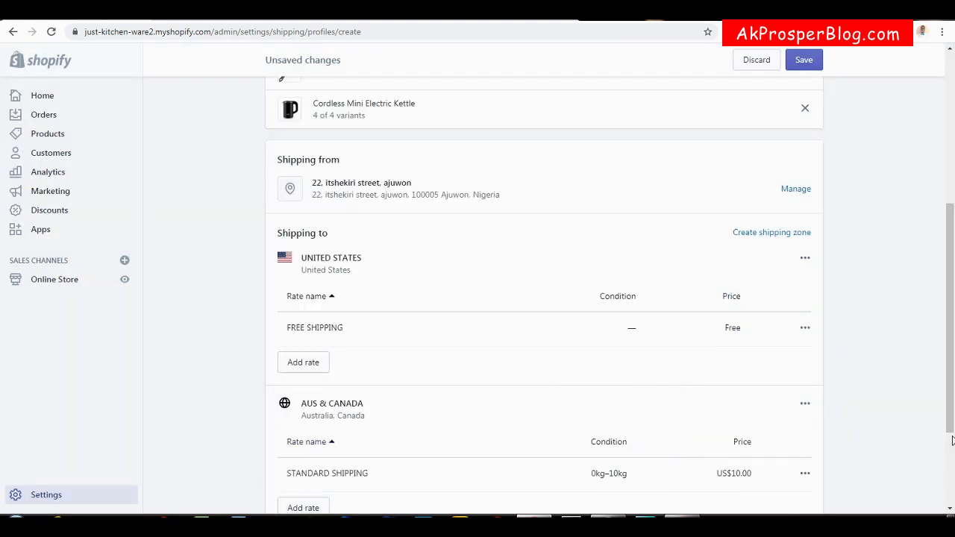
{"action": "left_click_drag", "start_coordinate": [952, 432], "coordinate": [952, 472]}
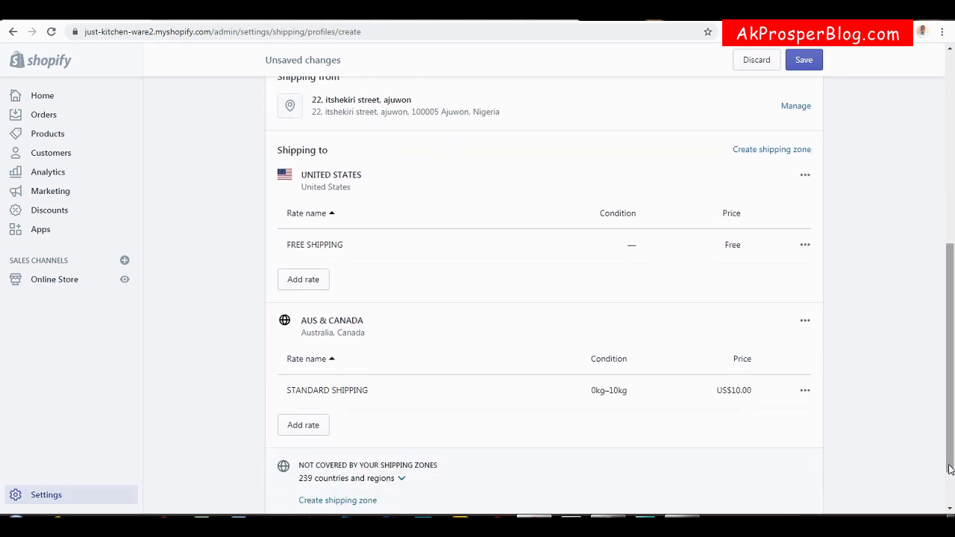
Add a HEAVY ITEM rate at 20.00 for weights 5.01 kg to 20 kg in AUS & CANADA.
{"action": "left_click", "coordinate": [302, 427]}
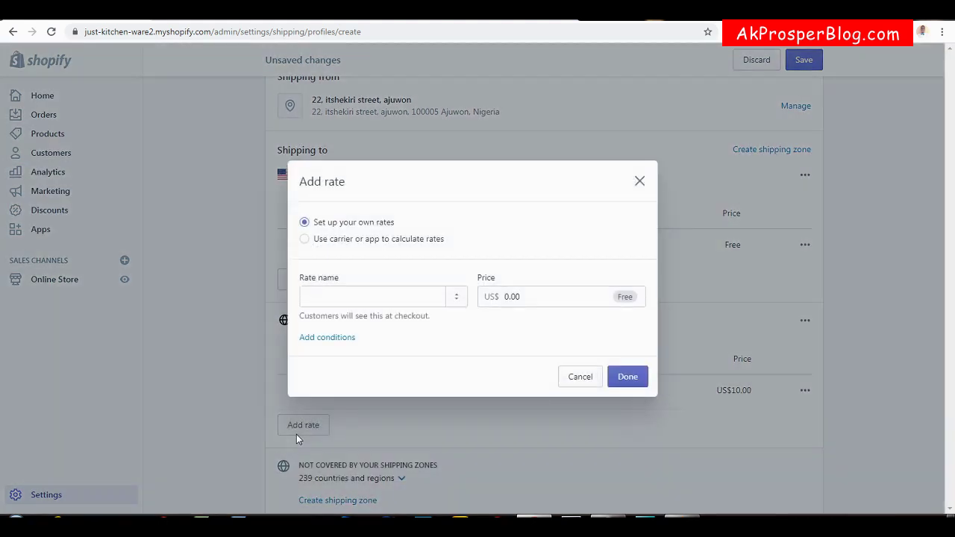
{"action": "left_click", "coordinate": [355, 296]}
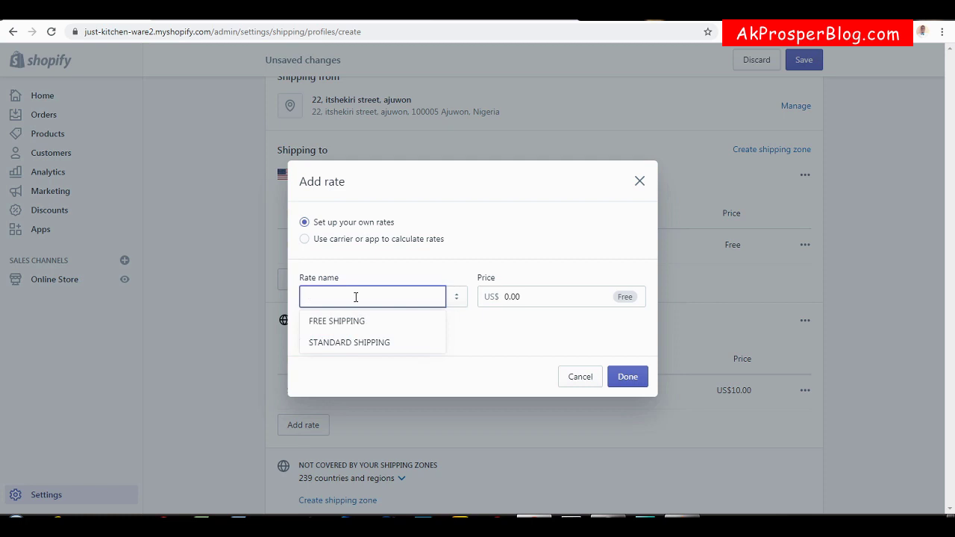
{"action": "type", "text": "HEAVY"}
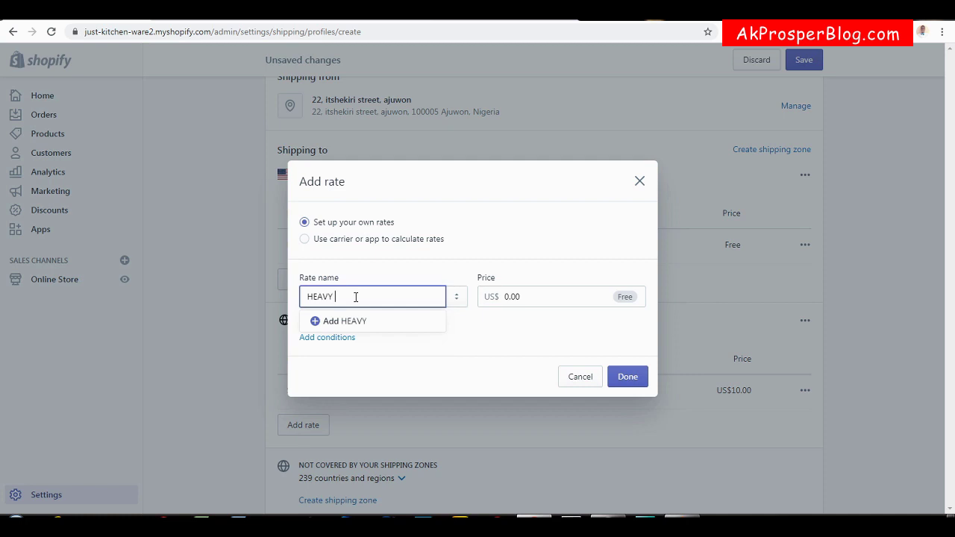
{"action": "type", "text": " ITEM"}
{"action": "left_click", "coordinate": [506, 297]}
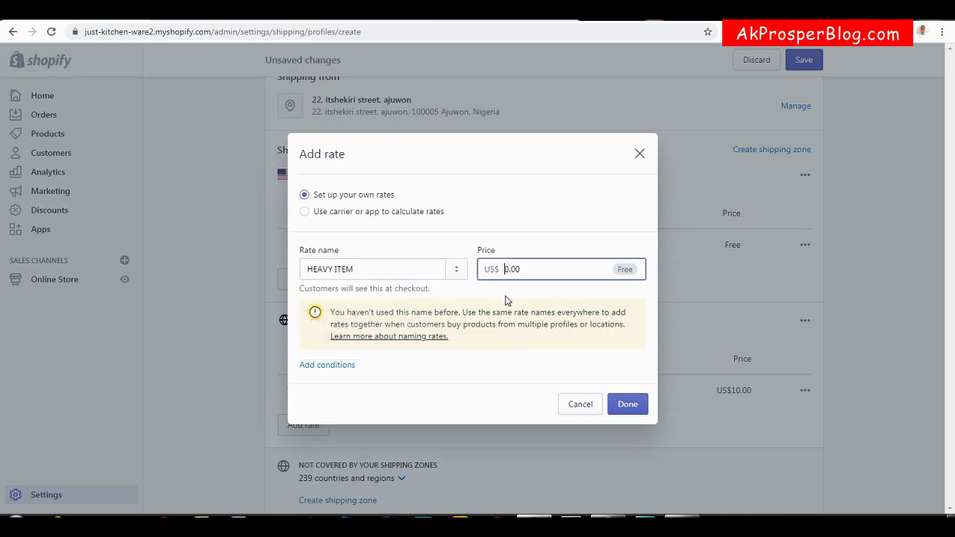
{"action": "type", "text": "20.00"}
{"action": "left_click", "coordinate": [330, 364]}
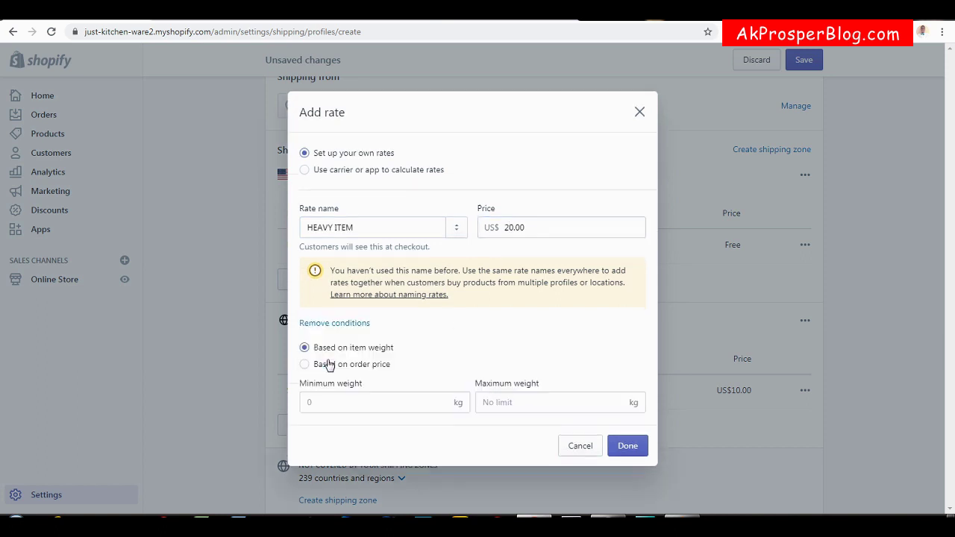
{"action": "left_click", "coordinate": [361, 406]}
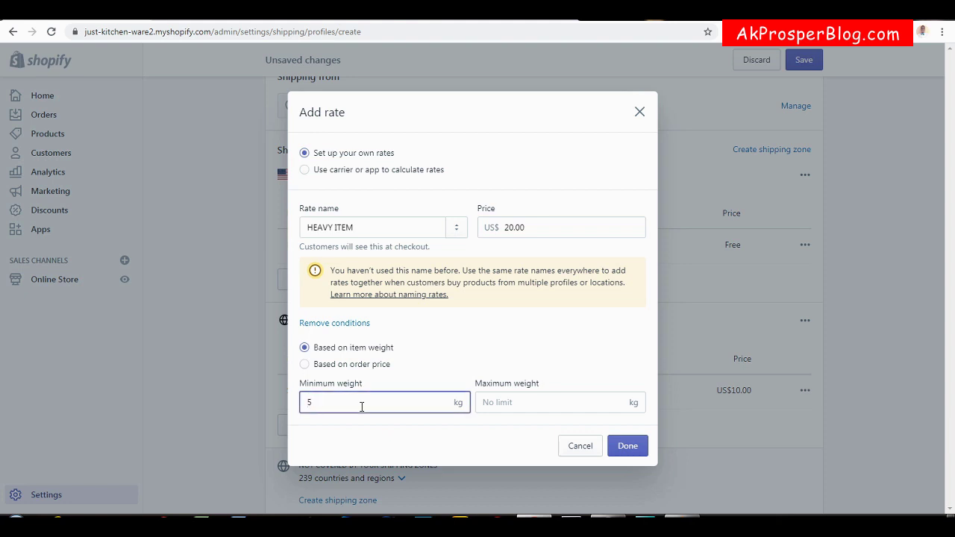
{"action": "left_click", "coordinate": [542, 407]}
{"action": "type", "text": "20"}
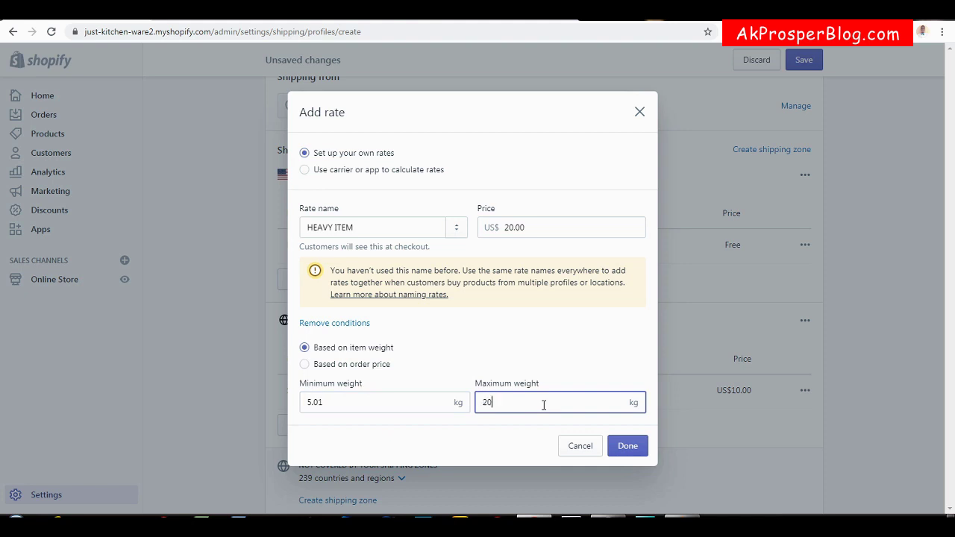
{"action": "left_click", "coordinate": [629, 451]}
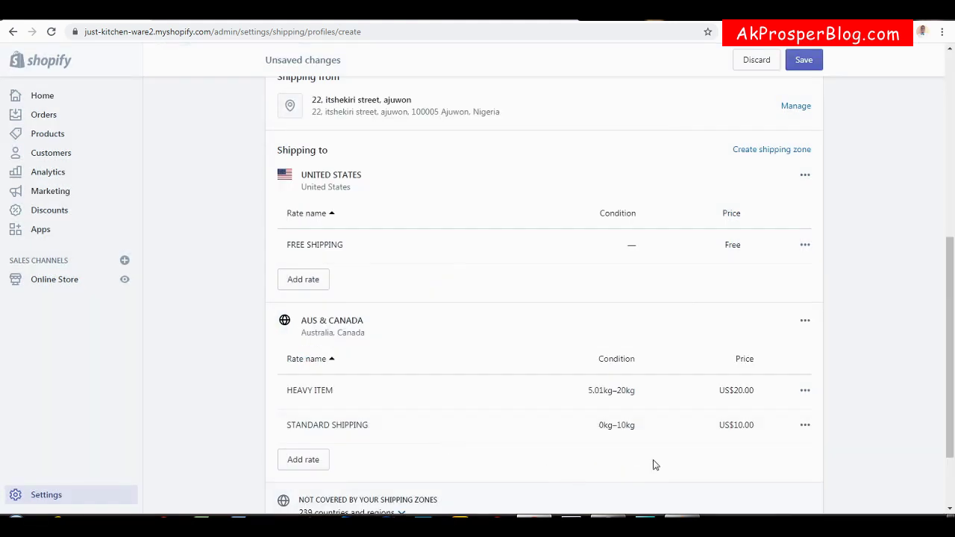
Edit the HEAVY ITEM rate's weight limits to a 10.01 kg minimum and 30 kg maximum.
{"action": "left_click", "coordinate": [805, 391]}
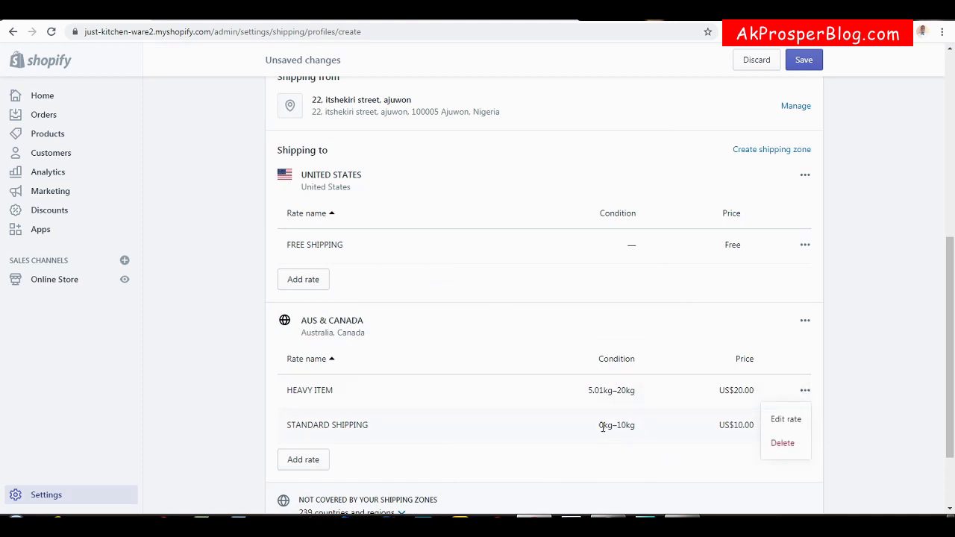
{"action": "left_click", "coordinate": [786, 420]}
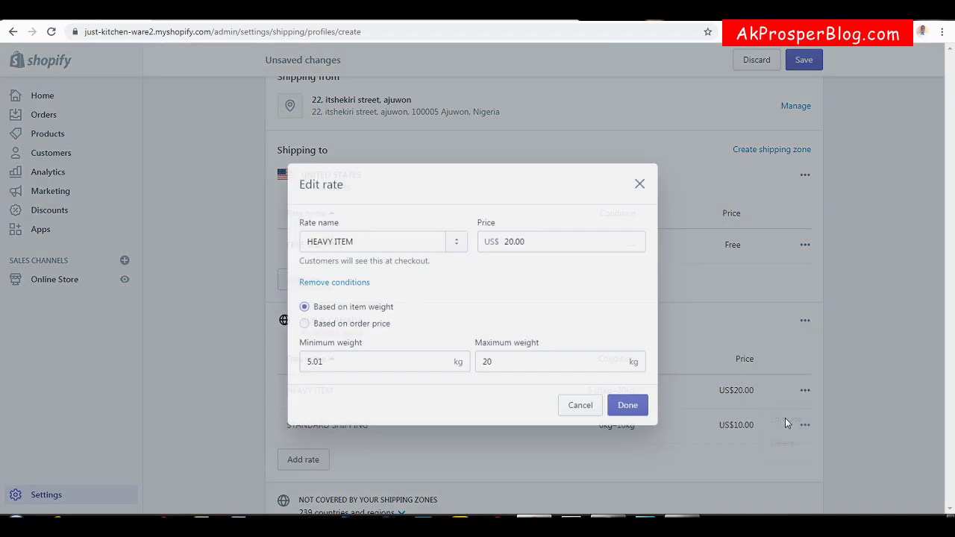
{"action": "left_click", "coordinate": [311, 341]}
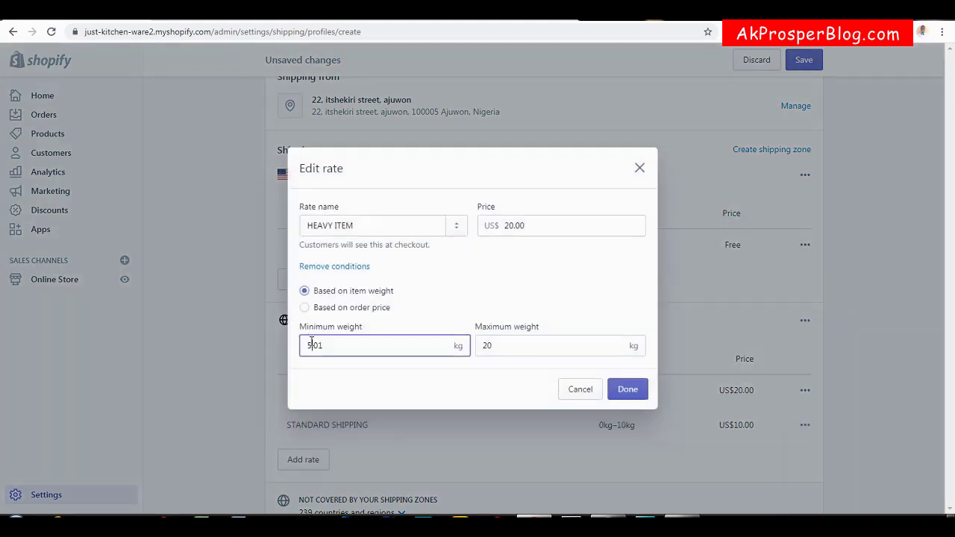
{"action": "key", "text": "BackSpace"}
{"action": "type", "text": "10"}
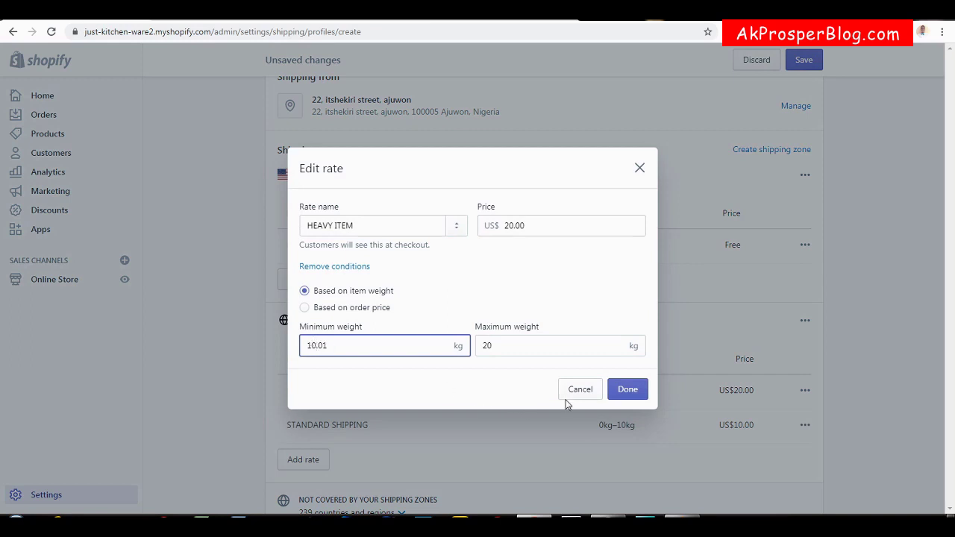
{"action": "left_click", "coordinate": [486, 346]}
{"action": "key", "text": "BackSpace"}
{"action": "type", "text": "3"}
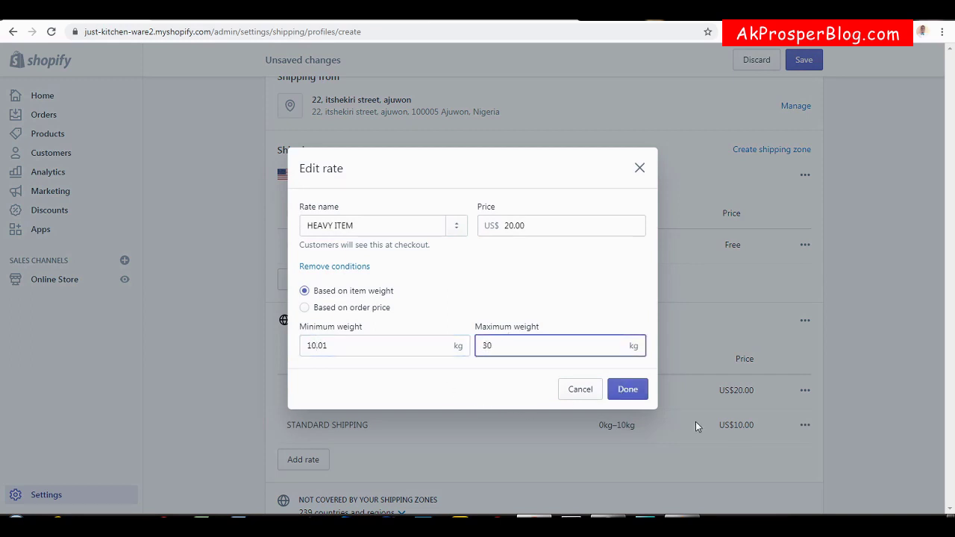
{"action": "left_click", "coordinate": [628, 388]}
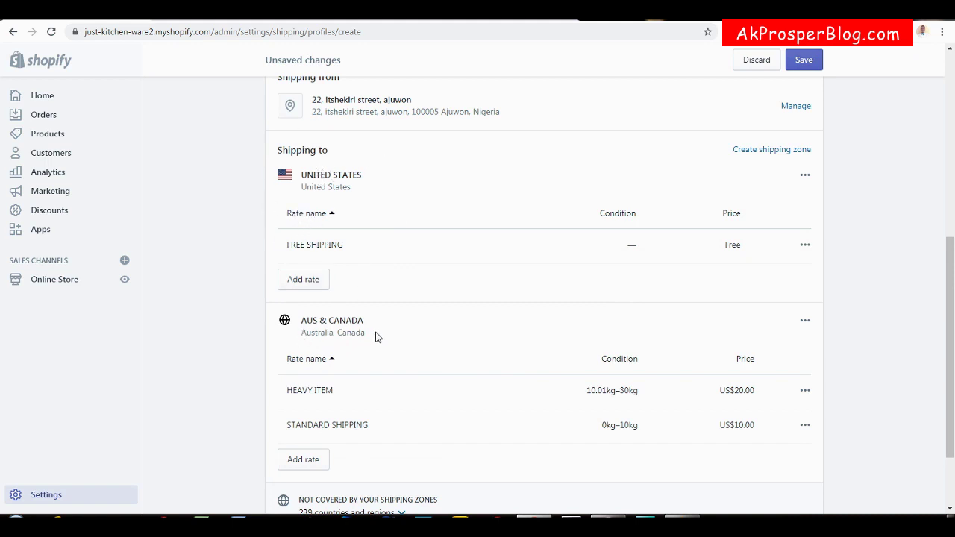
Save Shipping Profile 1 and check it lists 7 products with AUS & CANADA and United States rates.
{"action": "left_click", "coordinate": [803, 62]}
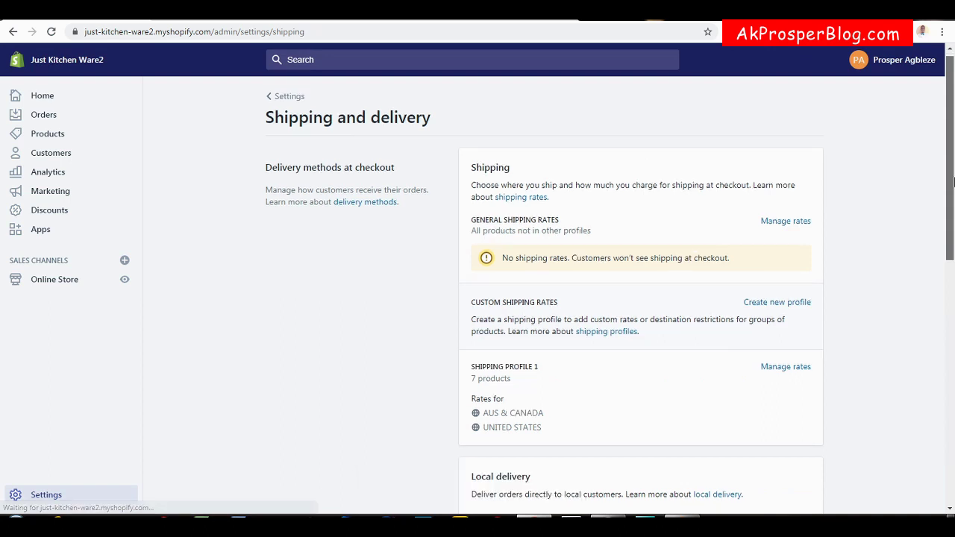
{"action": "scroll", "coordinate": [953, 176], "scroll_direction": "down", "scroll_amount": 2}
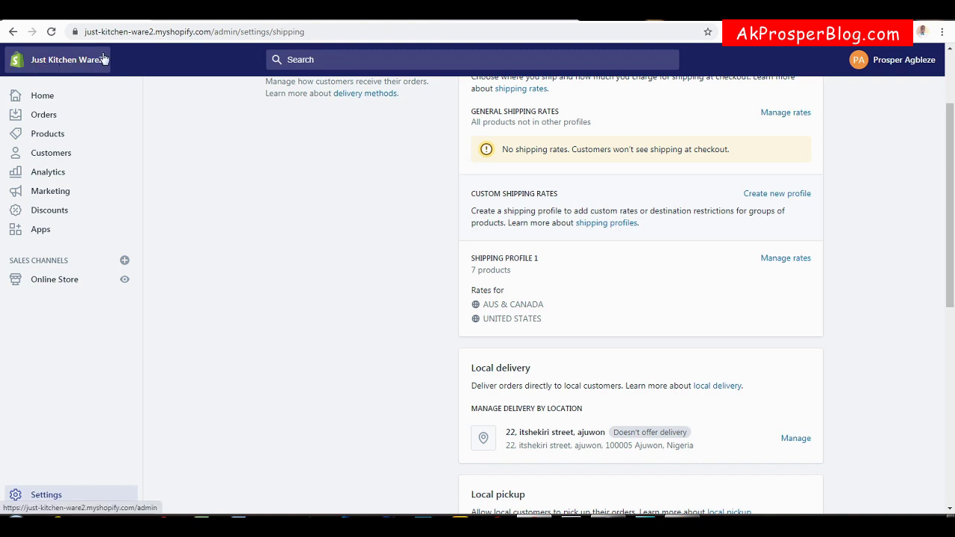
Reload the test checkout and verify its country list offers only United States, Australia and Canada.
{"action": "left_click", "coordinate": [348, 20]}
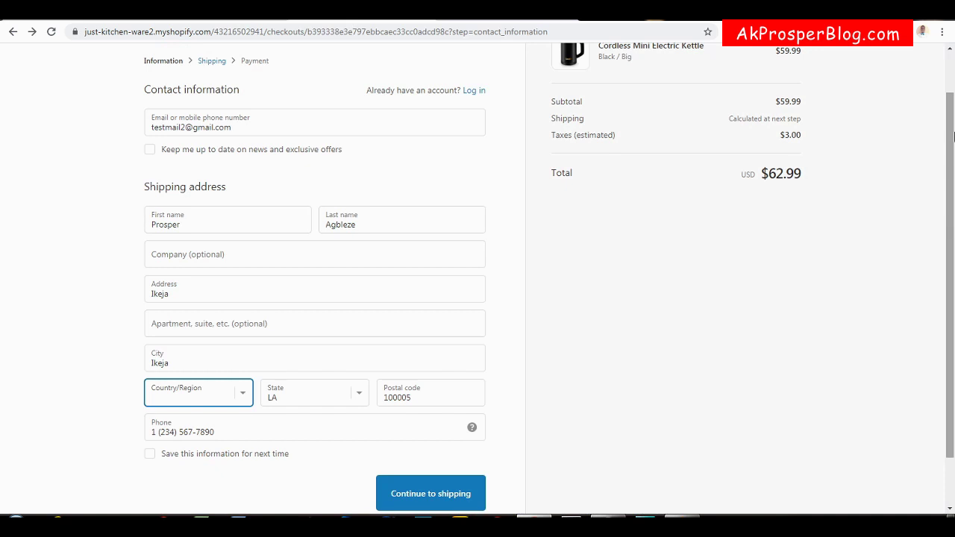
{"action": "scroll", "coordinate": [954, 135], "scroll_direction": "up", "scroll_amount": 1}
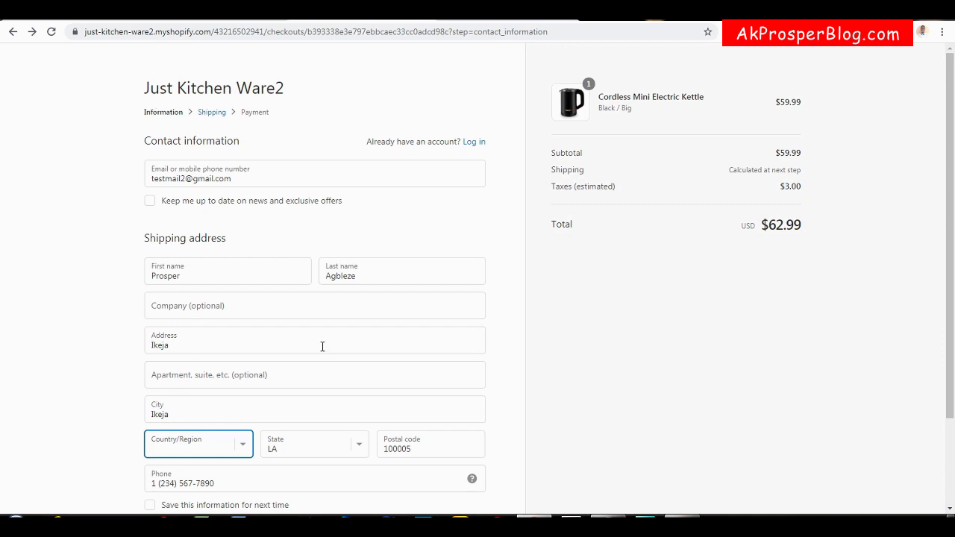
{"action": "left_click", "coordinate": [50, 31]}
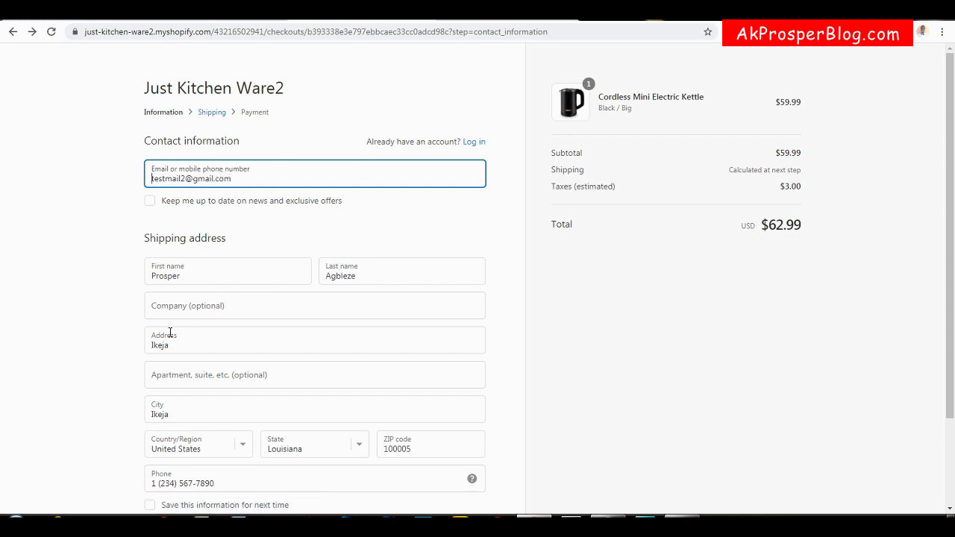
{"action": "left_click_drag", "start_coordinate": [953, 133], "coordinate": [933, 219]}
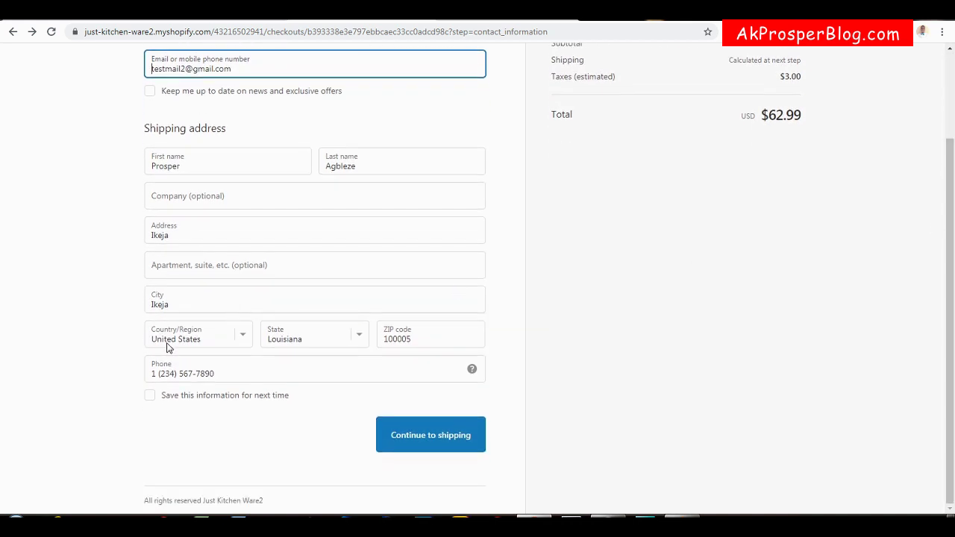
{"action": "left_click", "coordinate": [244, 336]}
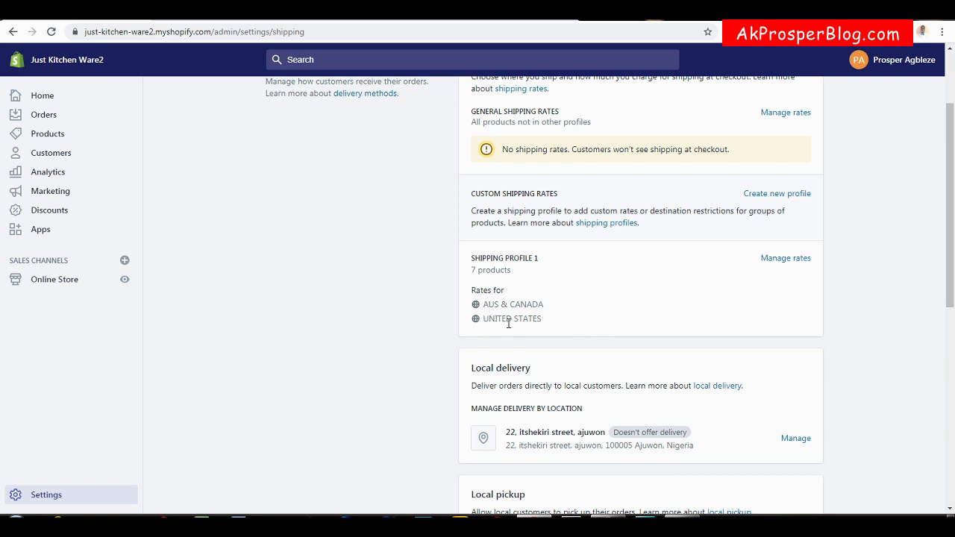
{"action": "left_click", "coordinate": [211, 21]}
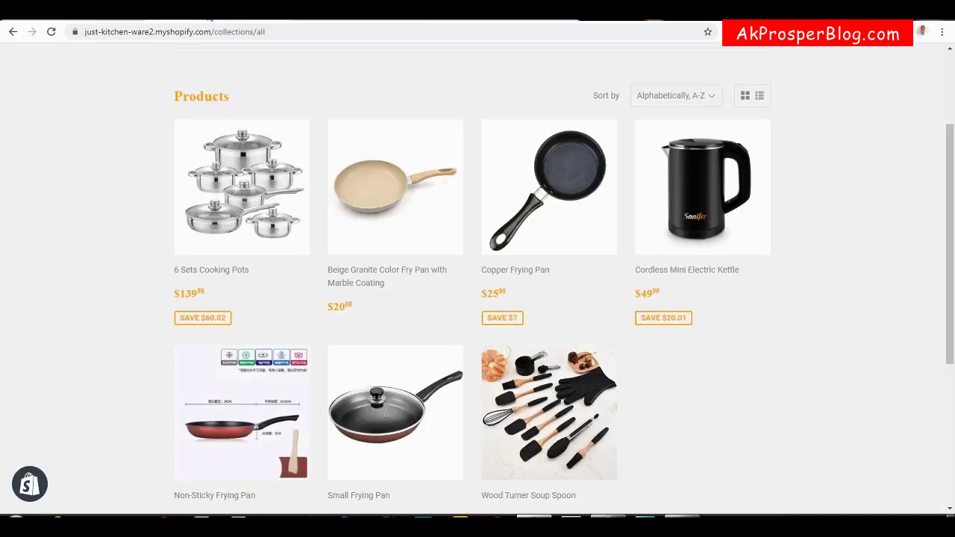
{"action": "left_click", "coordinate": [410, 22]}
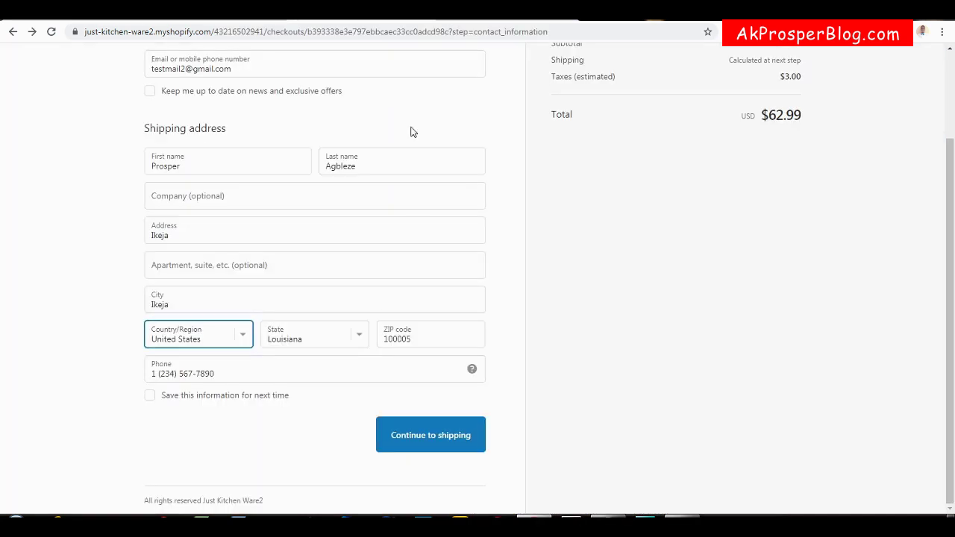
{"action": "left_click", "coordinate": [243, 340]}
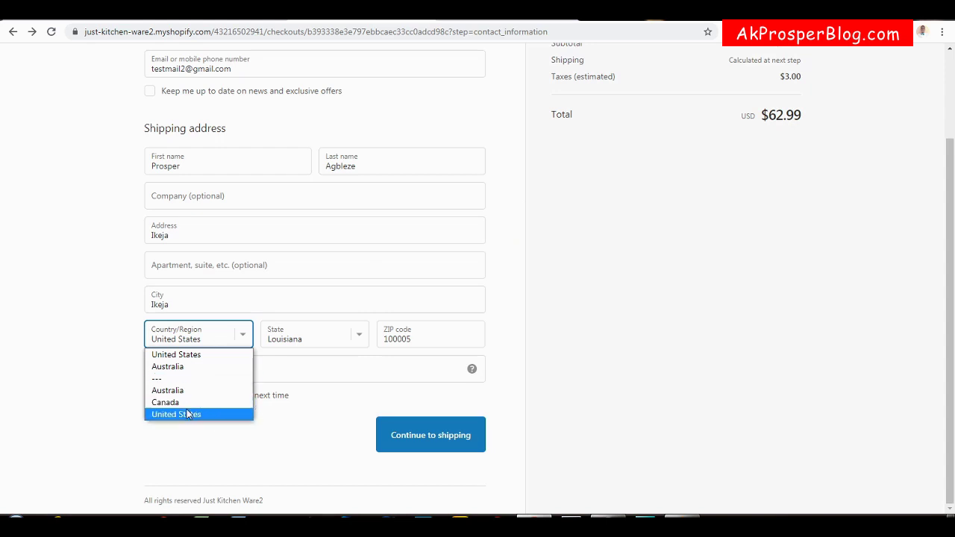
{"action": "left_click", "coordinate": [73, 259]}
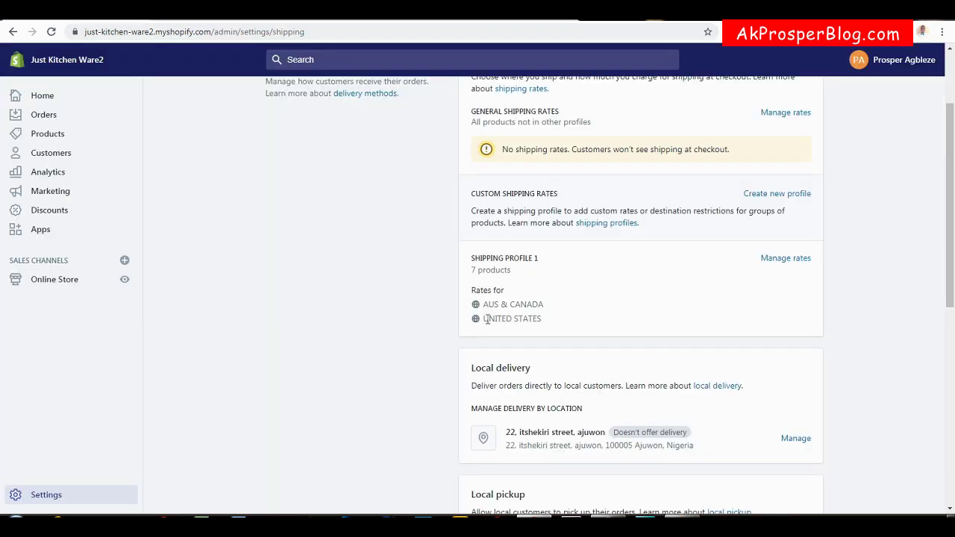
Open Shipping Profile 1's management page and review its four products without making changes.
{"action": "left_click", "coordinate": [789, 259]}
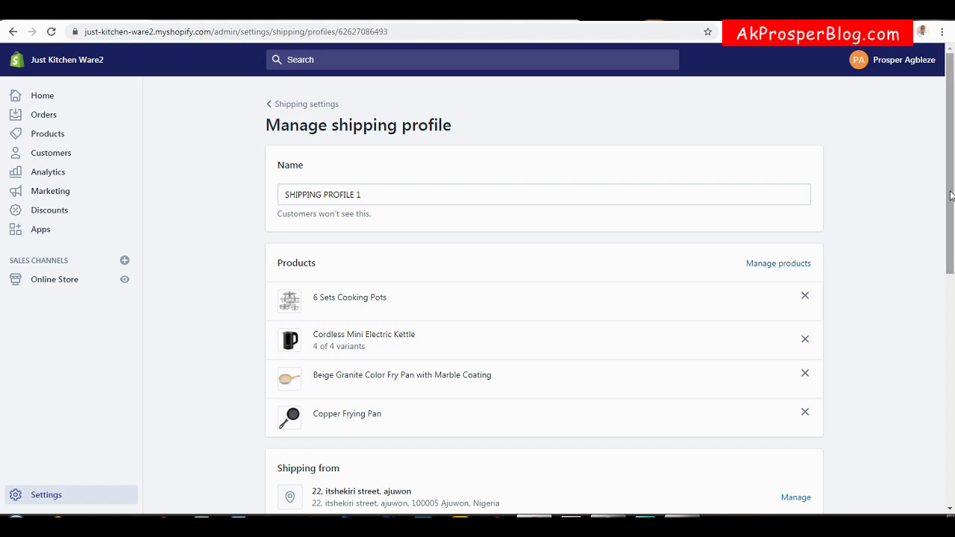
{"action": "left_click", "coordinate": [776, 264]}
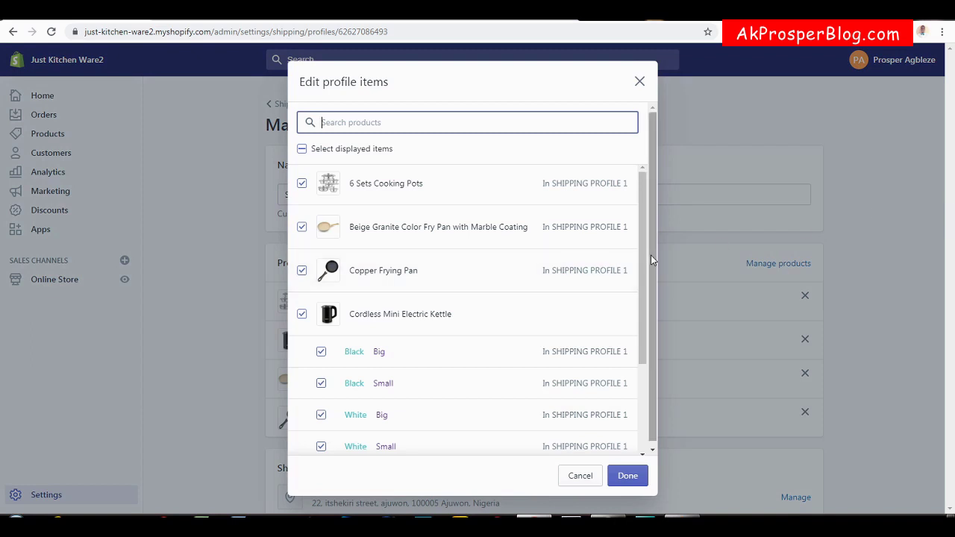
{"action": "left_click_drag", "start_coordinate": [644, 261], "coordinate": [638, 371]}
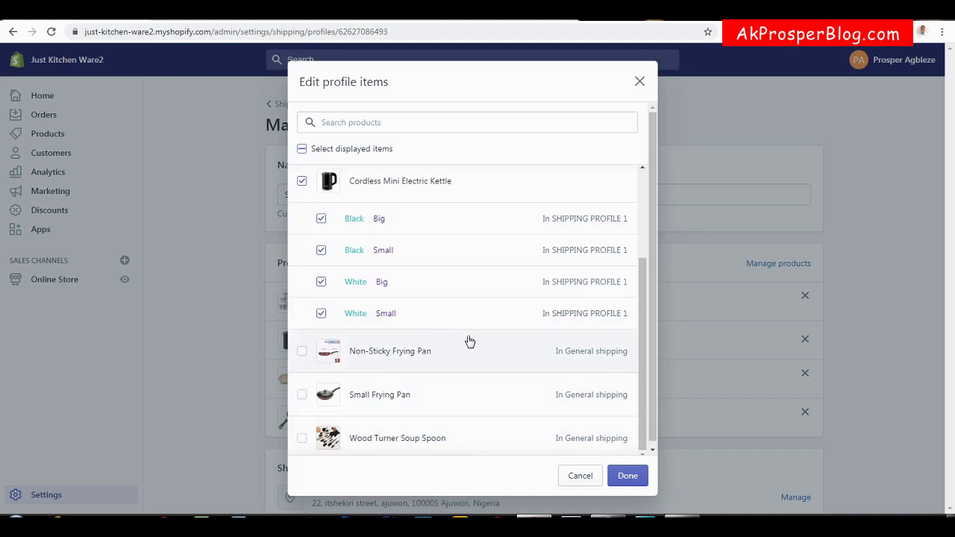
{"action": "left_click", "coordinate": [639, 80]}
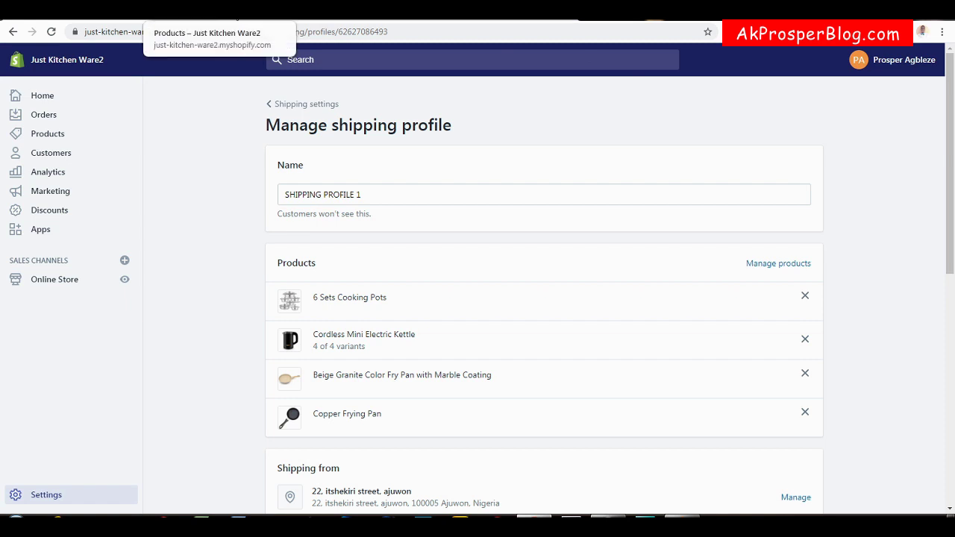
{"action": "left_click", "coordinate": [287, 23]}
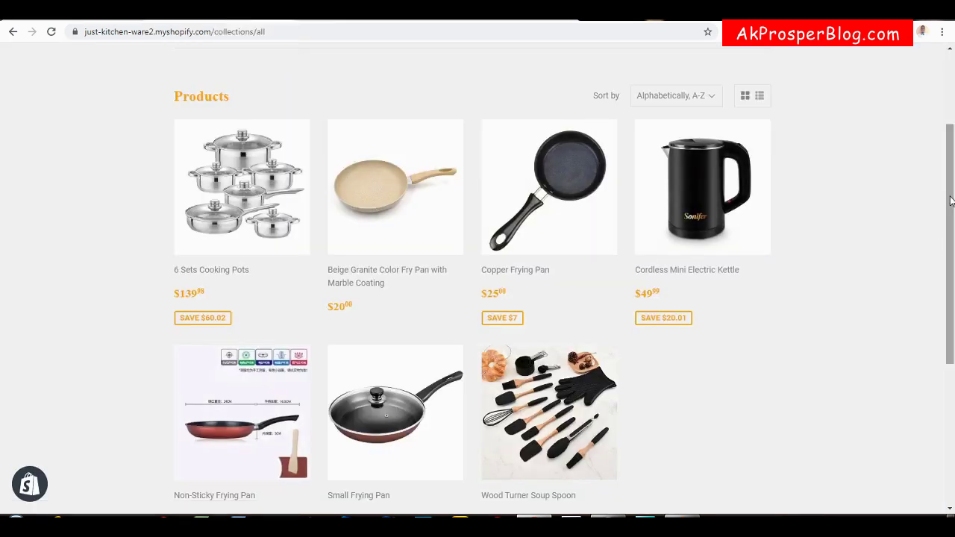
Open the Non-Sticky Frying Pan in a new tab and start a Buy It Now checkout.
{"action": "left_click_drag", "start_coordinate": [952, 200], "coordinate": [953, 267]}
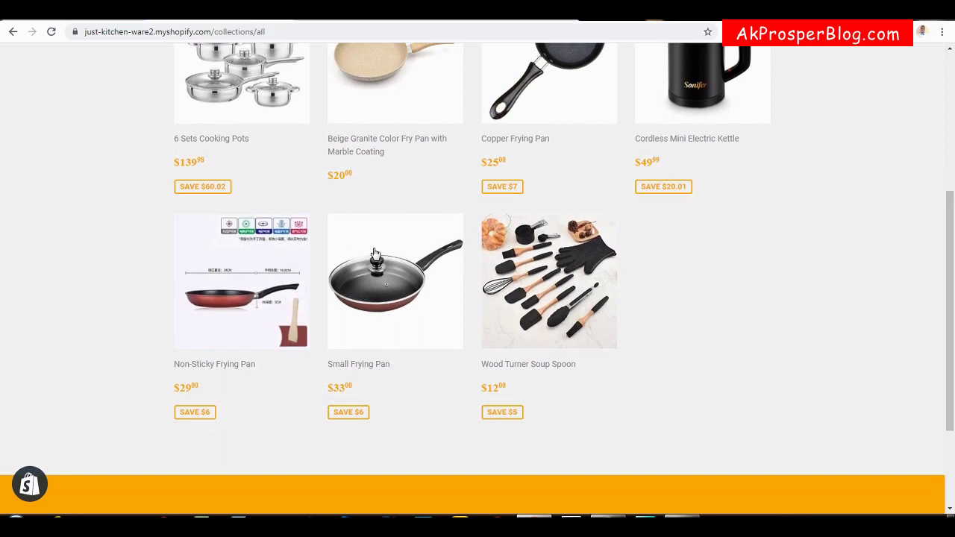
{"action": "right_click", "coordinate": [212, 366]}
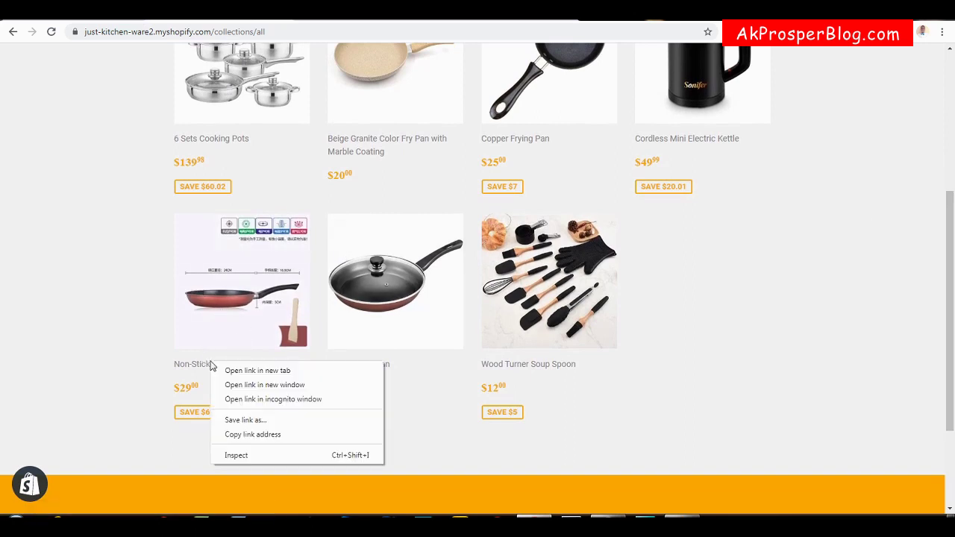
{"action": "left_click", "coordinate": [234, 371]}
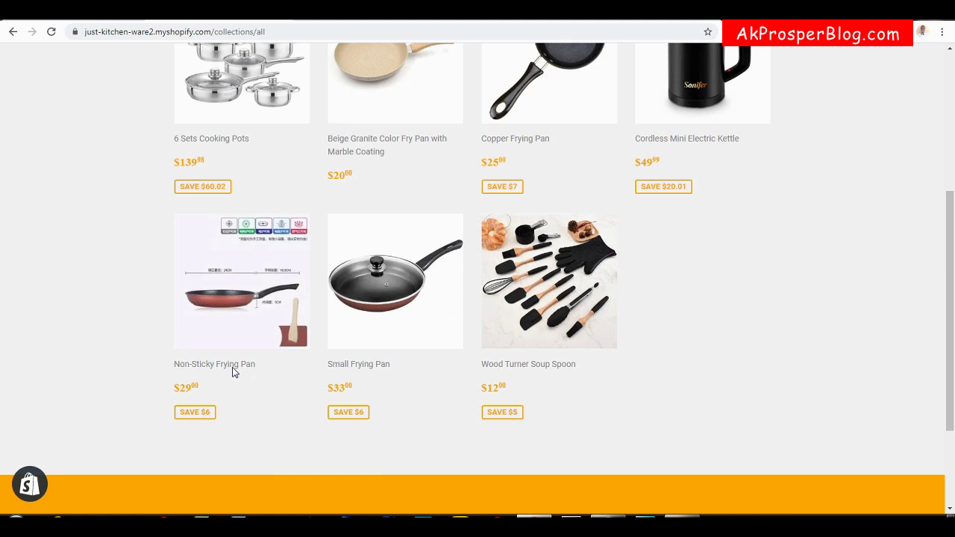
{"action": "left_click", "coordinate": [341, 20]}
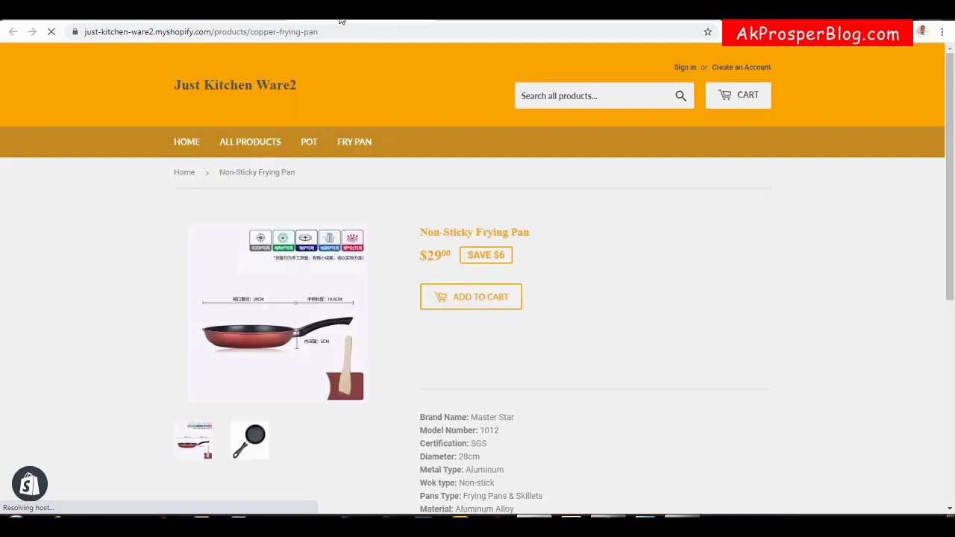
{"action": "left_click_drag", "start_coordinate": [949, 163], "coordinate": [949, 203]}
{"action": "left_click", "coordinate": [490, 256]}
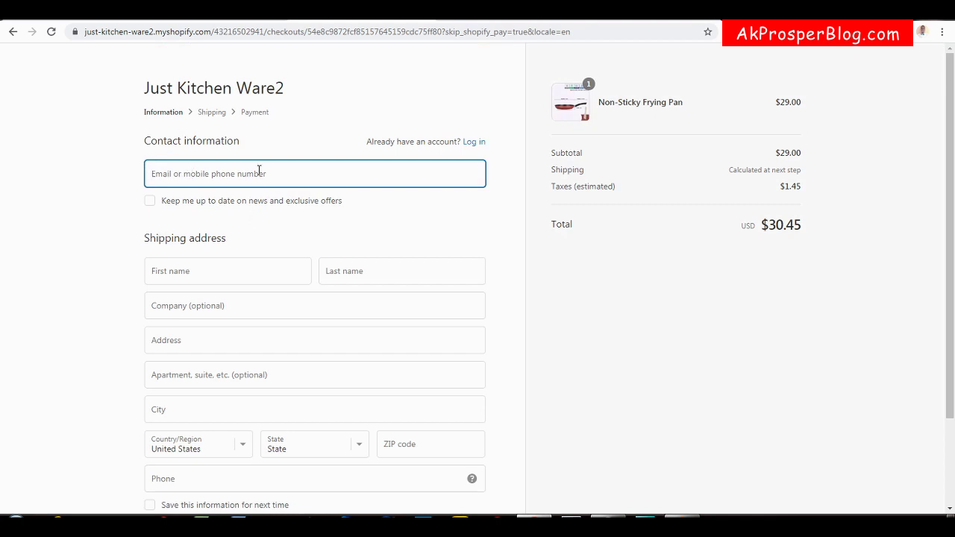
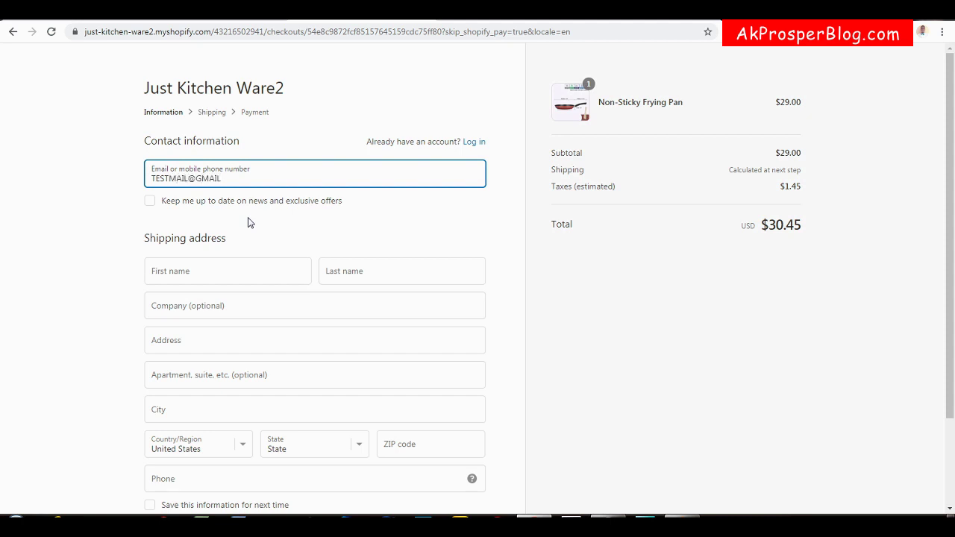
Enter the contact e-mail and first name, and choose United States, California with a ZIP code.
{"action": "left_click", "coordinate": [247, 271]}
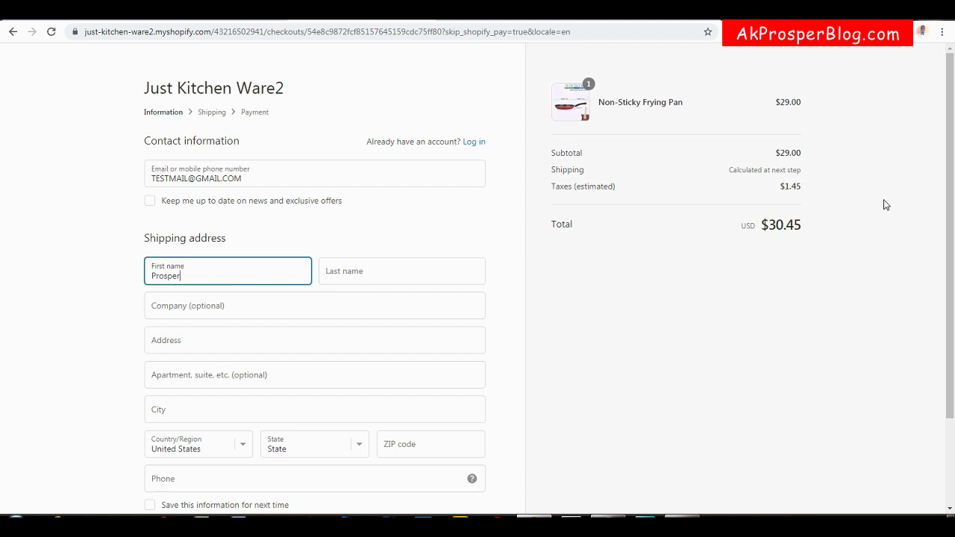
{"action": "left_click_drag", "start_coordinate": [951, 254], "coordinate": [946, 343]}
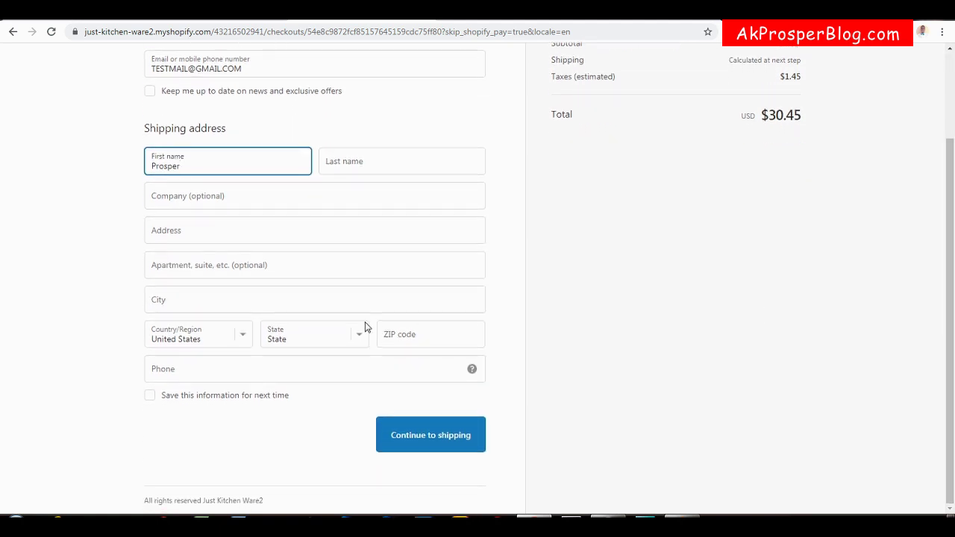
{"action": "left_click", "coordinate": [243, 342]}
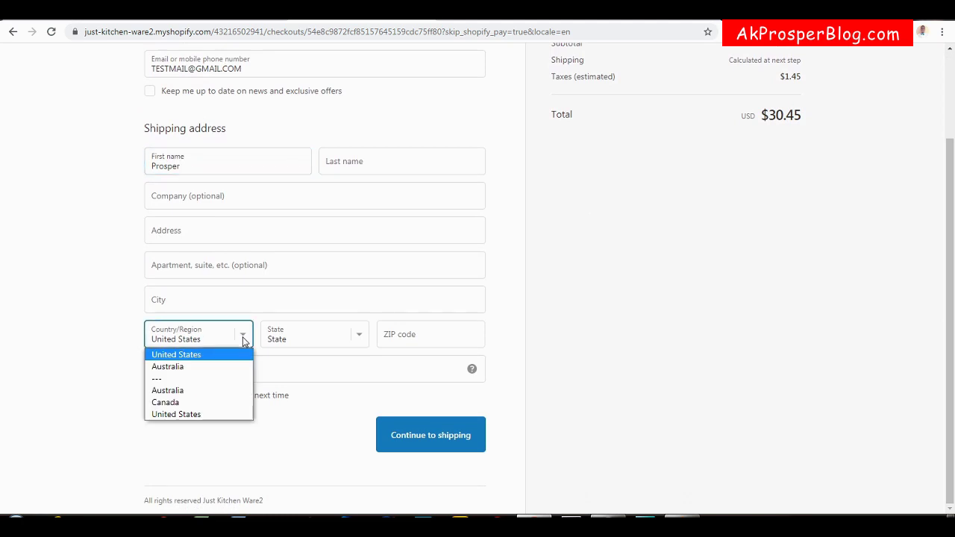
{"action": "left_click", "coordinate": [189, 414]}
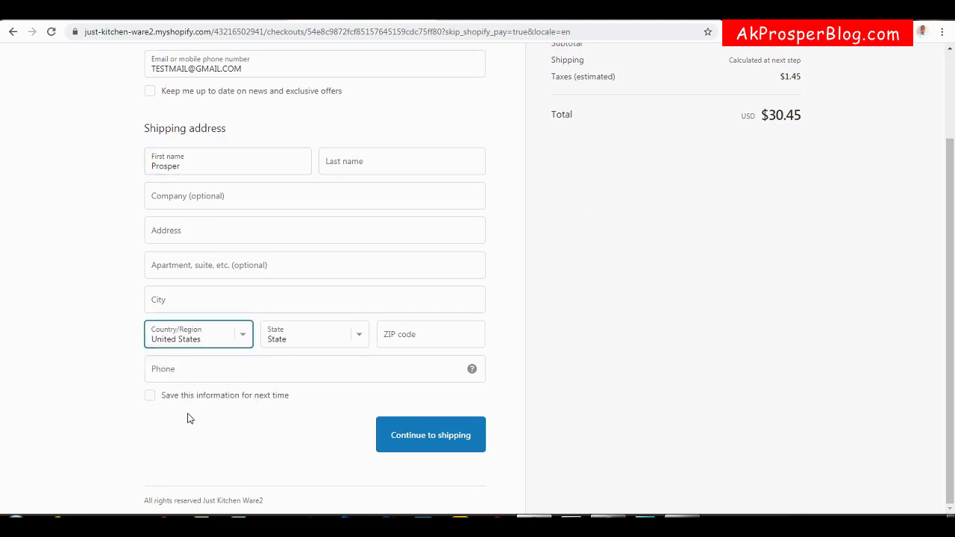
{"action": "left_click", "coordinate": [361, 339]}
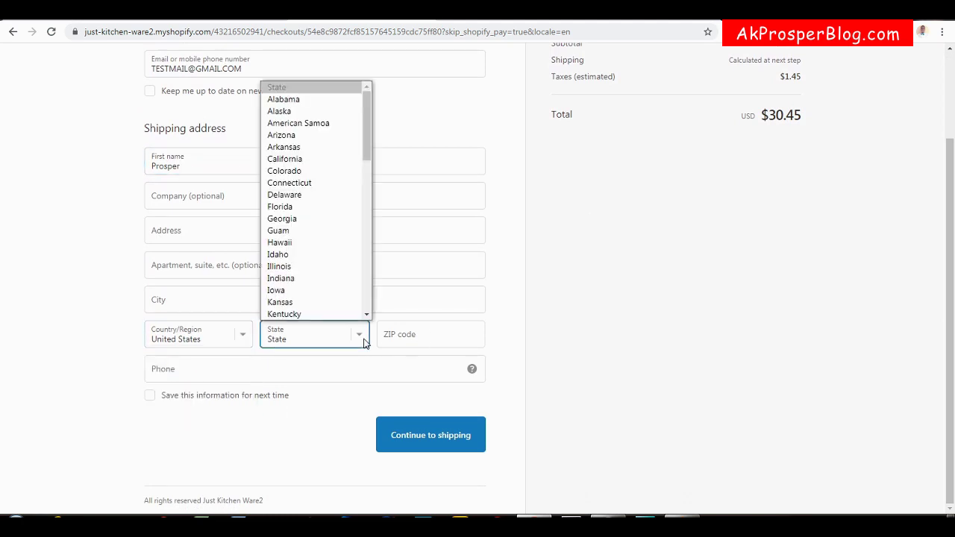
{"action": "left_click", "coordinate": [293, 159]}
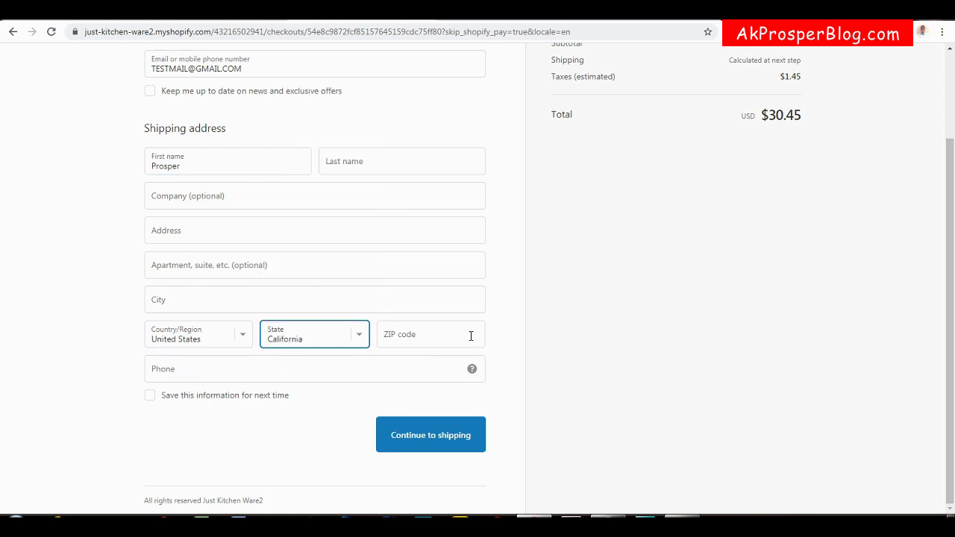
{"action": "left_click", "coordinate": [401, 333]}
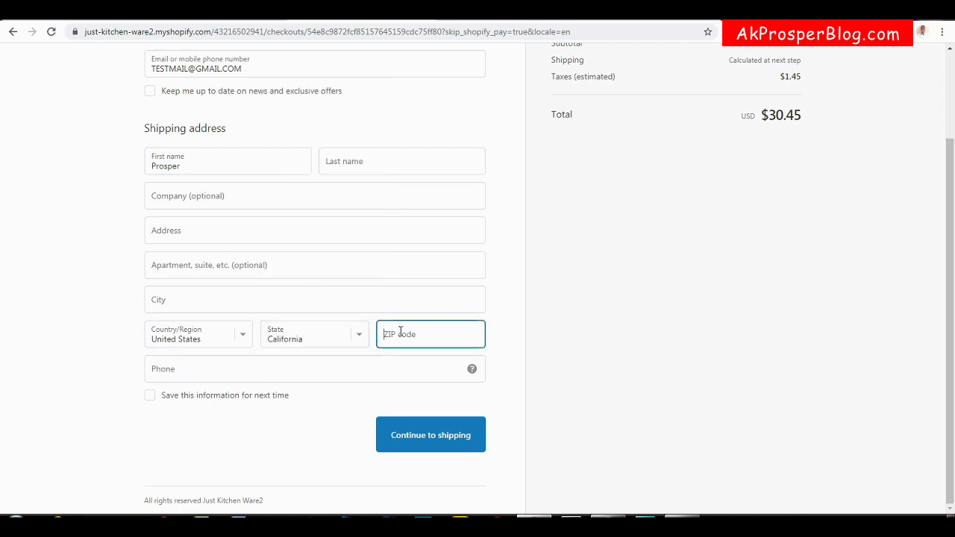
{"action": "type", "text": "90201"}
Fill in the street address from the suggestion, the city and the phone number.
{"action": "left_click", "coordinate": [221, 233]}
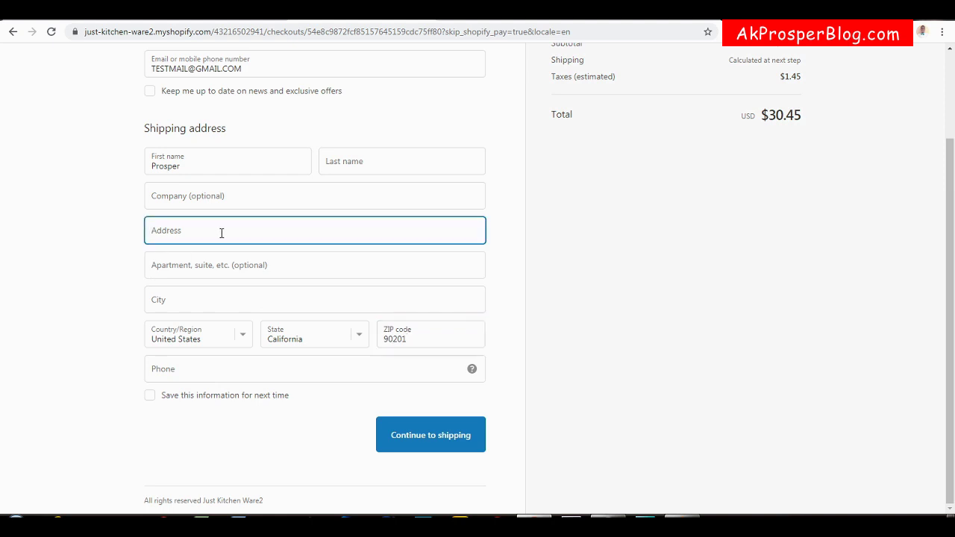
{"action": "type", "text": "California"}
{"action": "left_click", "coordinate": [203, 283]}
{"action": "left_click", "coordinate": [201, 299]}
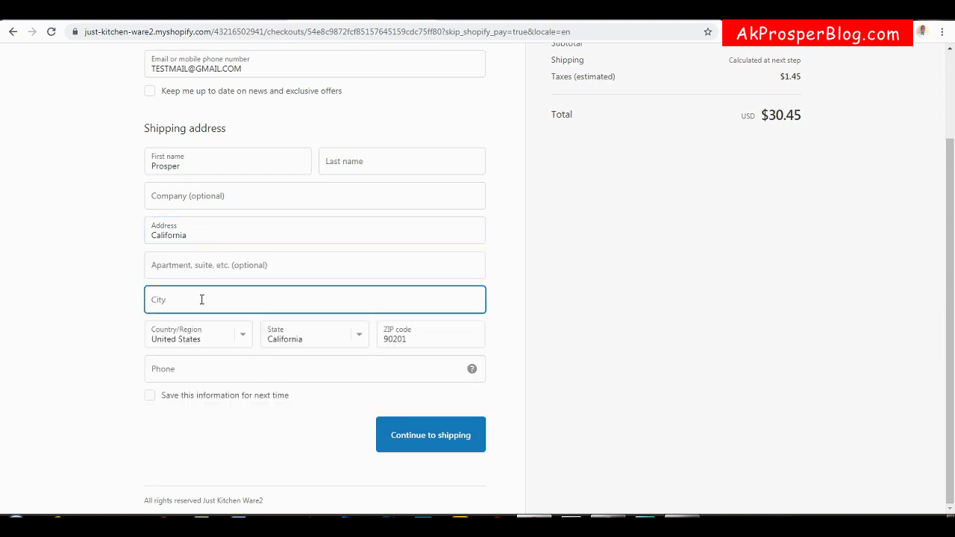
{"action": "type", "text": "LA"}
{"action": "left_click", "coordinate": [196, 368]}
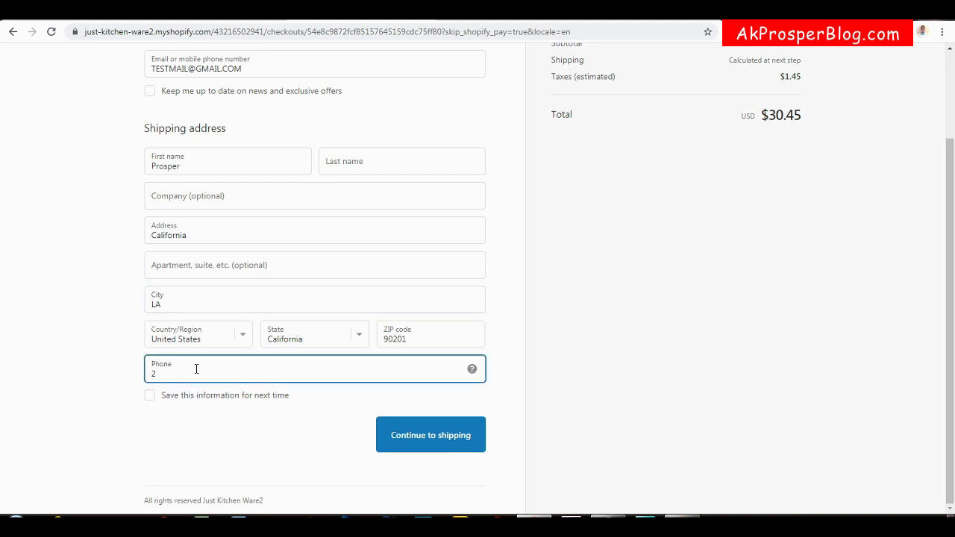
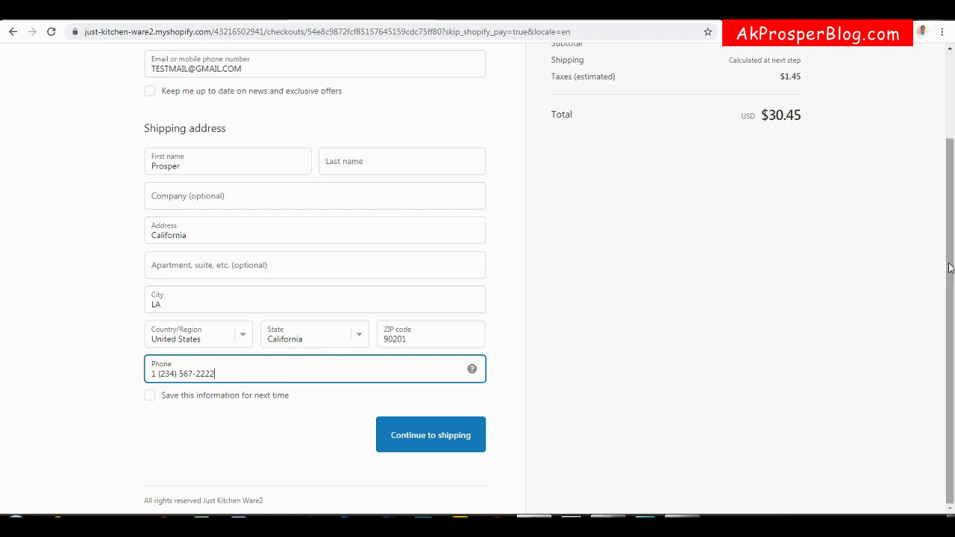
Attempt to continue to shipping, then fill in the missing last name.
{"action": "scroll", "coordinate": [951, 269], "scroll_direction": "up", "scroll_amount": 2}
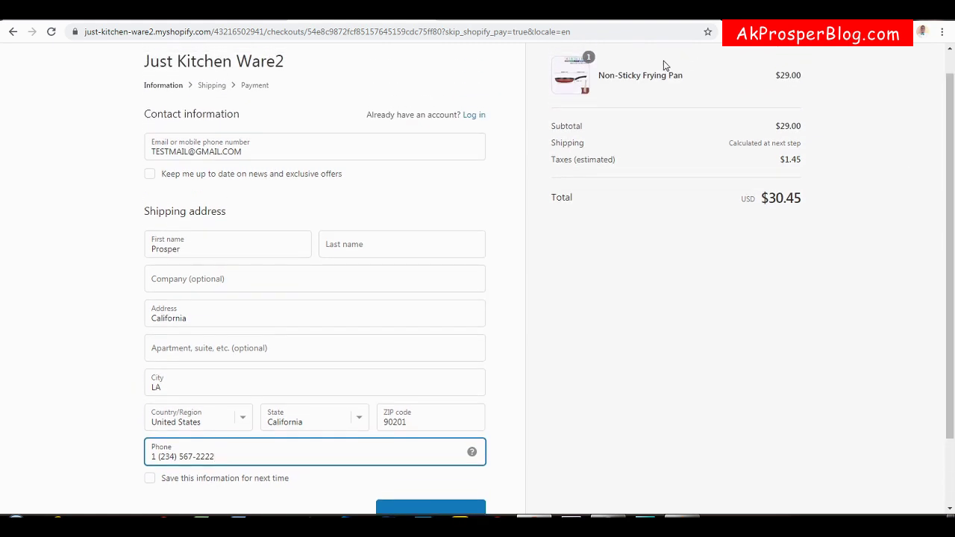
{"action": "left_click", "coordinate": [100, 18]}
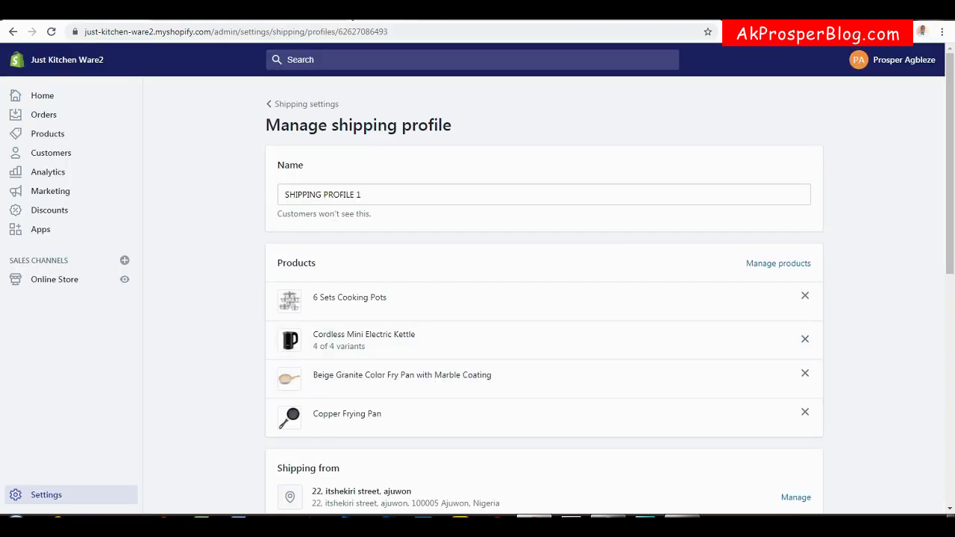
{"action": "left_click", "coordinate": [348, 18]}
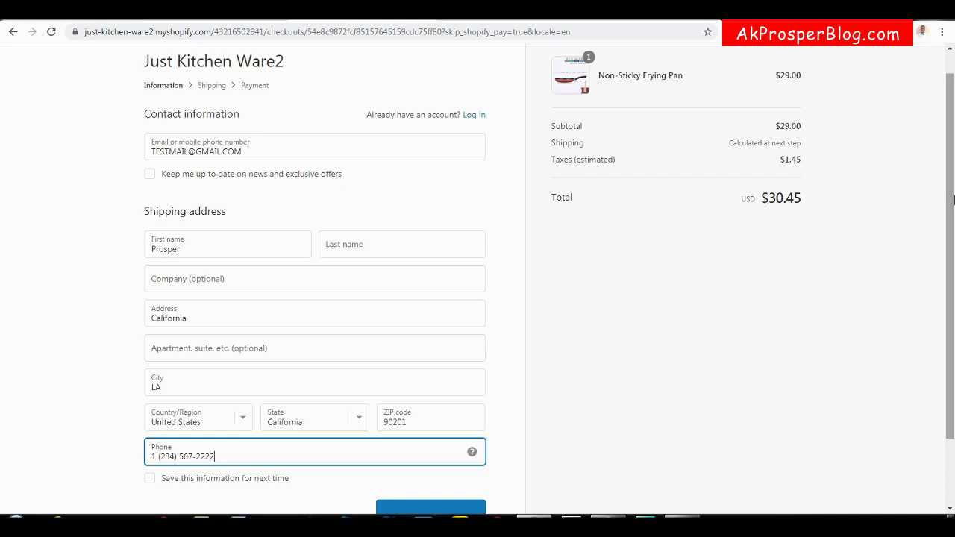
{"action": "scroll", "coordinate": [854, 277], "scroll_direction": "down", "scroll_amount": 1}
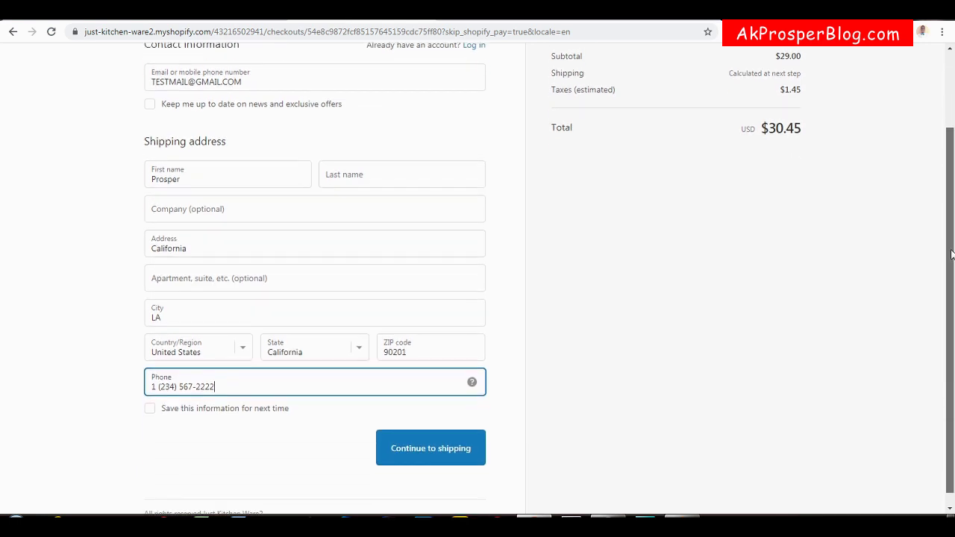
{"action": "left_click", "coordinate": [429, 448]}
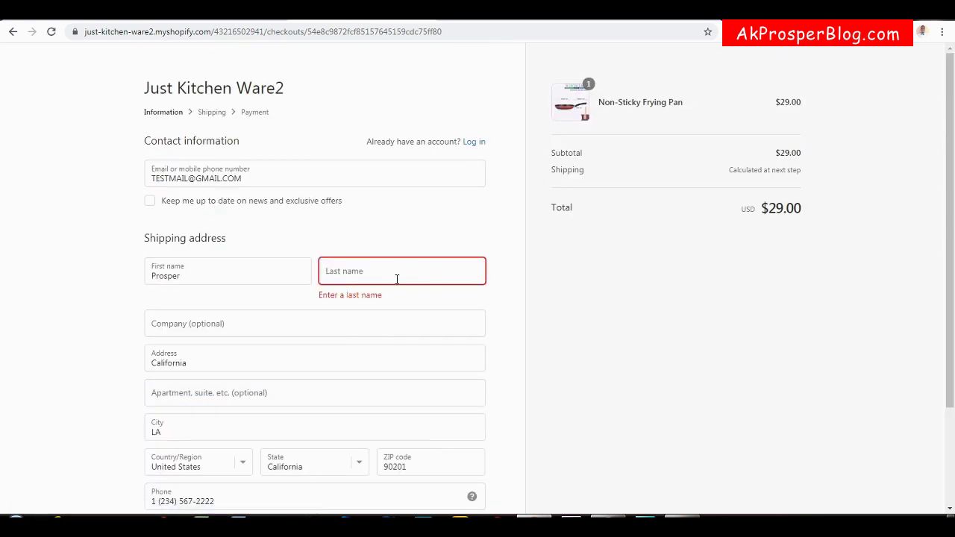
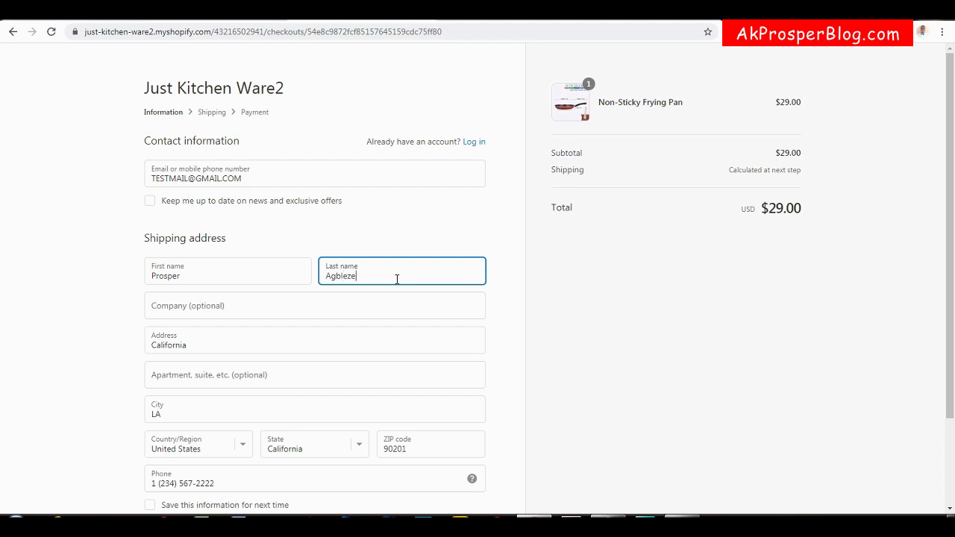
{"action": "scroll", "coordinate": [952, 202], "scroll_direction": "down", "scroll_amount": 3}
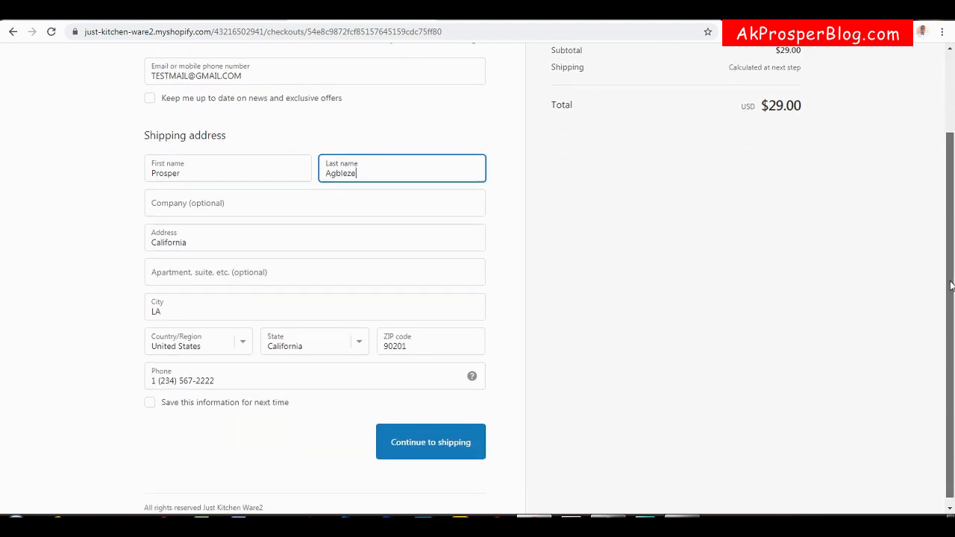
Continue checkout to shipping, then scroll through Shipping Profile 1's products and two rate zones.
{"action": "left_click", "coordinate": [469, 434]}
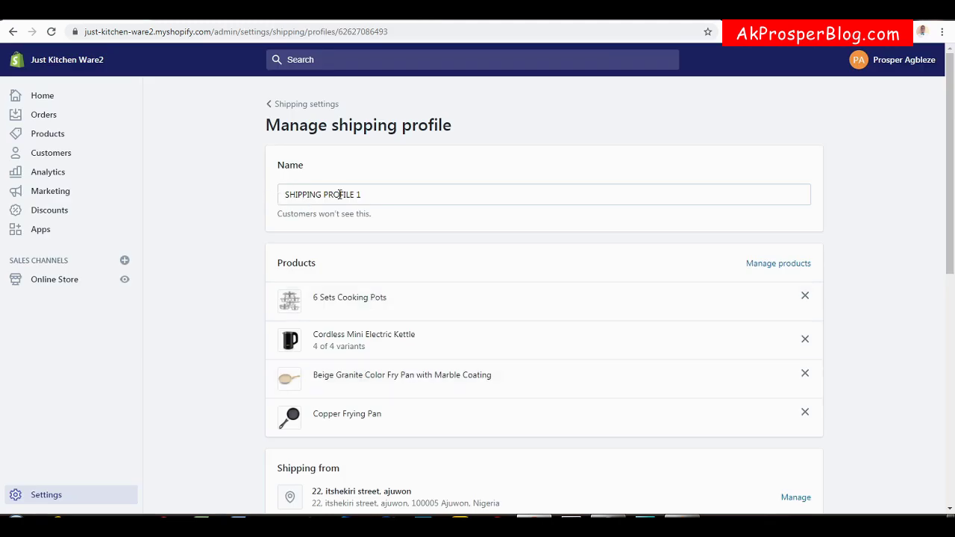
{"action": "scroll", "coordinate": [951, 207], "scroll_direction": "down", "scroll_amount": 2}
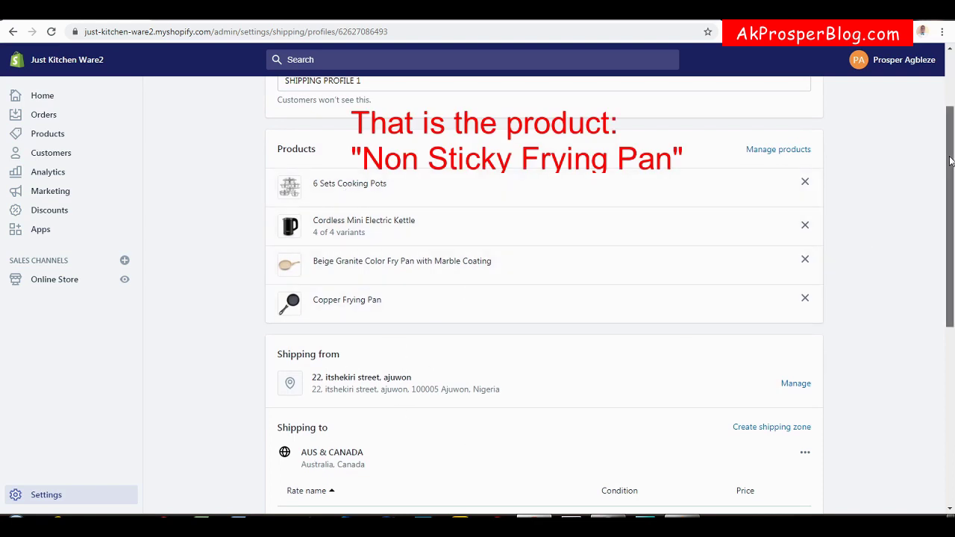
{"action": "scroll", "coordinate": [950, 160], "scroll_direction": "down", "scroll_amount": 2}
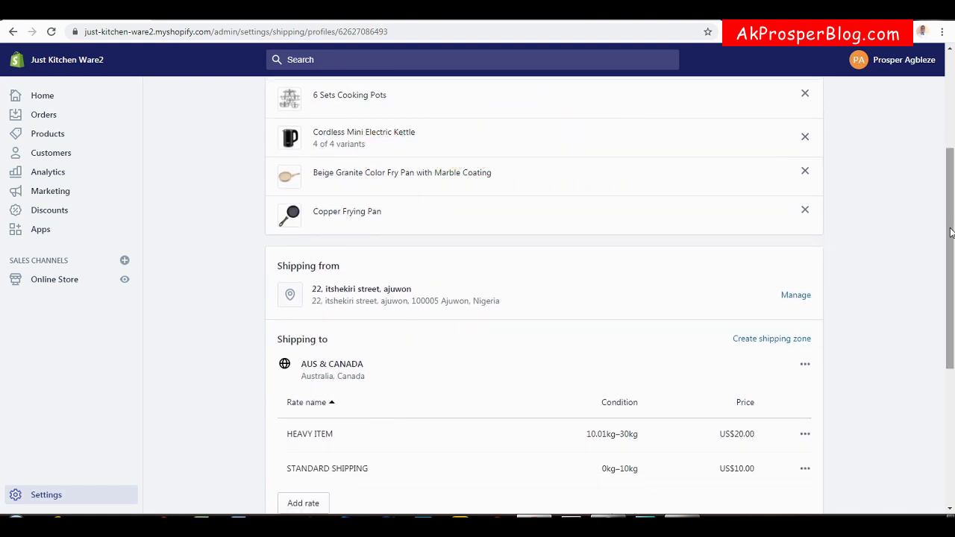
{"action": "mouse_move", "coordinate": [950, 233]}
{"action": "left_mouse_down"}
{"action": "mouse_move", "coordinate": [951, 271]}
{"action": "mouse_move", "coordinate": [952, 157]}
{"action": "mouse_move", "coordinate": [952, 245]}
{"action": "left_mouse_up"}
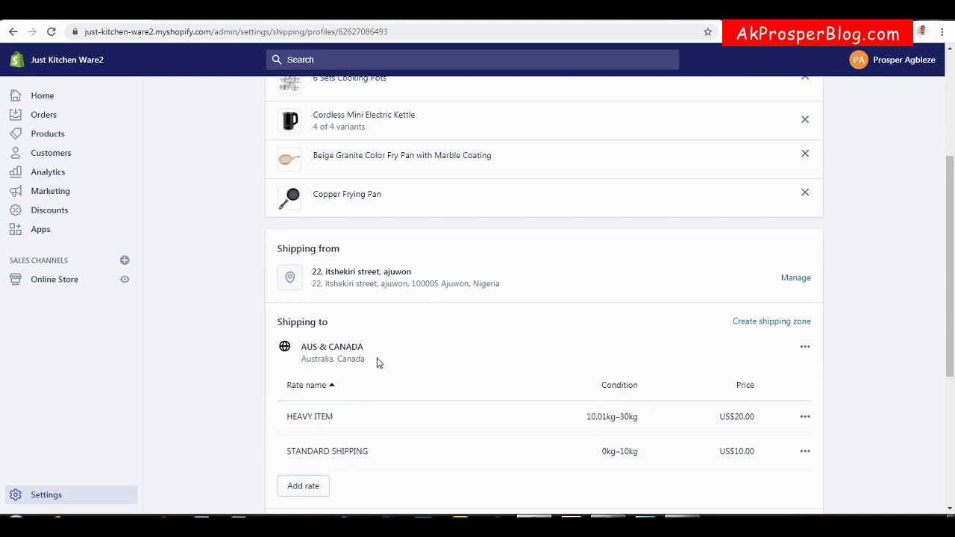
{"action": "left_click_drag", "start_coordinate": [952, 239], "coordinate": [952, 288]}
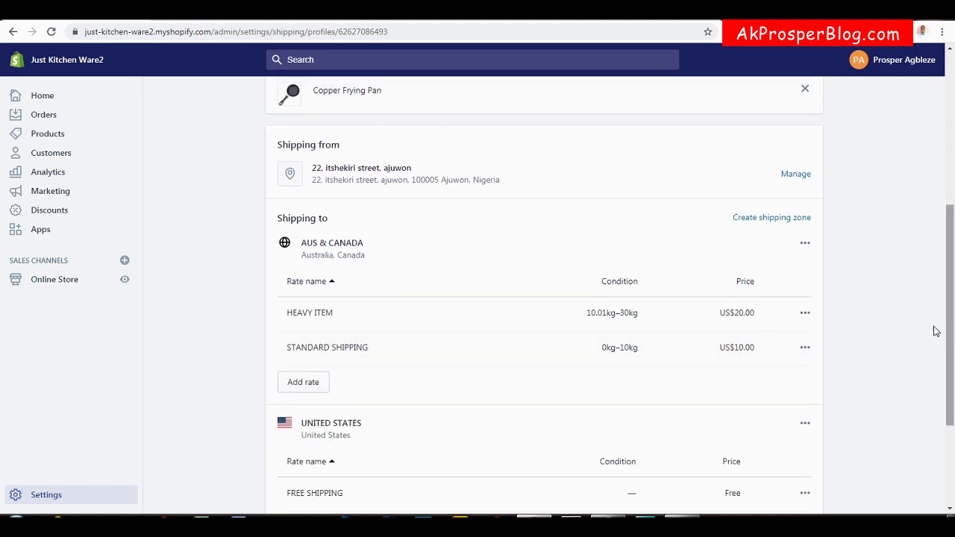
{"action": "left_click_drag", "start_coordinate": [953, 348], "coordinate": [953, 258]}
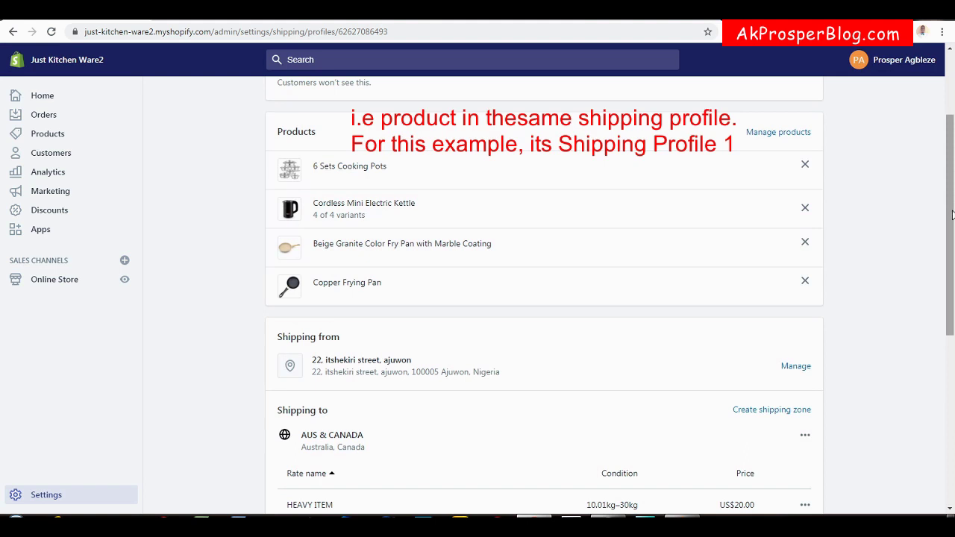
{"action": "left_click_drag", "start_coordinate": [952, 215], "coordinate": [940, 134]}
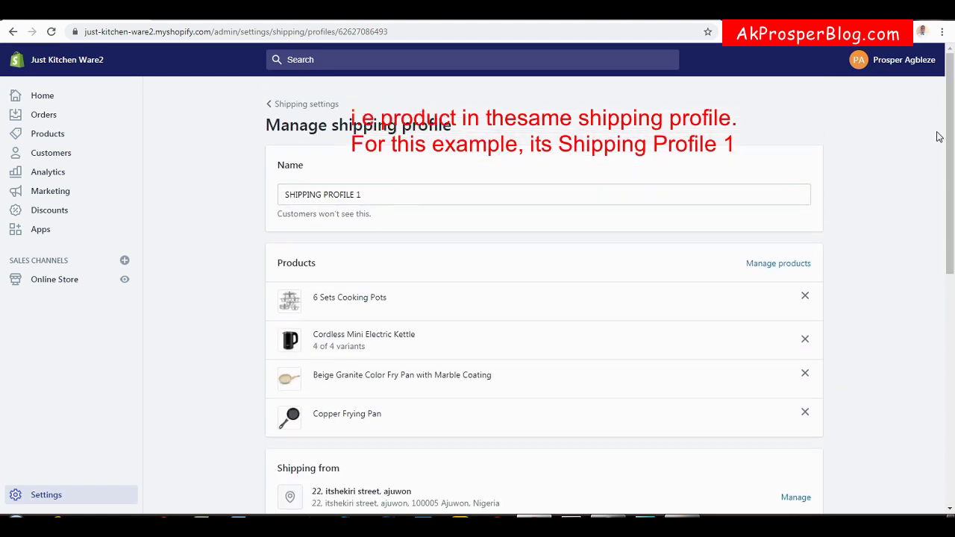
Create a new shipping profile named SHIPPING PROFILE 2.
{"action": "left_click", "coordinate": [306, 106]}
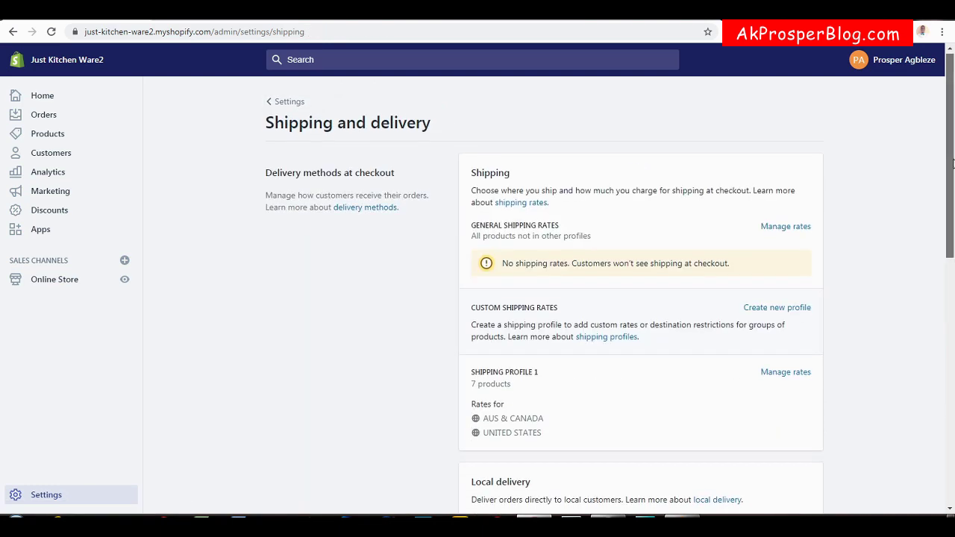
{"action": "left_click_drag", "start_coordinate": [953, 163], "coordinate": [953, 237]}
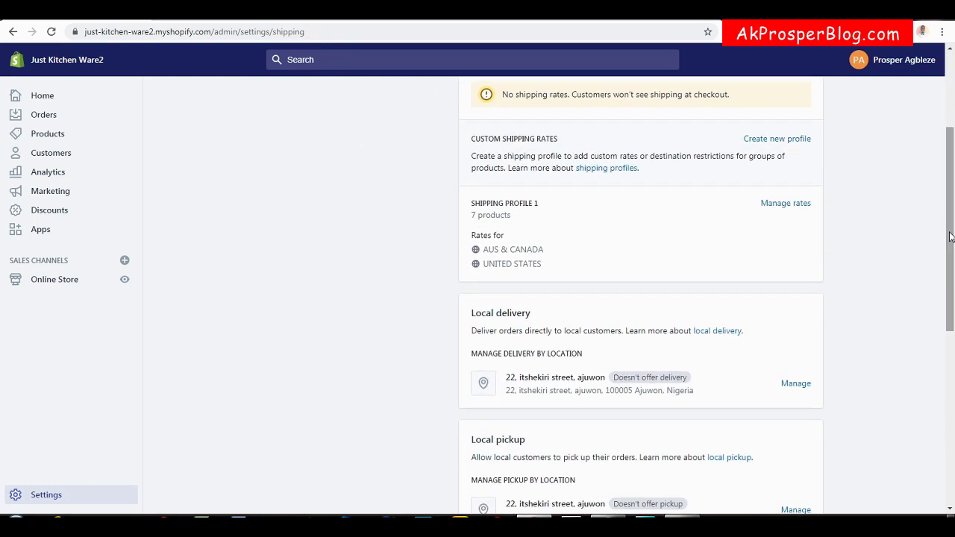
{"action": "left_click", "coordinate": [770, 143]}
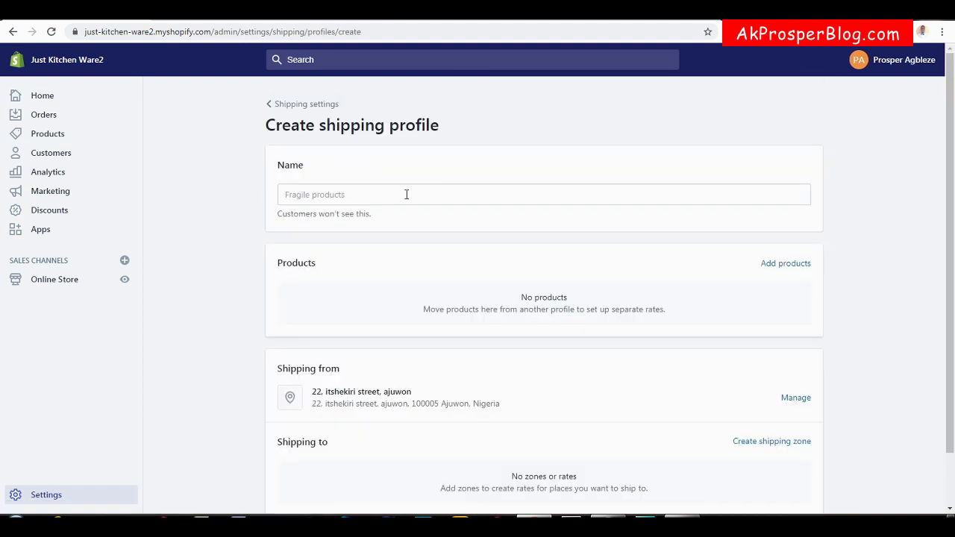
{"action": "left_click", "coordinate": [364, 200]}
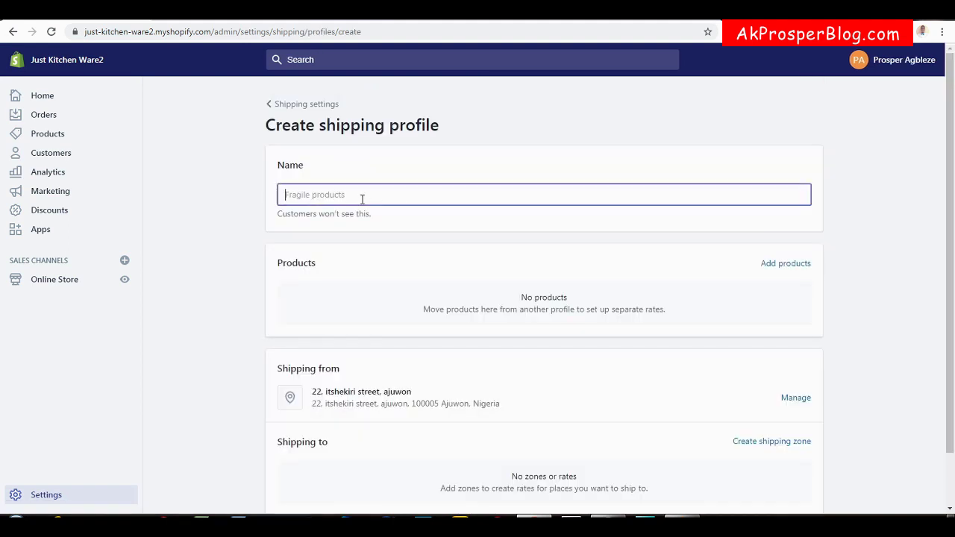
{"action": "type", "text": "SHIPPING PROFILE 2"}
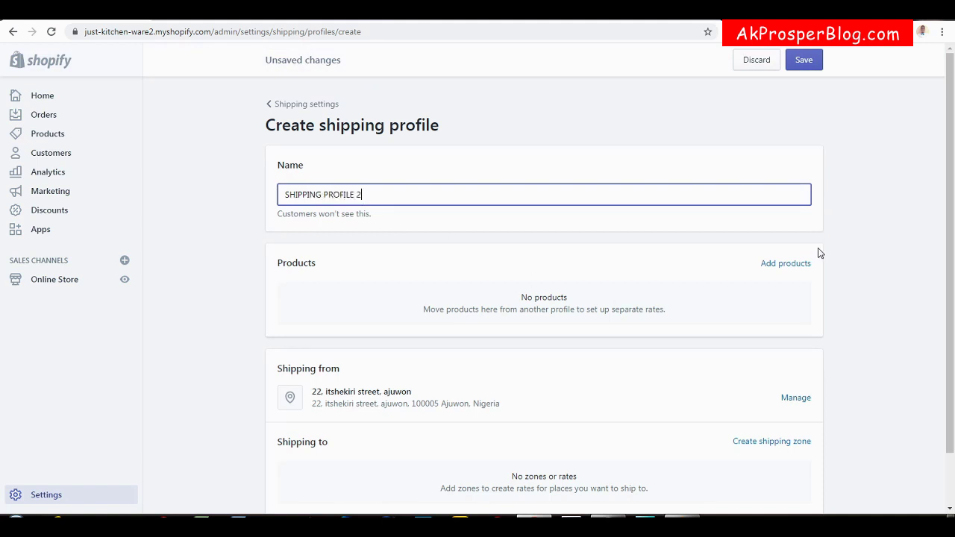
Add Non-Sticky Frying Pan, Small Frying Pan and Wood Turner Soup Spoon to the profile.
{"action": "left_click", "coordinate": [780, 264]}
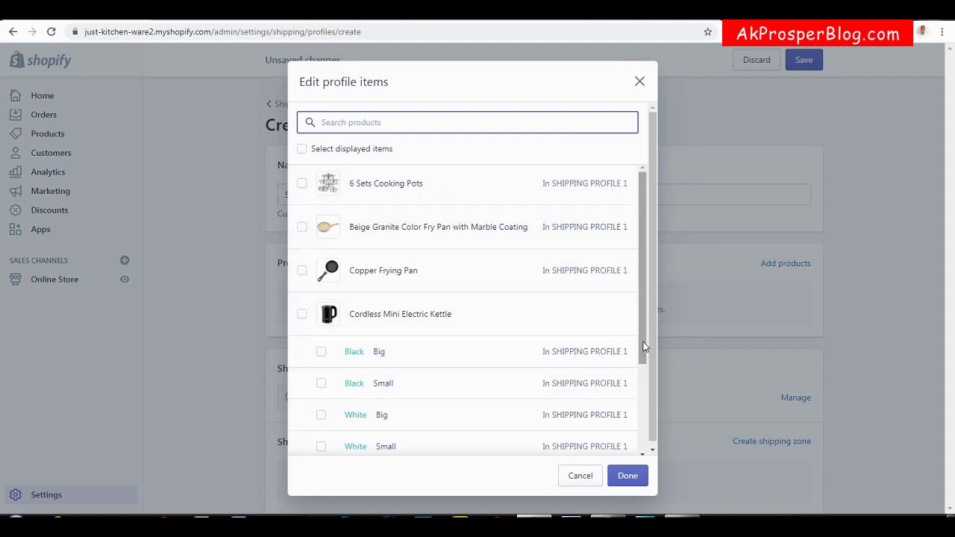
{"action": "left_click_drag", "start_coordinate": [645, 336], "coordinate": [635, 450]}
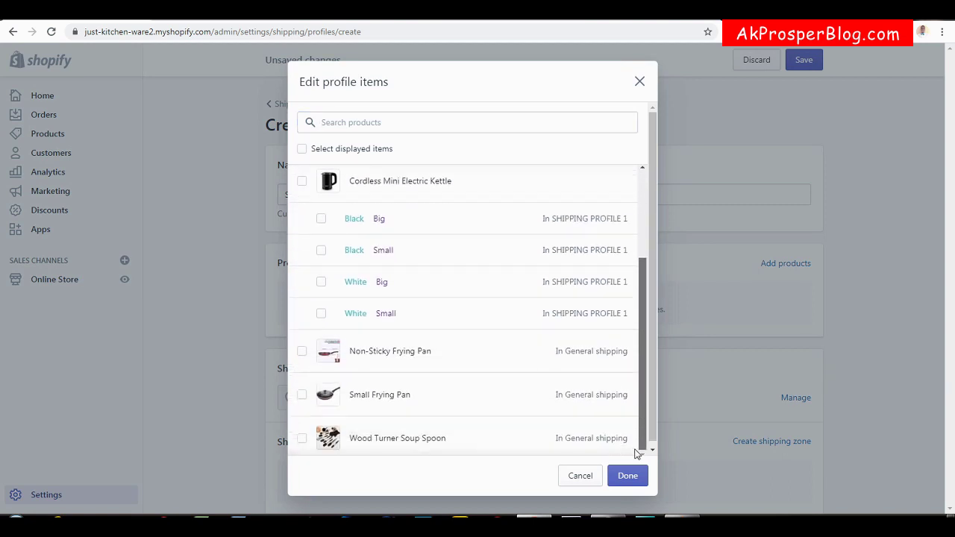
{"action": "left_click", "coordinate": [302, 352]}
{"action": "left_click", "coordinate": [302, 395]}
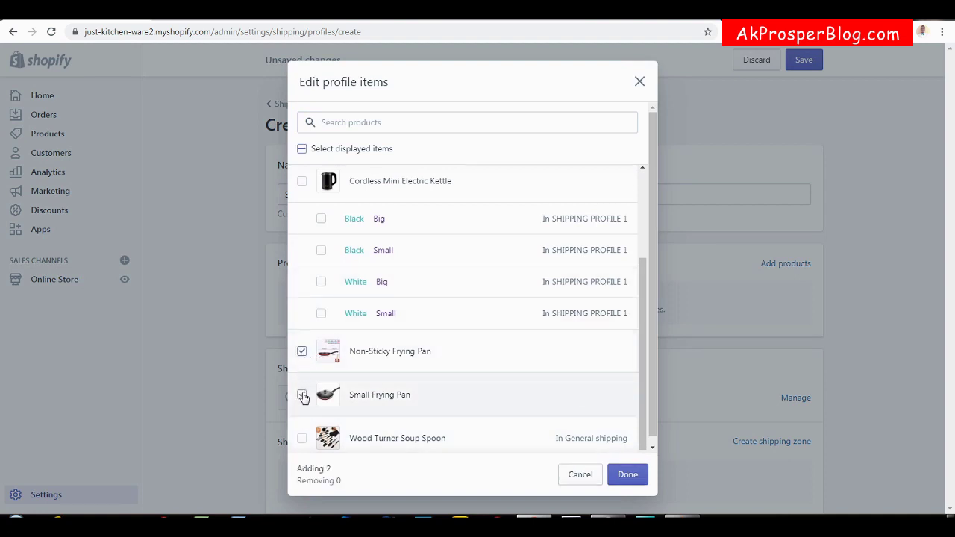
{"action": "left_click", "coordinate": [301, 439]}
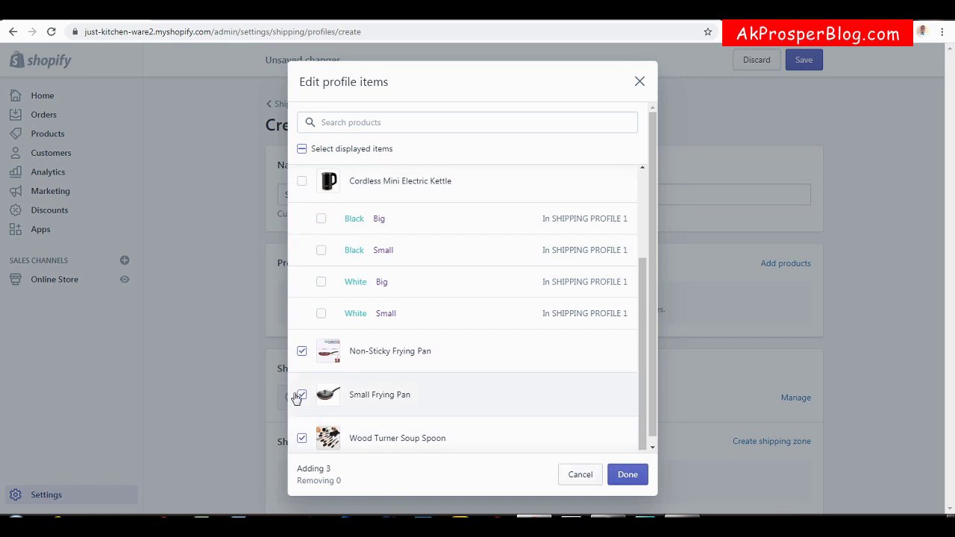
{"action": "left_click", "coordinate": [631, 477]}
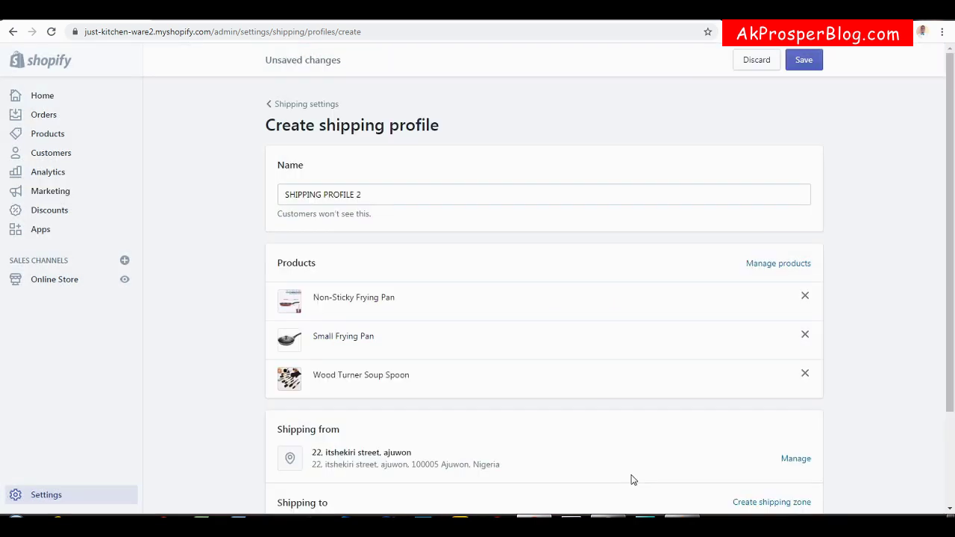
Add a NIGERIA shipping zone covering all of Nigeria.
{"action": "left_click_drag", "start_coordinate": [951, 237], "coordinate": [928, 348]}
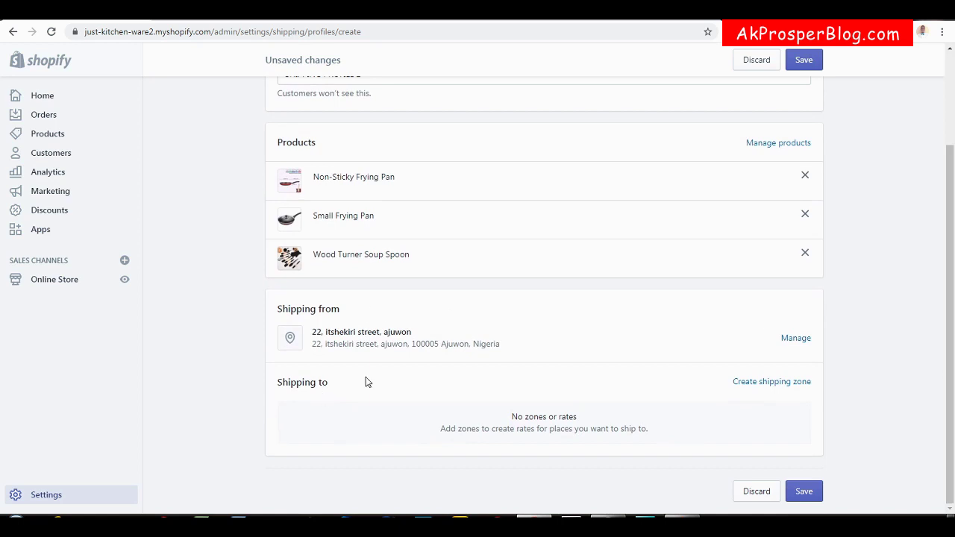
{"action": "left_click", "coordinate": [773, 382]}
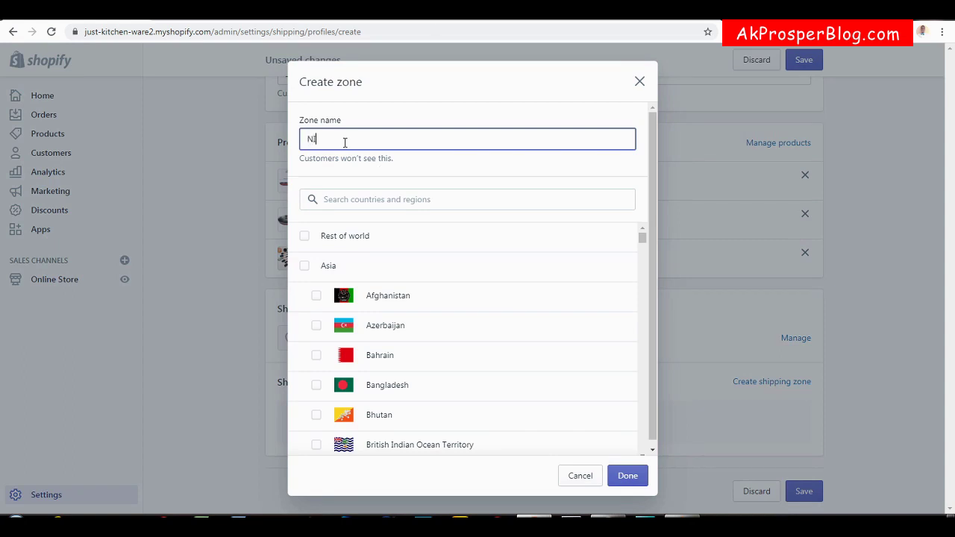
{"action": "left_click", "coordinate": [348, 205]}
{"action": "type", "text": "NIGERI"}
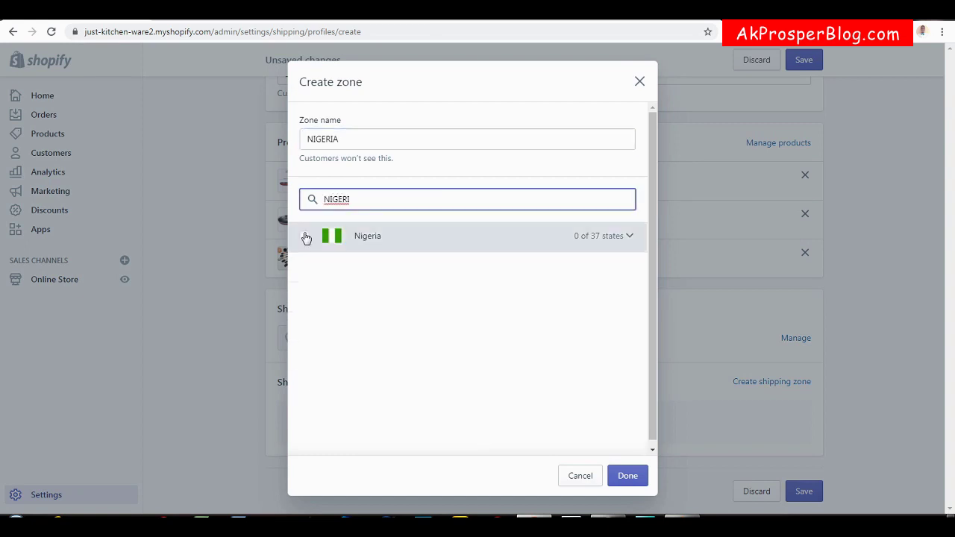
{"action": "left_click", "coordinate": [304, 237]}
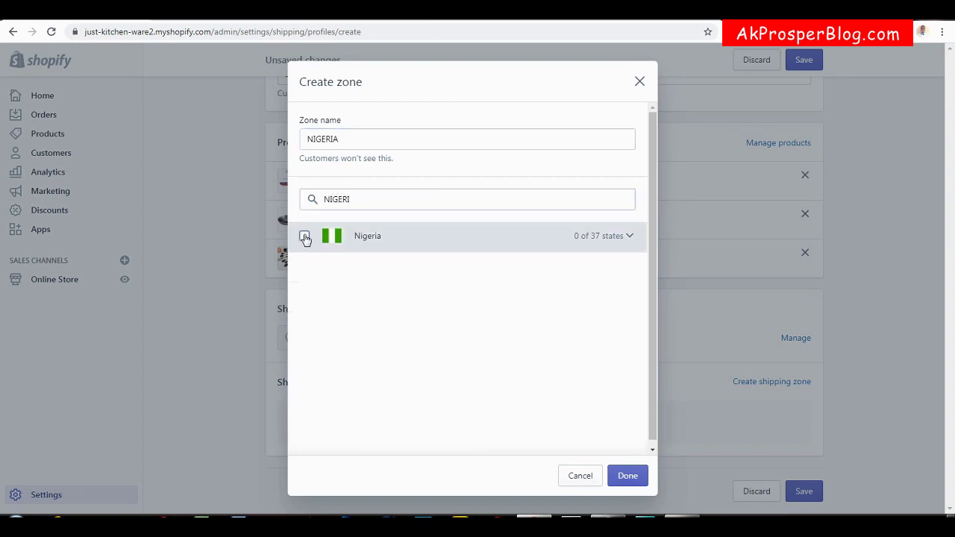
{"action": "left_click", "coordinate": [627, 476]}
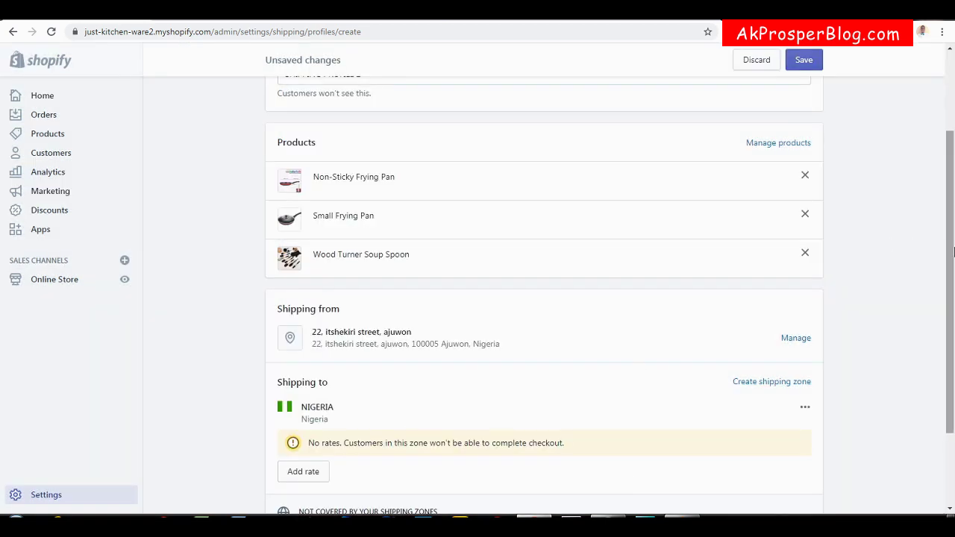
Give Nigeria a FREE SHIPPING rate and save the profile.
{"action": "left_click_drag", "start_coordinate": [951, 254], "coordinate": [943, 351]}
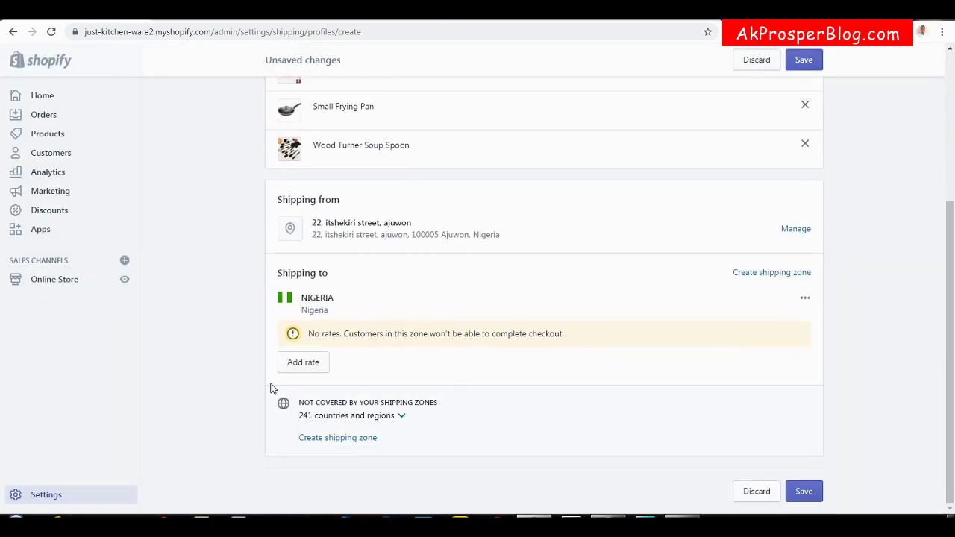
{"action": "left_click", "coordinate": [321, 363]}
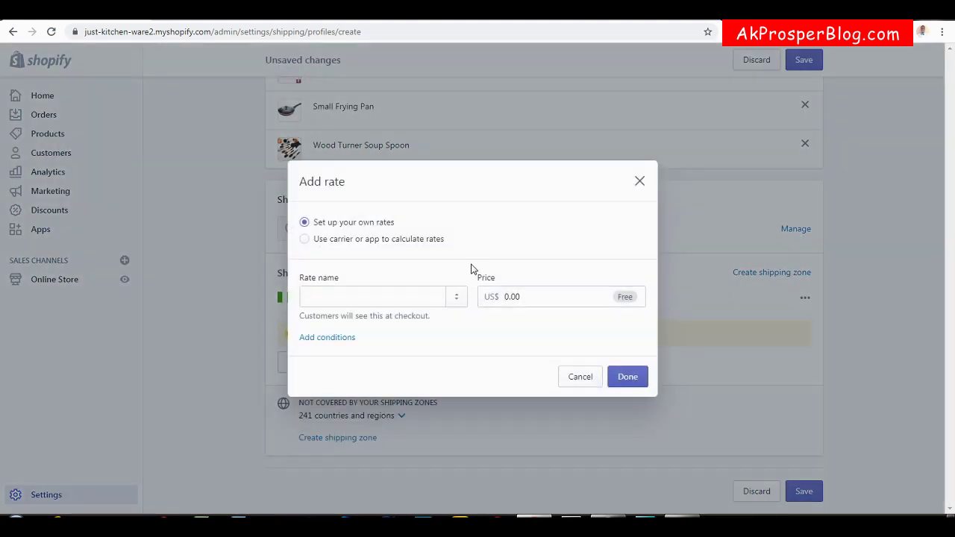
{"action": "left_click", "coordinate": [419, 297]}
{"action": "type", "text": "FREE"}
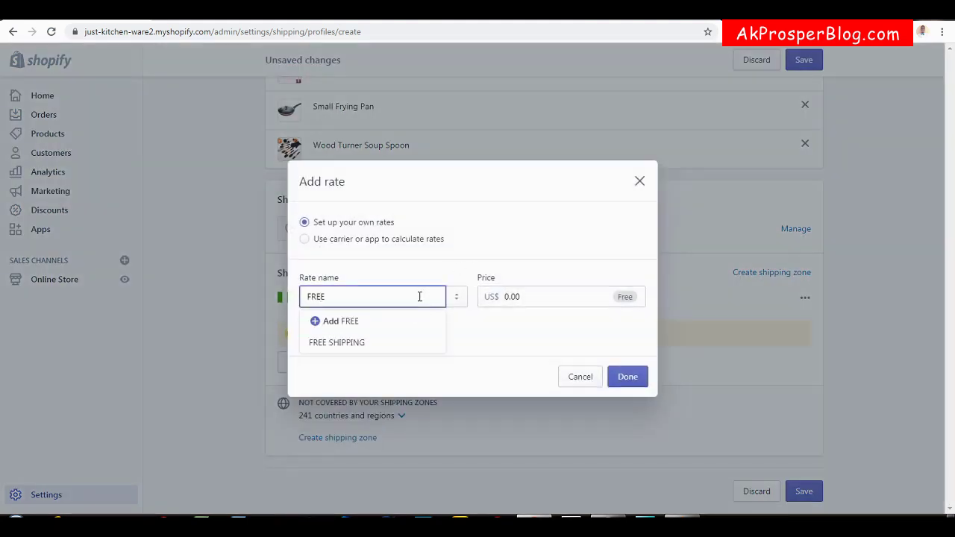
{"action": "left_click", "coordinate": [365, 341]}
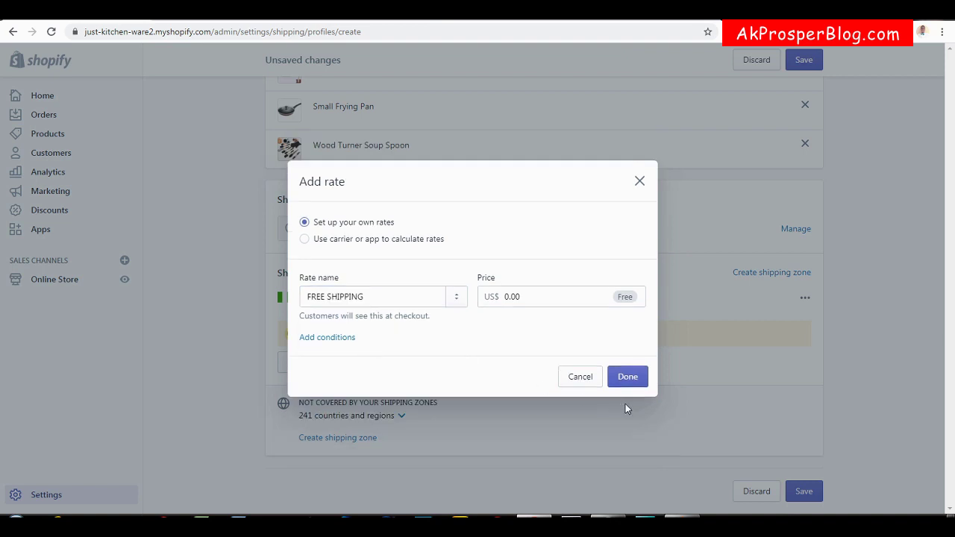
{"action": "left_click", "coordinate": [628, 376]}
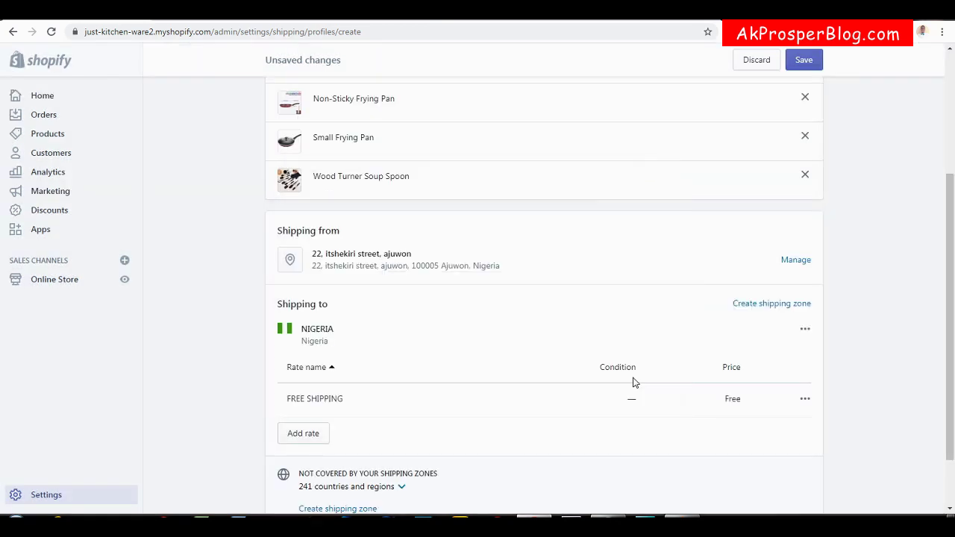
{"action": "left_click", "coordinate": [806, 64]}
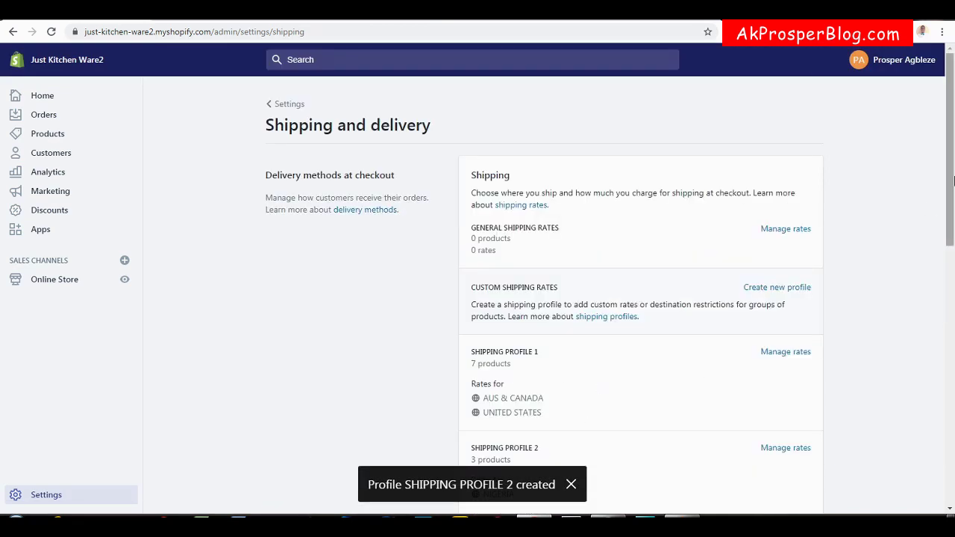
Review Shipping Profile 2's three products, then switch back to the store checkout.
{"action": "scroll", "coordinate": [544, 175], "scroll_direction": "down", "scroll_amount": 2}
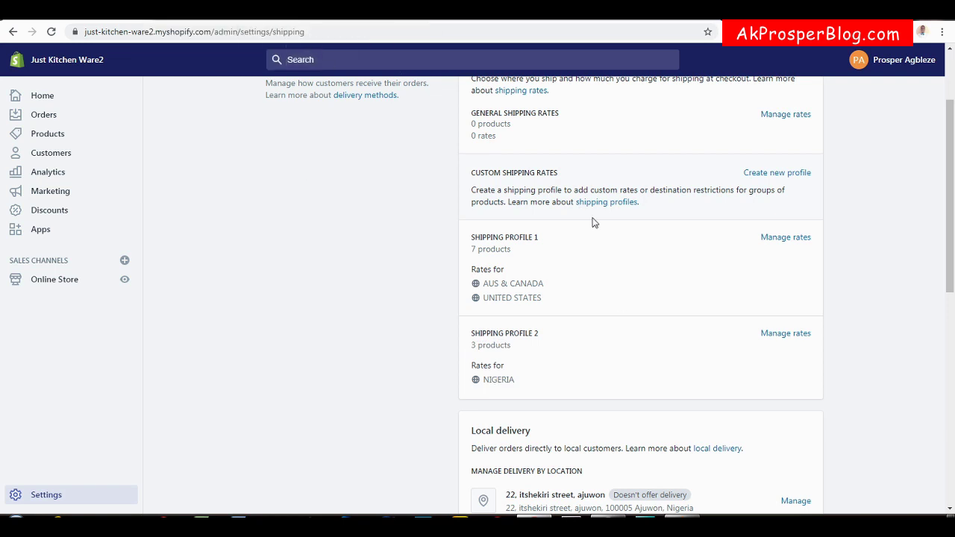
{"action": "left_click", "coordinate": [794, 335]}
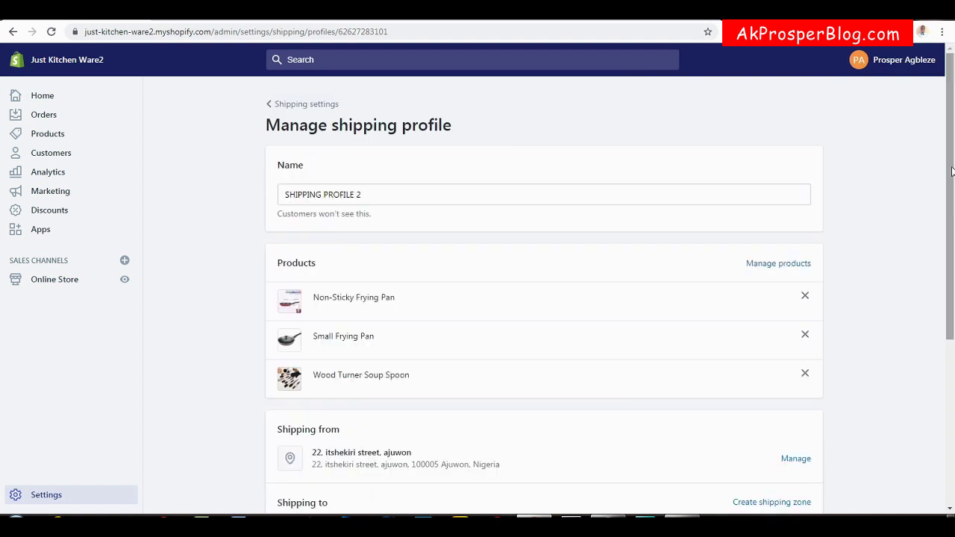
{"action": "left_click", "coordinate": [774, 264]}
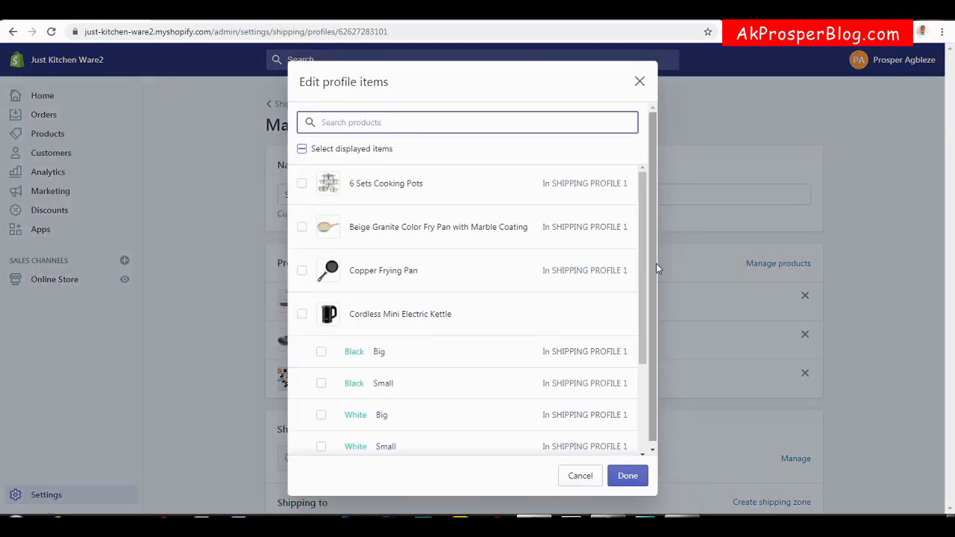
{"action": "left_click_drag", "start_coordinate": [643, 265], "coordinate": [637, 418]}
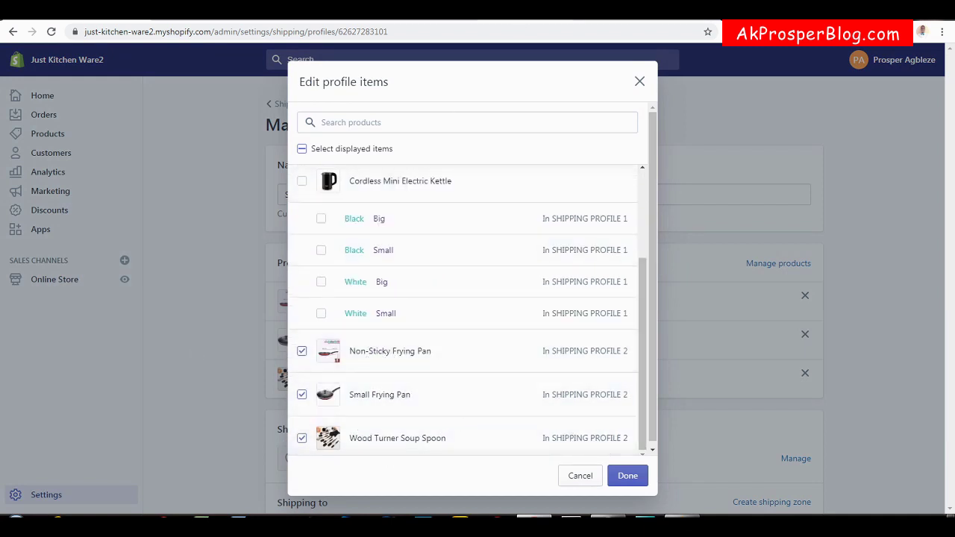
{"action": "left_click", "coordinate": [462, 11]}
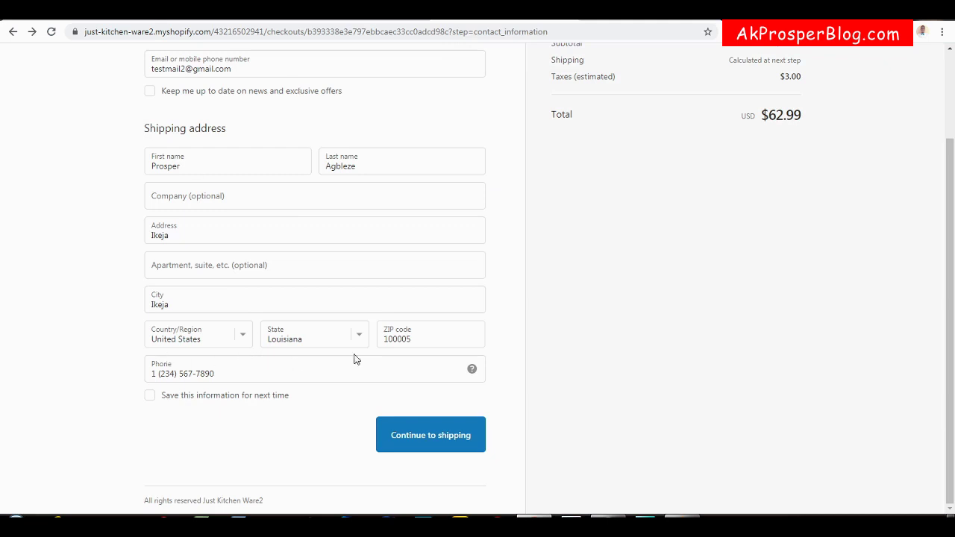
Change the checkout shipping country to Nigeria and the state to Lagos.
{"action": "left_click_drag", "start_coordinate": [952, 272], "coordinate": [950, 191]}
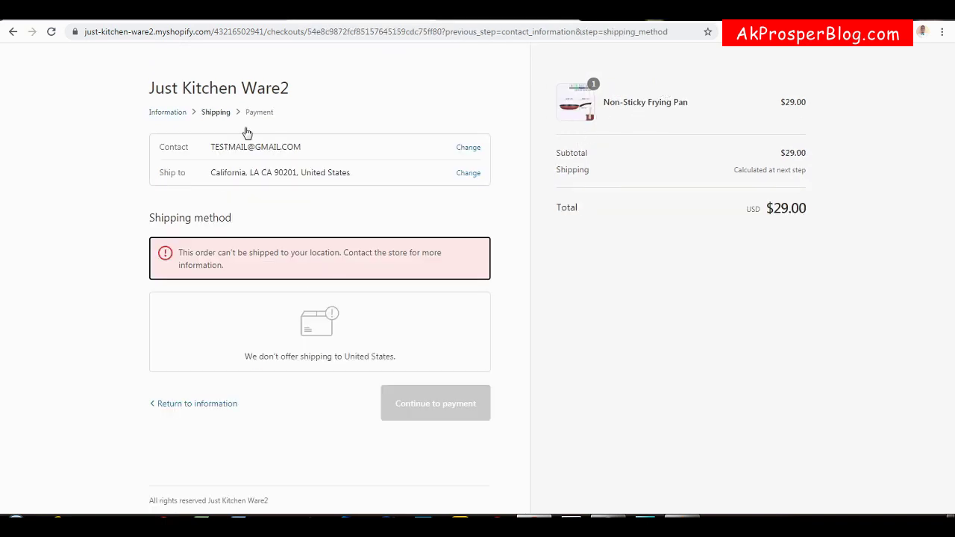
{"action": "left_click", "coordinate": [469, 176]}
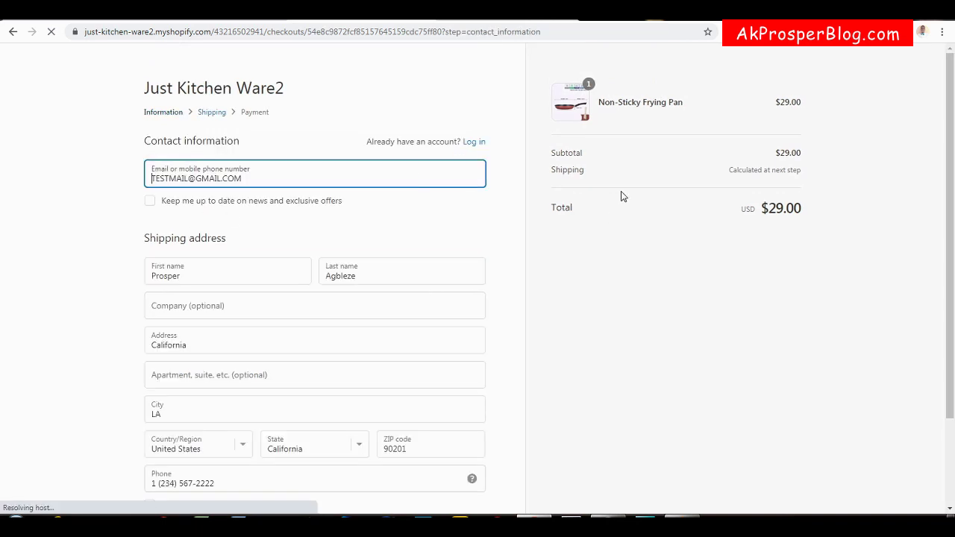
{"action": "left_click_drag", "start_coordinate": [950, 174], "coordinate": [945, 266]}
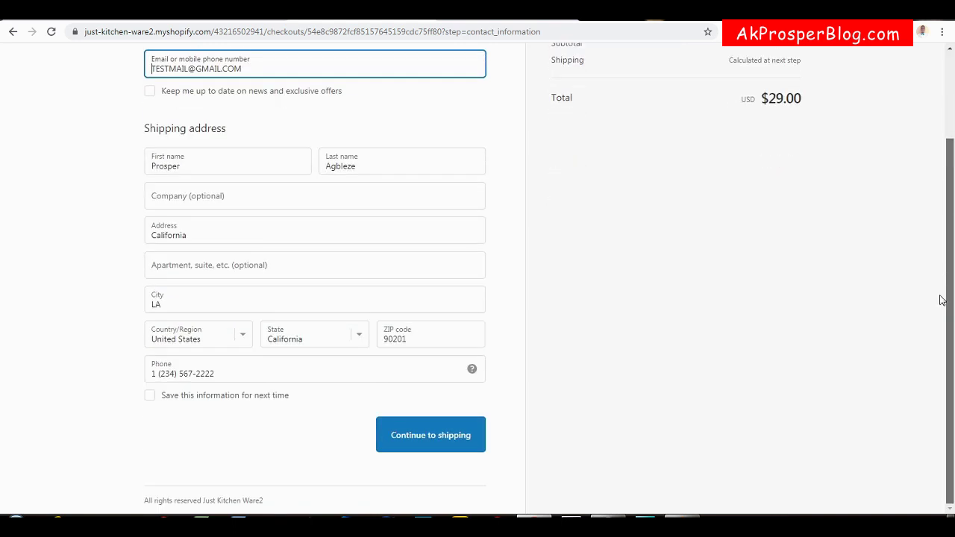
{"action": "left_click", "coordinate": [243, 341]}
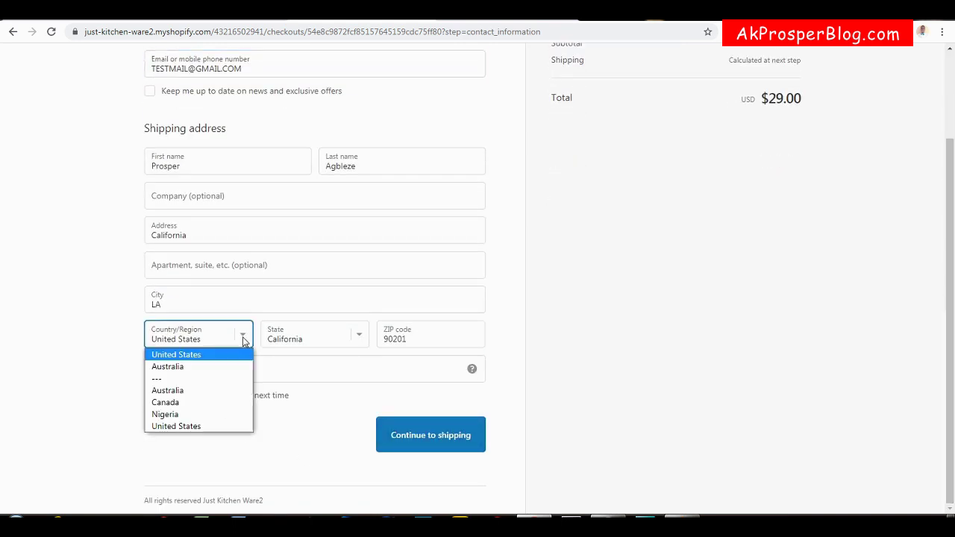
{"action": "left_click", "coordinate": [182, 416]}
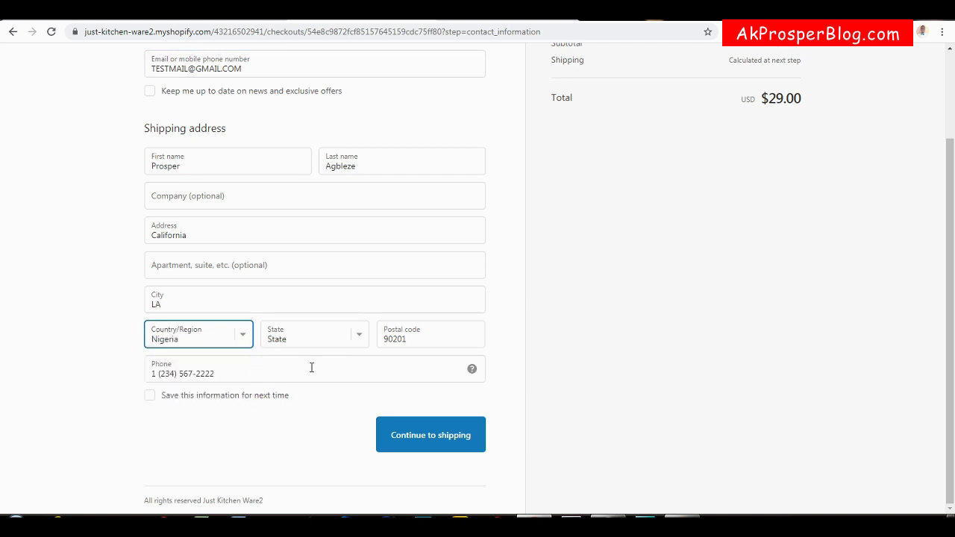
{"action": "left_click", "coordinate": [360, 336]}
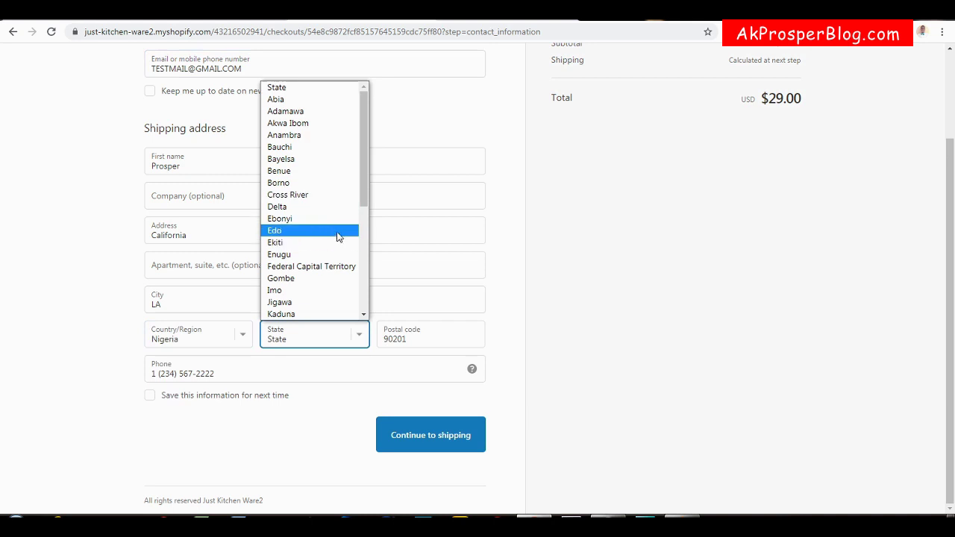
{"action": "left_click_drag", "start_coordinate": [360, 193], "coordinate": [362, 264]}
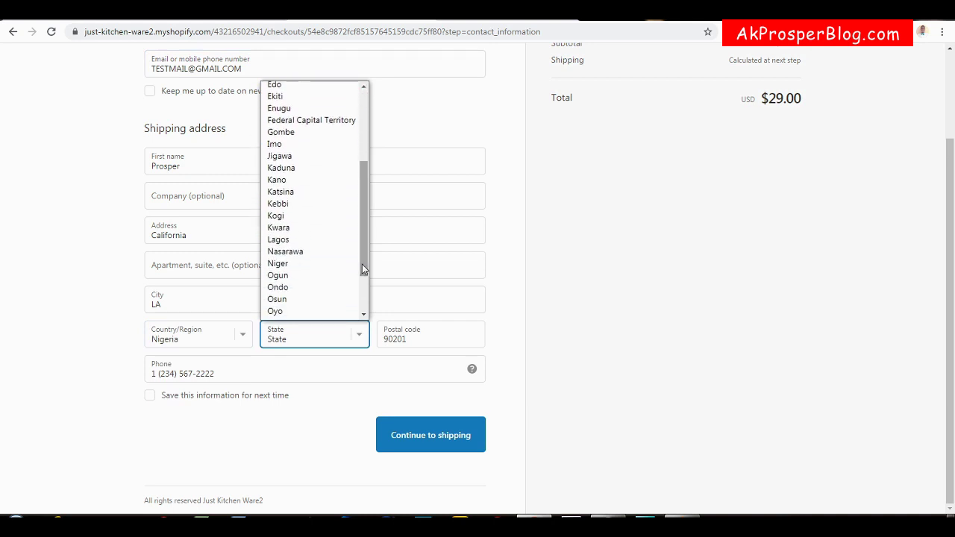
{"action": "left_click", "coordinate": [280, 239]}
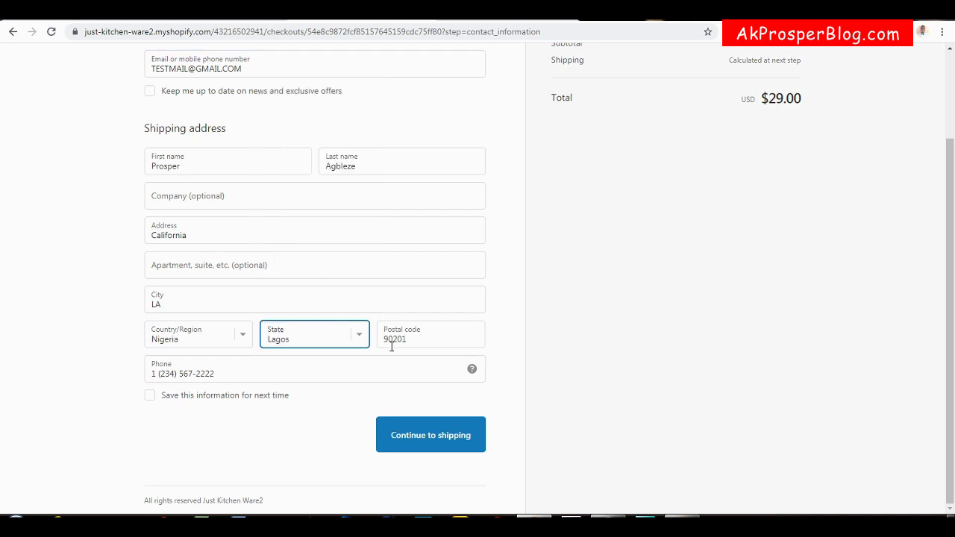
Replace the postal code, street address and city with Lagos details.
{"action": "left_click", "coordinate": [419, 343]}
{"action": "double_click", "coordinate": [419, 343]}
{"action": "type", "text": "1000"}
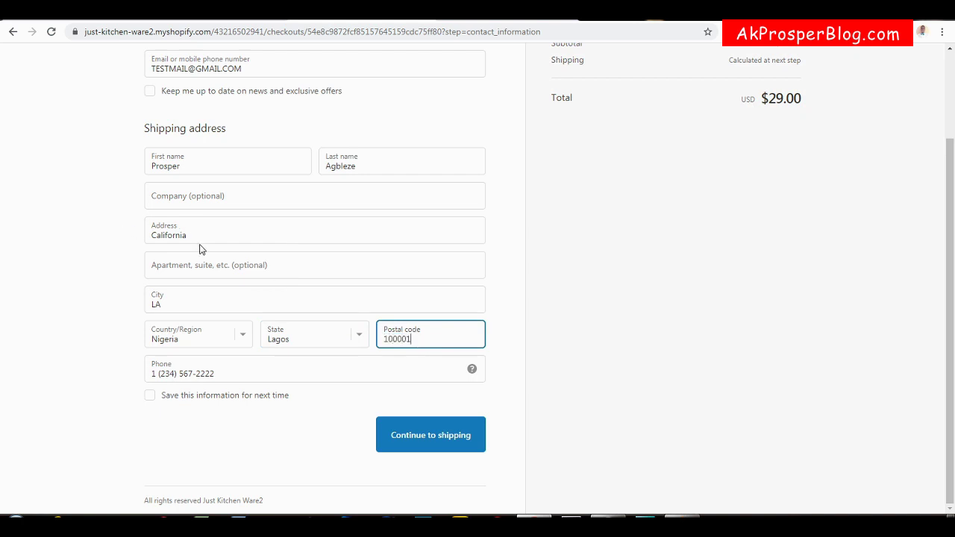
{"action": "left_click", "coordinate": [199, 250]}
{"action": "left_click", "coordinate": [203, 240]}
{"action": "double_click", "coordinate": [203, 240]}
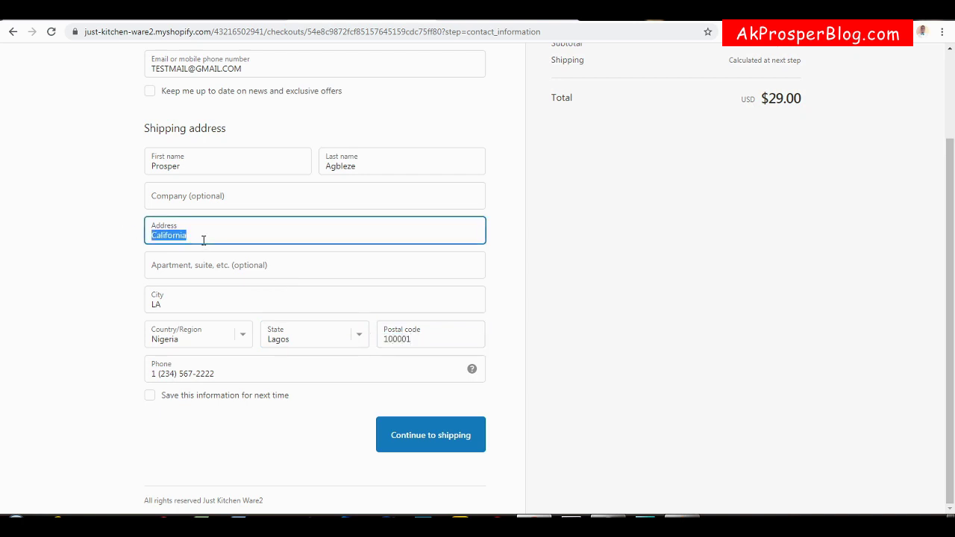
{"action": "type", "text": "1"}
{"action": "left_click", "coordinate": [193, 300]}
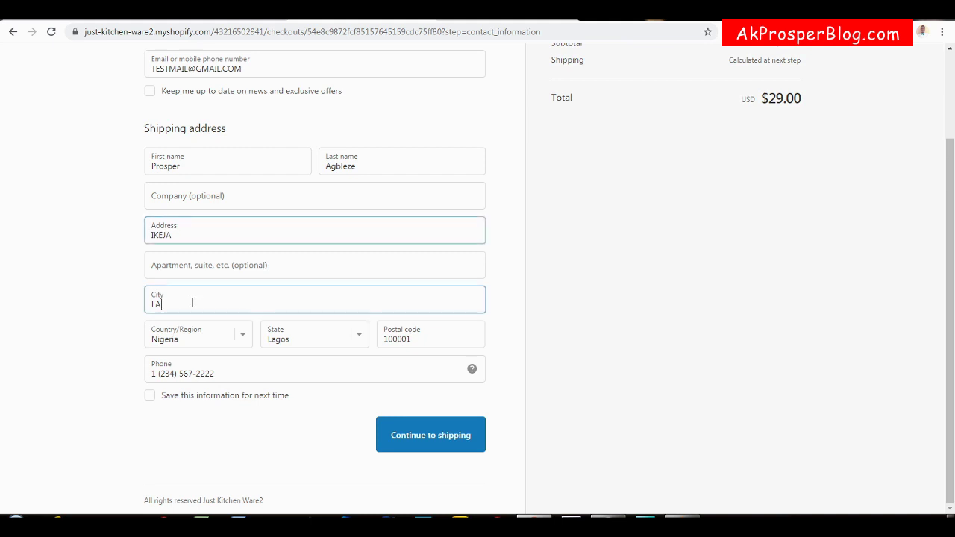
{"action": "type", "text": "LAGOS"}
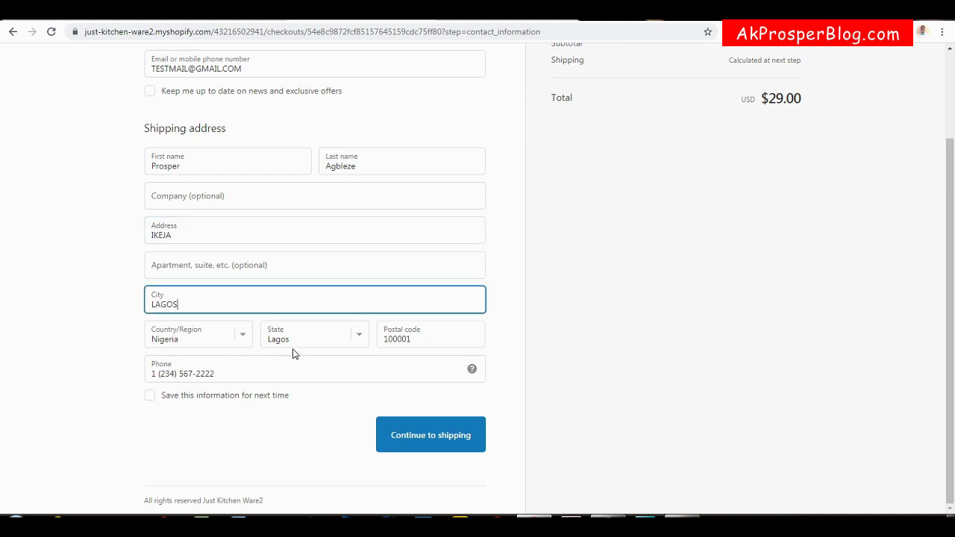
Continue through shipping to payment, then step back to the contact information step.
{"action": "left_click", "coordinate": [462, 434]}
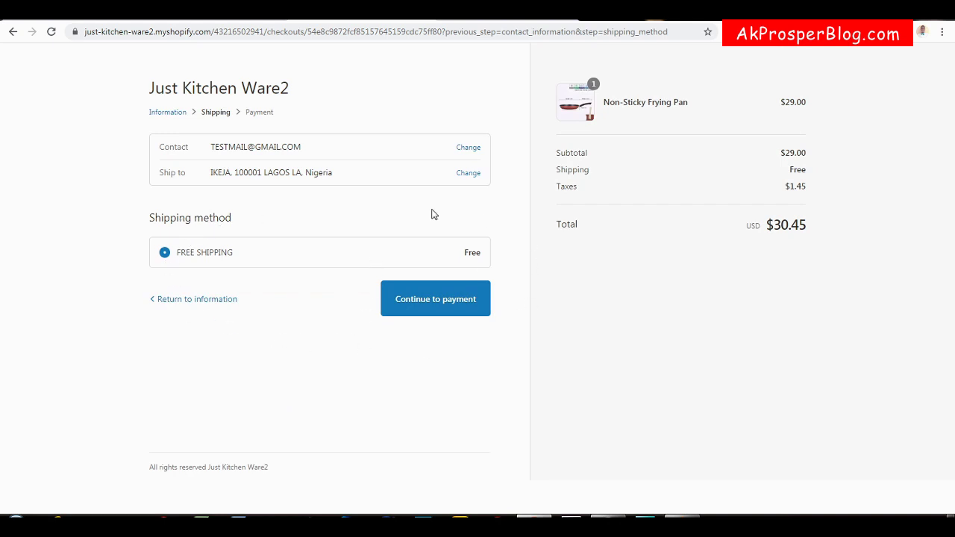
{"action": "left_click", "coordinate": [439, 305]}
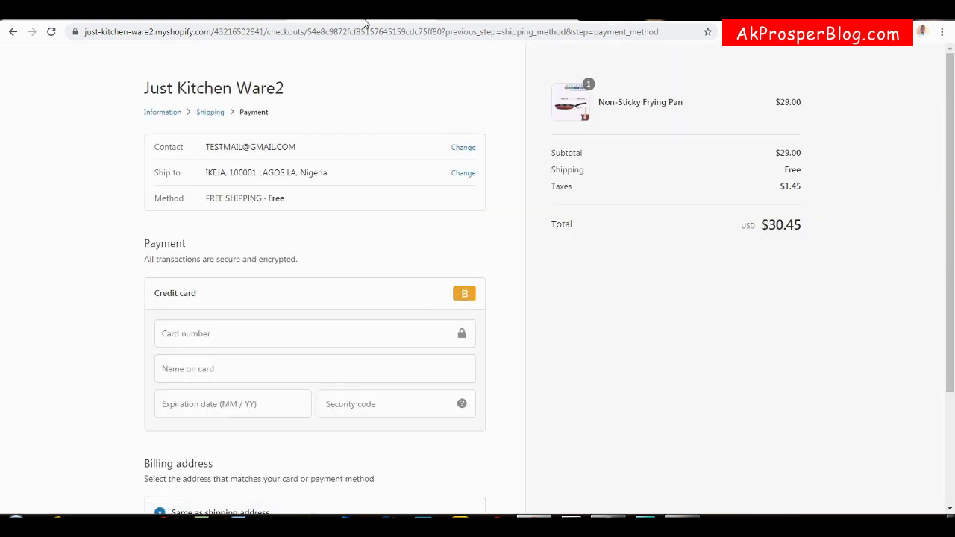
{"action": "left_click", "coordinate": [212, 115]}
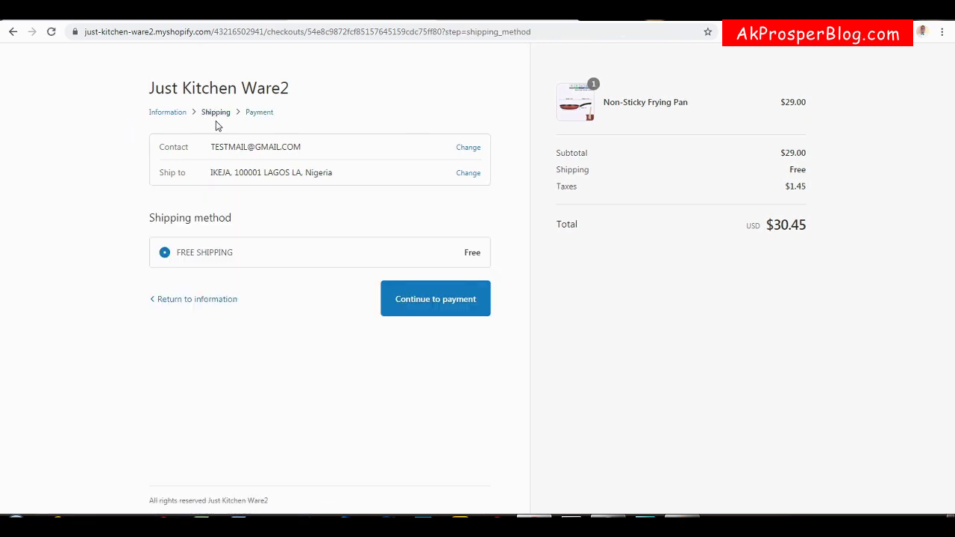
{"action": "left_click", "coordinate": [169, 113]}
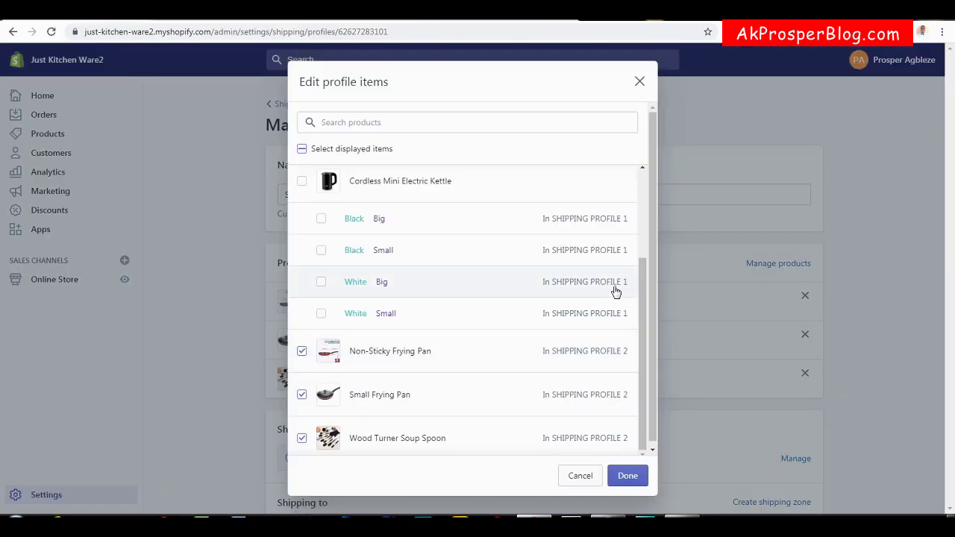
Close the product list and return to Shipping settings: Profile 1 has 7 products, Profile 2 has 3 for Nigeria.
{"action": "left_click", "coordinate": [640, 83]}
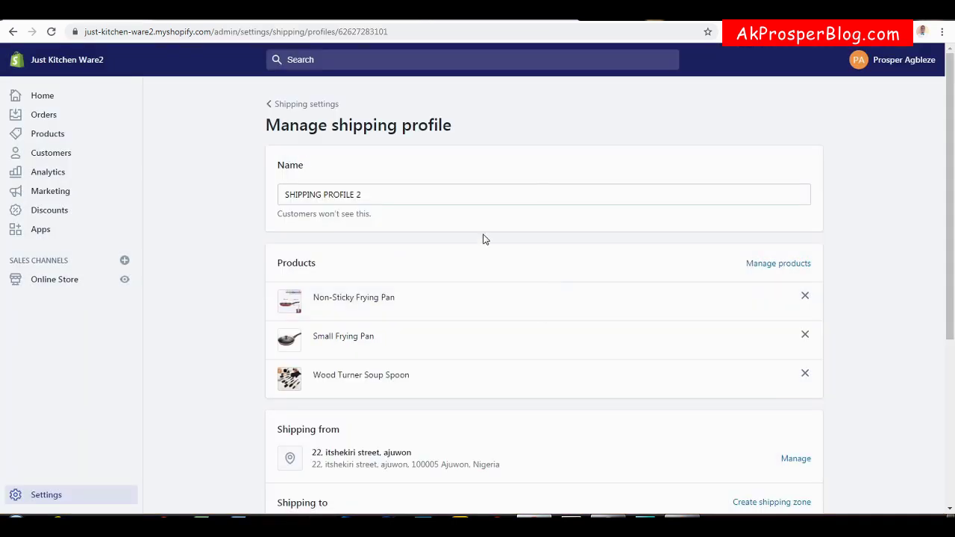
{"action": "left_click", "coordinate": [306, 107]}
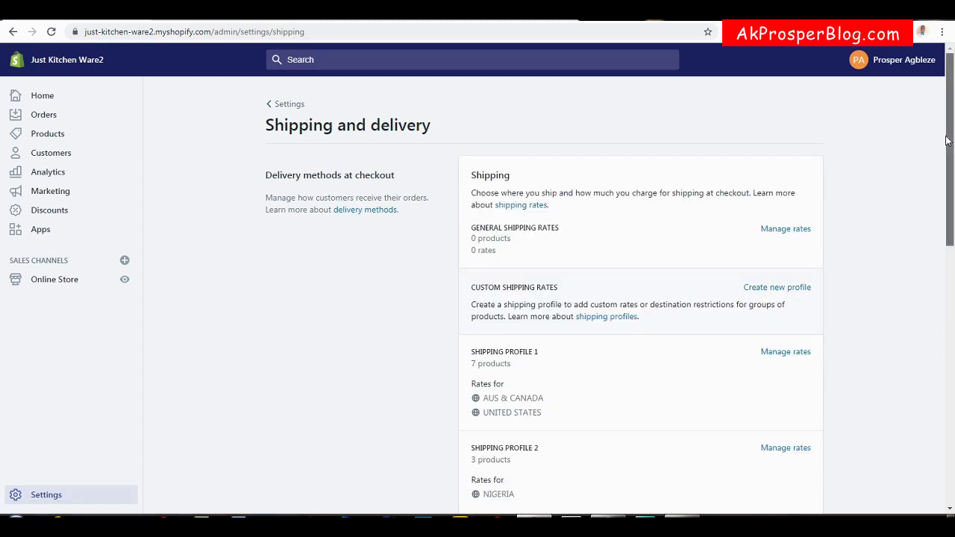
{"action": "left_click_drag", "start_coordinate": [948, 141], "coordinate": [946, 173]}
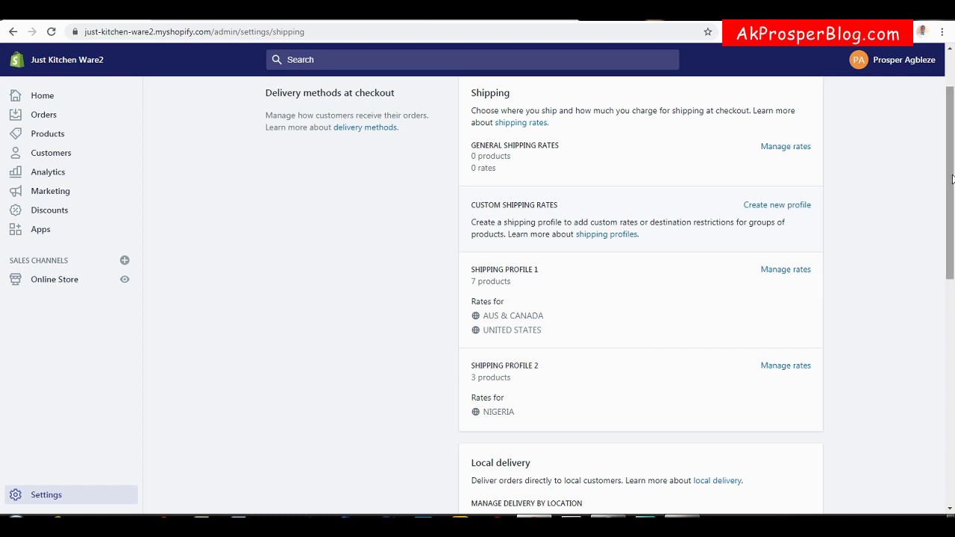
{"action": "left_click_drag", "start_coordinate": [952, 180], "coordinate": [953, 131]}
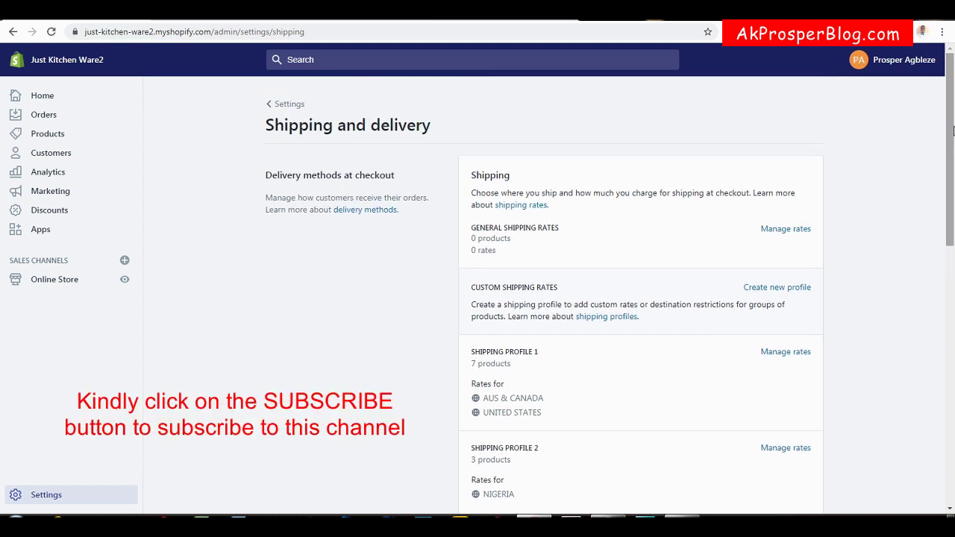